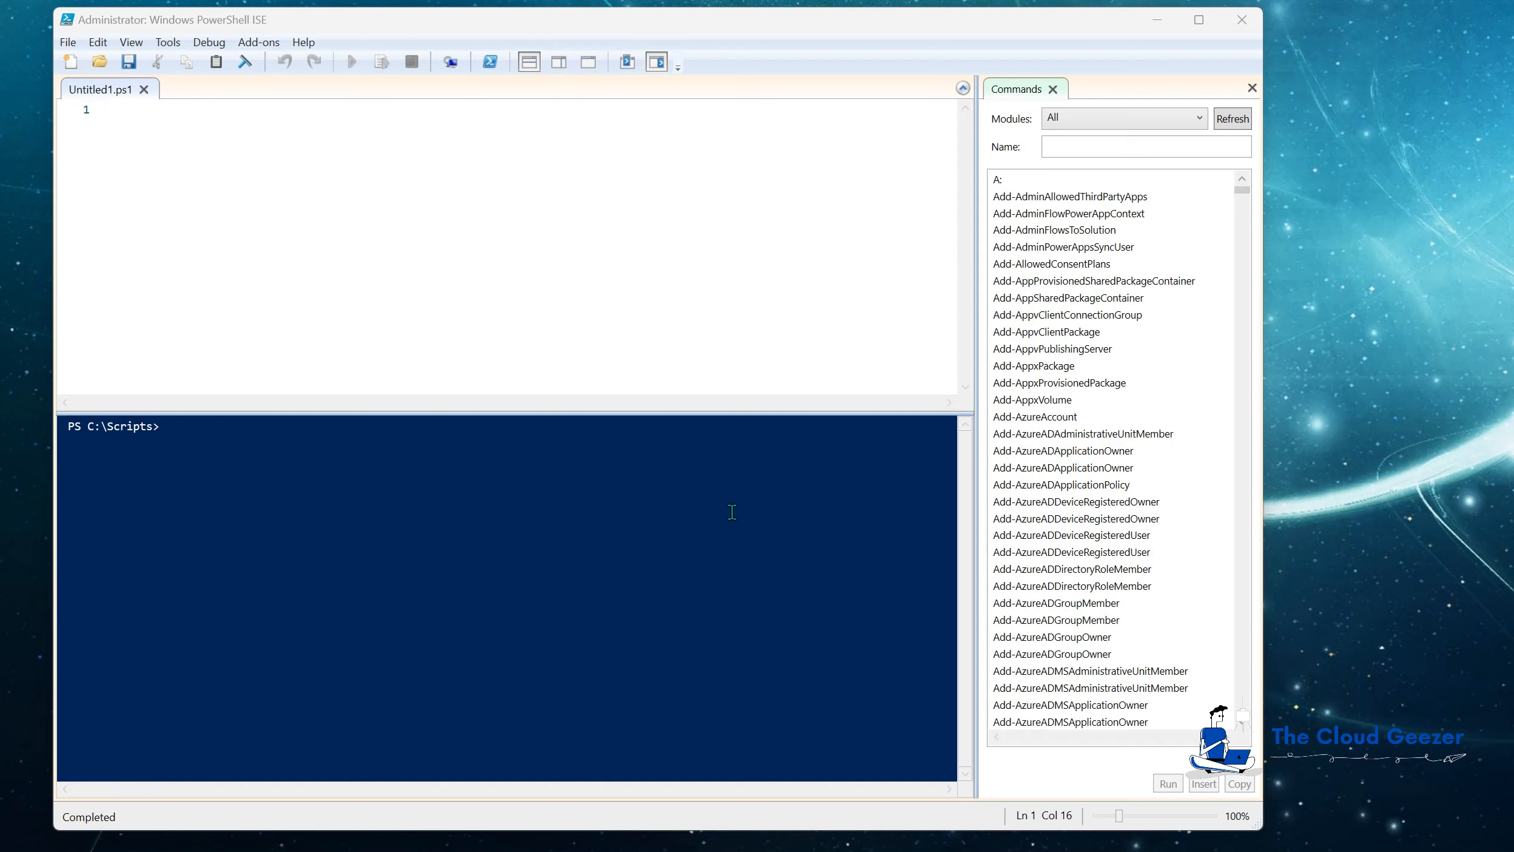
Install the ORCA module in the PowerShell console with install-module -name ORCA.
{"action": "left_click", "coordinate": [307, 438]}
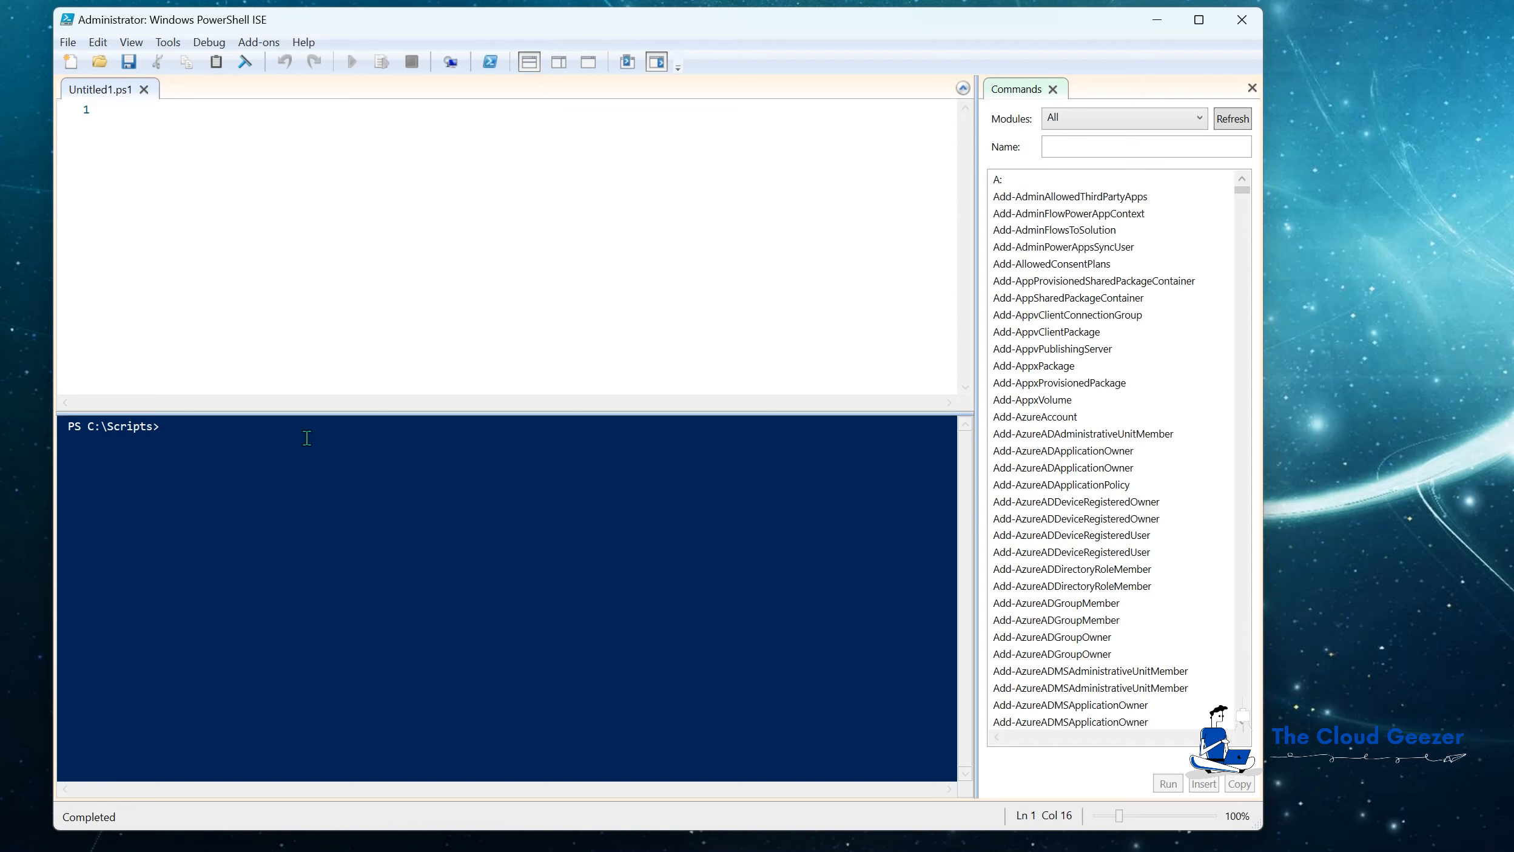
{"action": "type", "text": "install-module -name "}
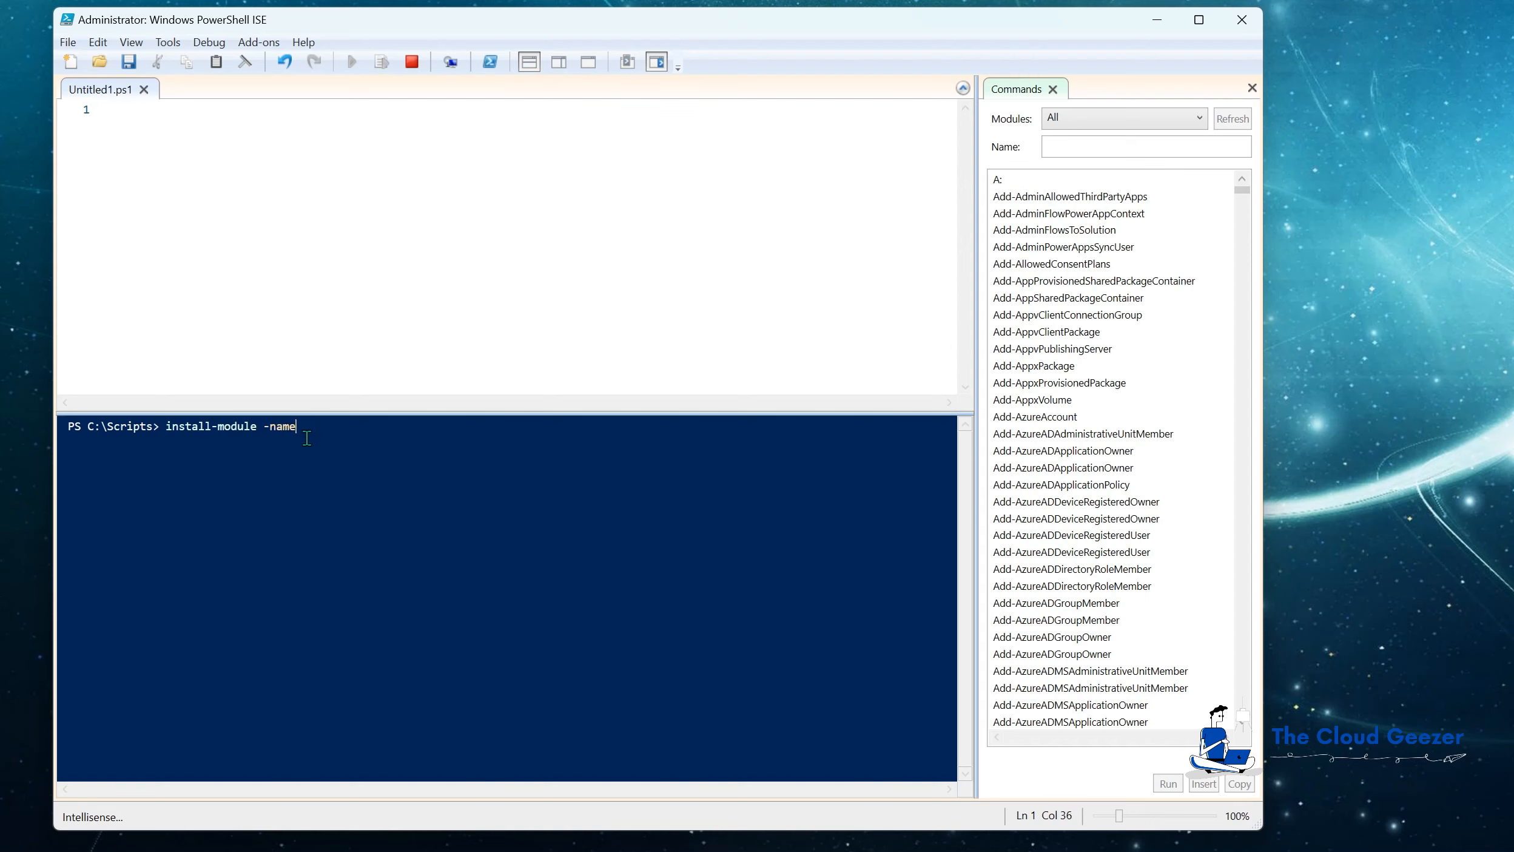
{"action": "type", "text": "ORCA"}
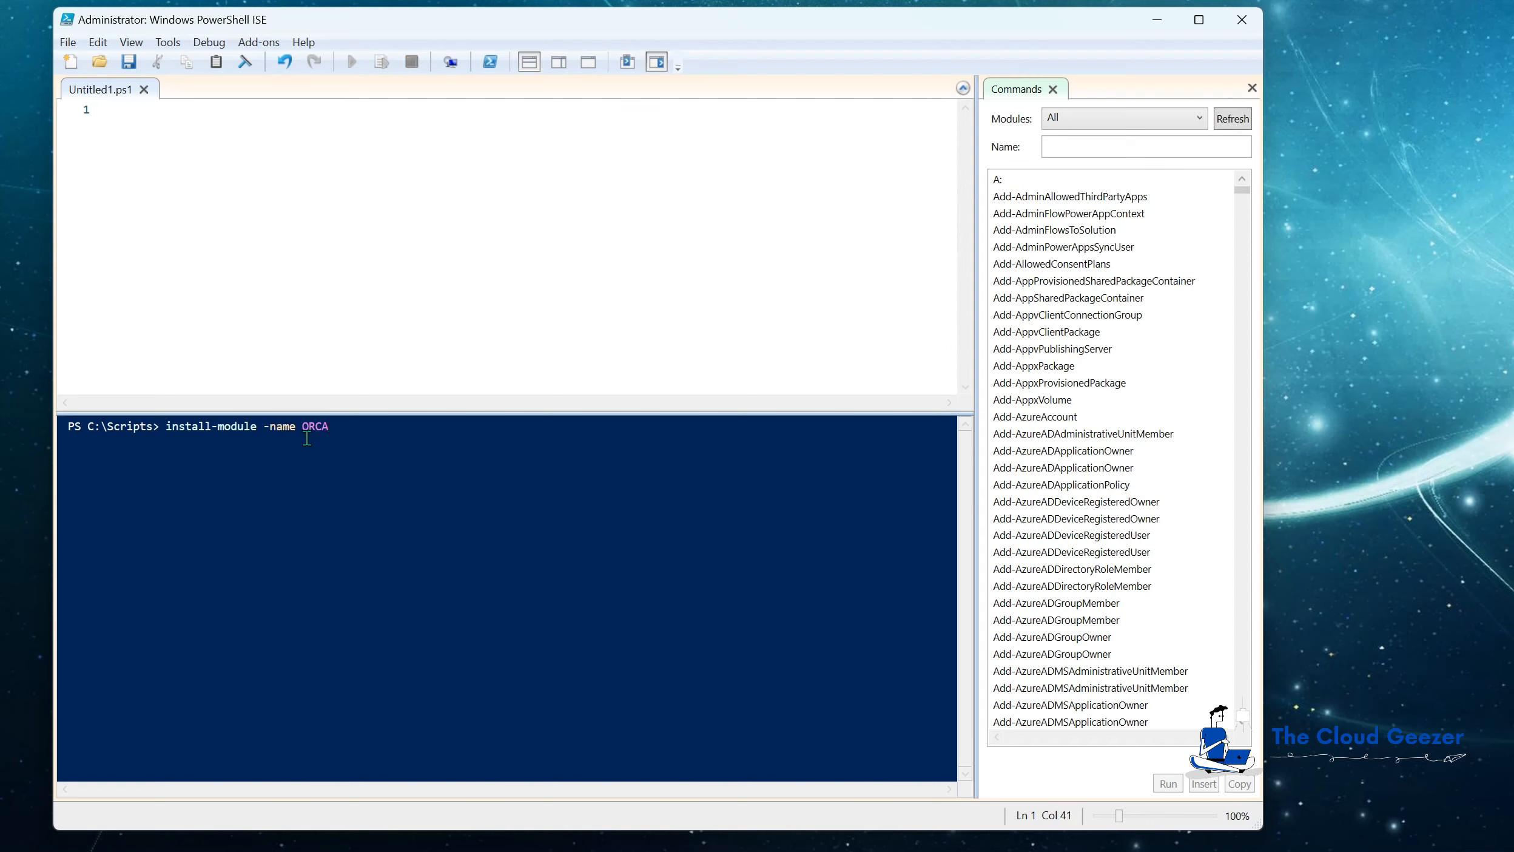
{"action": "key", "text": "Return"}
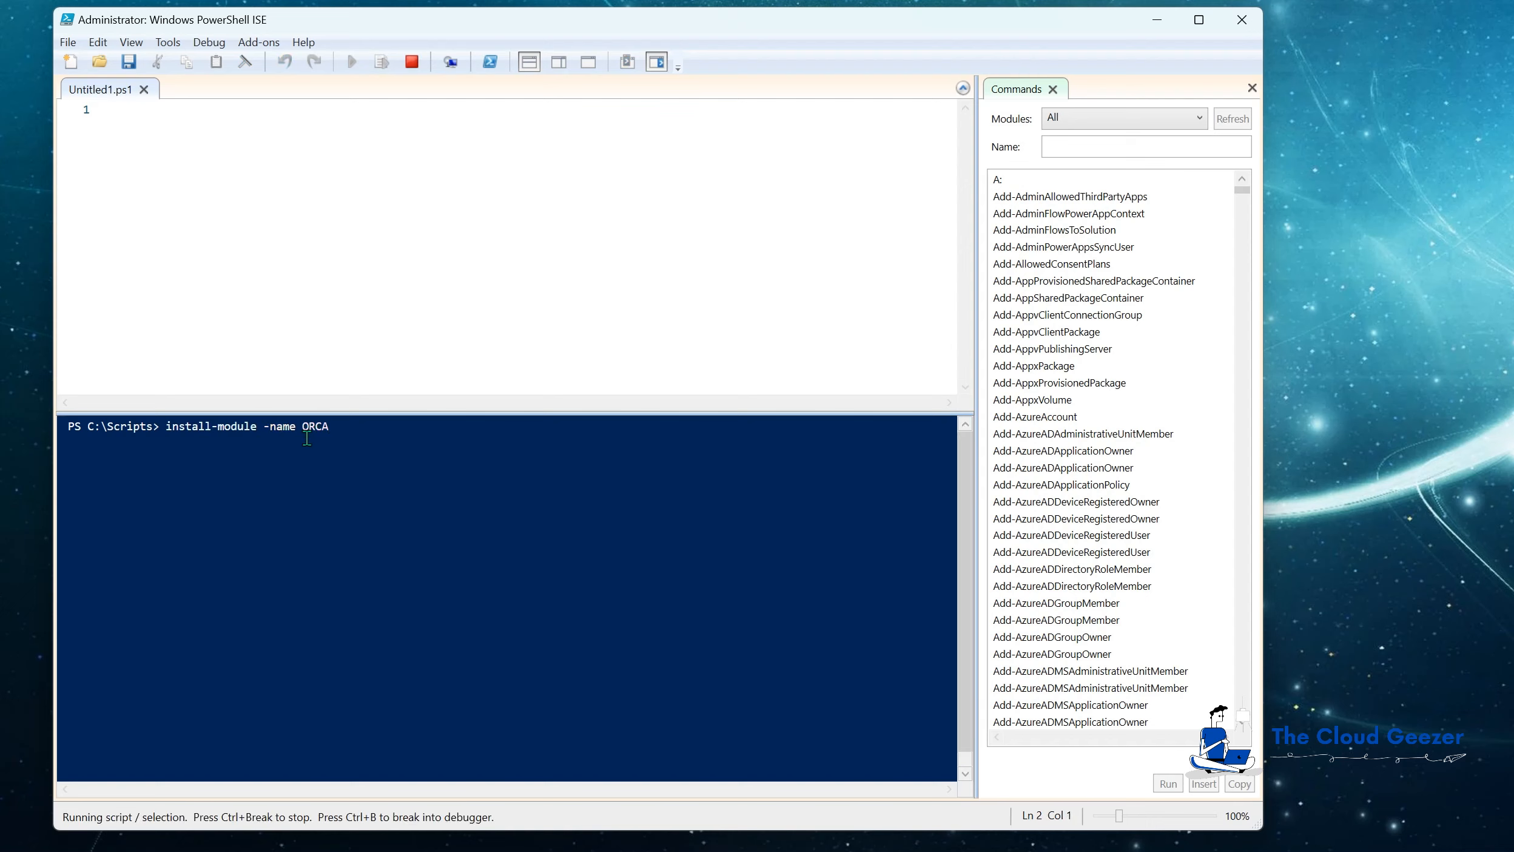
Import the ORCA module into the PowerShell session with import-module -name ORCA.
{"action": "type", "text": "import-md"}
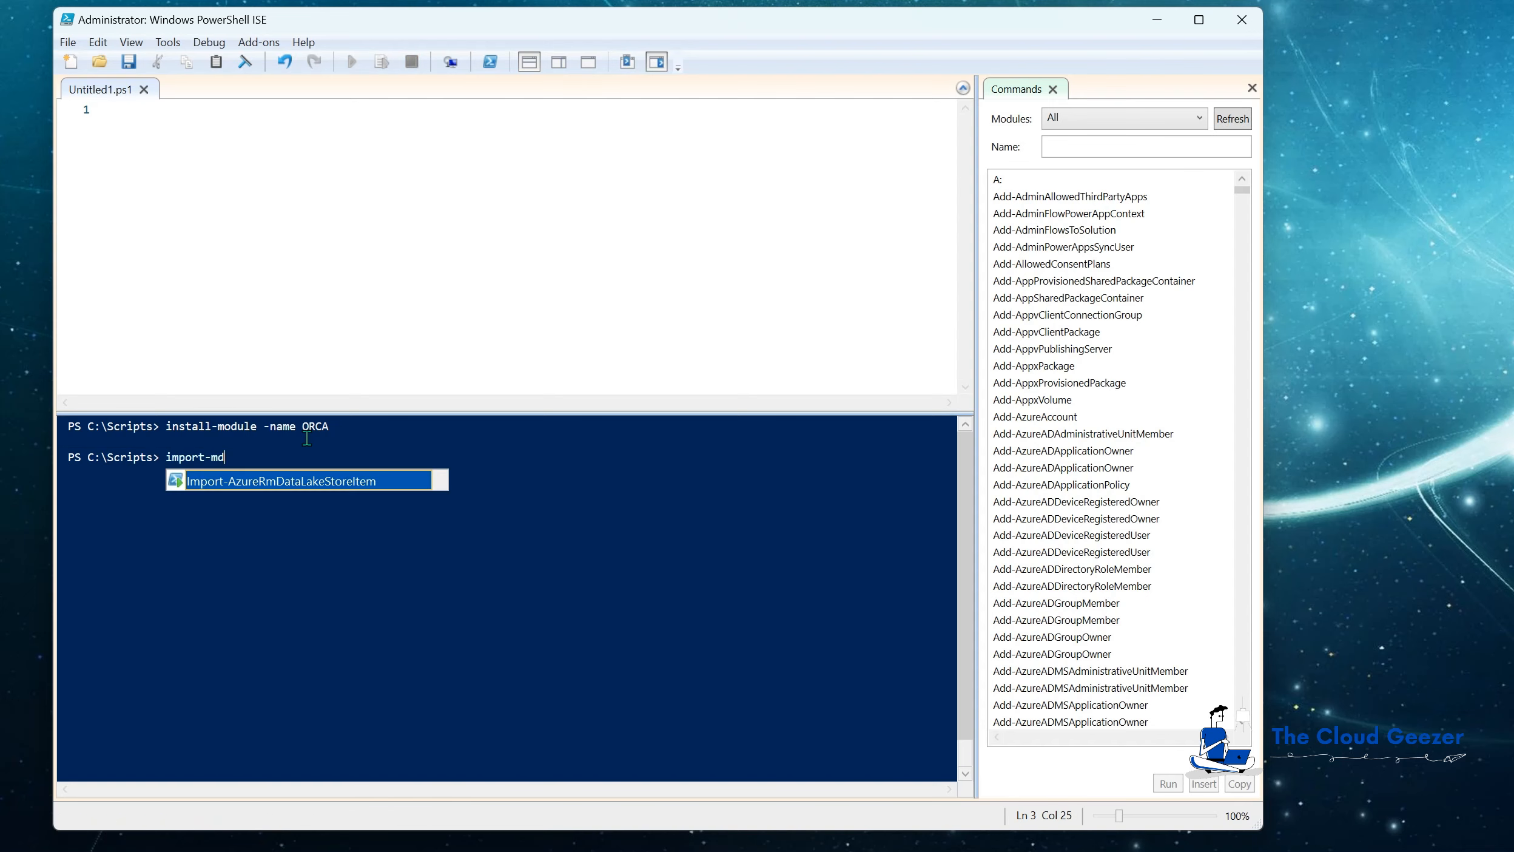
{"action": "key", "text": "BackSpace"}
{"action": "type", "text": "odule -name ORCA"}
{"action": "key", "text": "Return"}
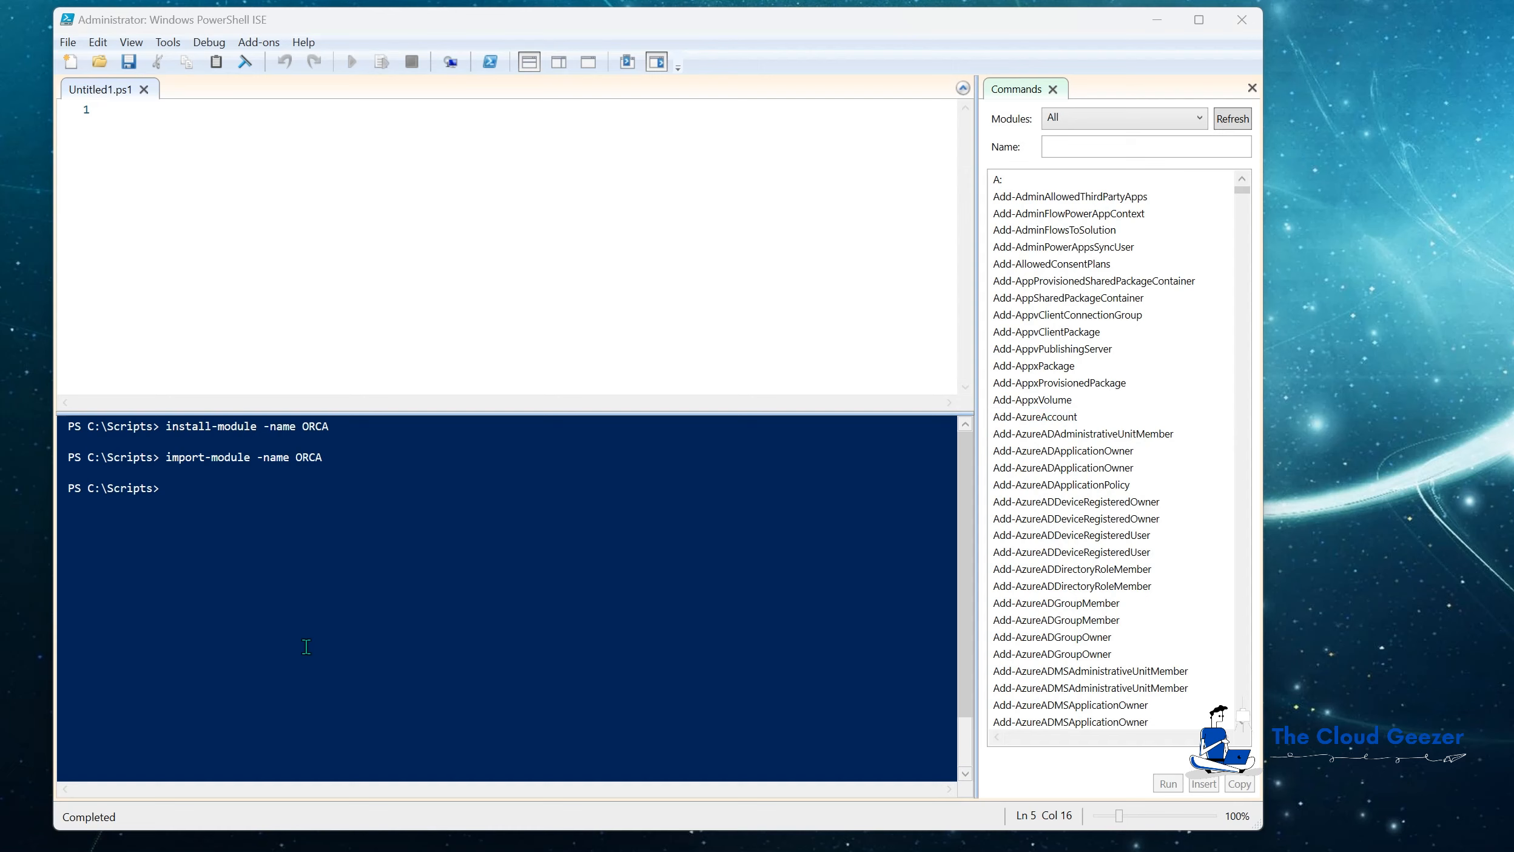
Connect the session to Exchange Online with the Connect-ExchangeOnline cmdlet.
{"action": "left_click", "coordinate": [299, 493]}
{"action": "type", "text": "connect"}
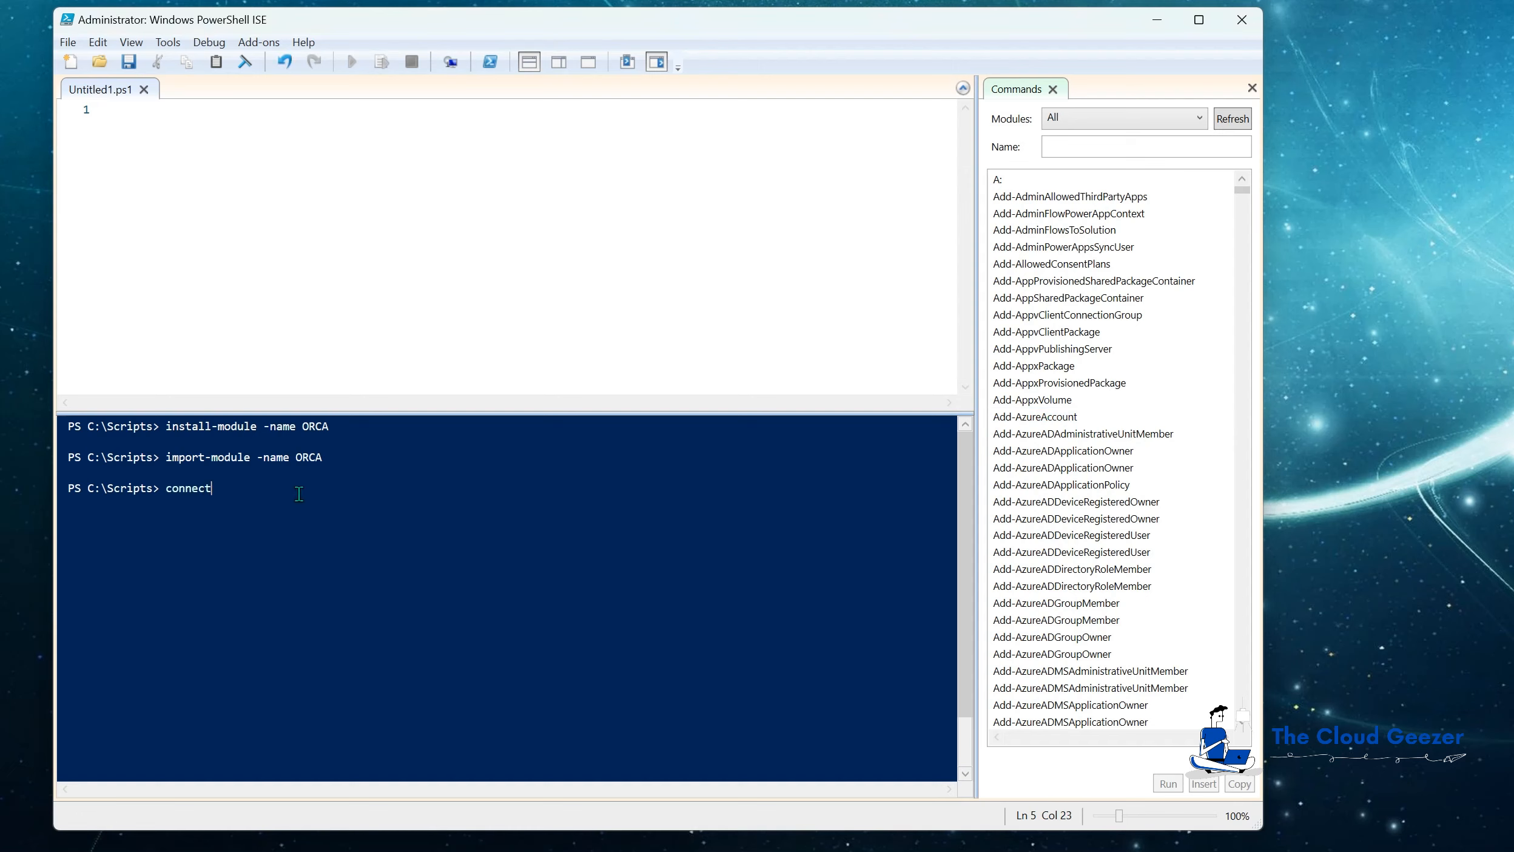
{"action": "type", "text": "-exch"}
{"action": "key", "text": "Tab"}
{"action": "key", "text": "Return"}
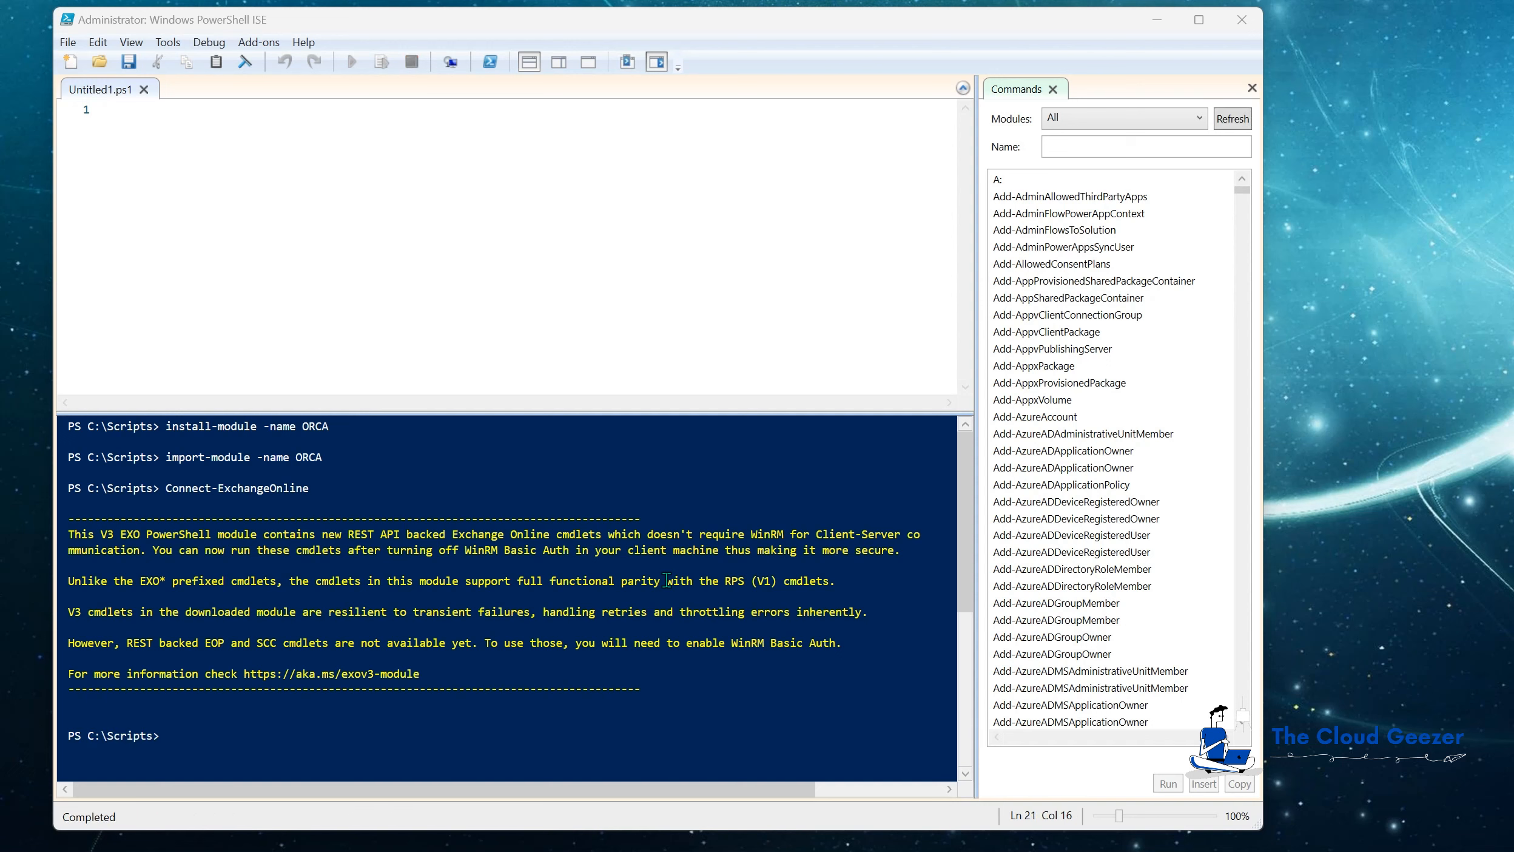
Run the ORCA report cmdlet to generate the tenant's Defender for Office 365 configuration analyzer report.
{"action": "left_click", "coordinate": [202, 742]}
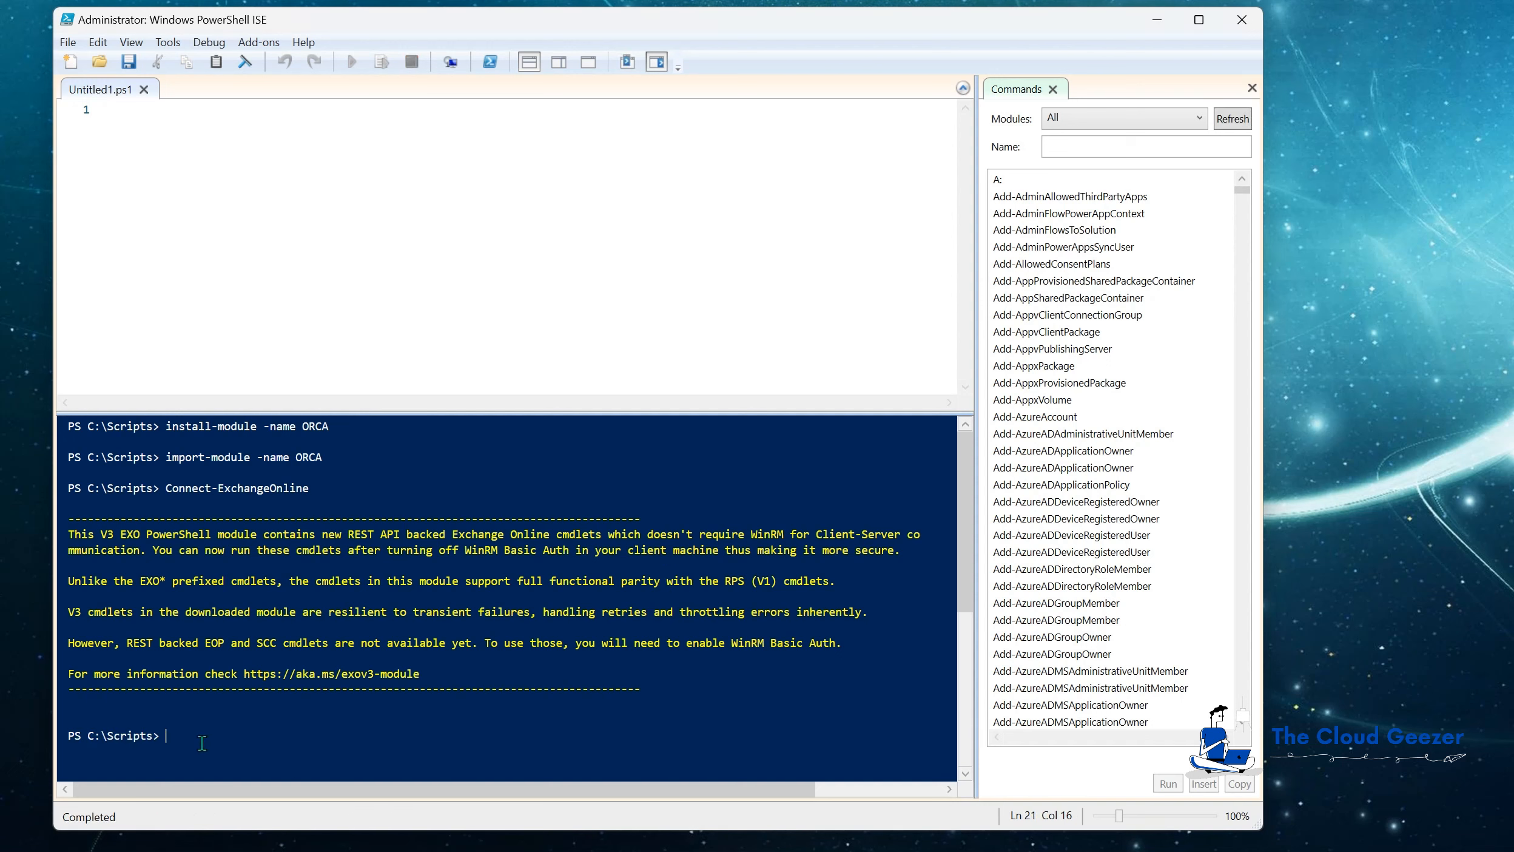
{"action": "type", "text": "get-"}
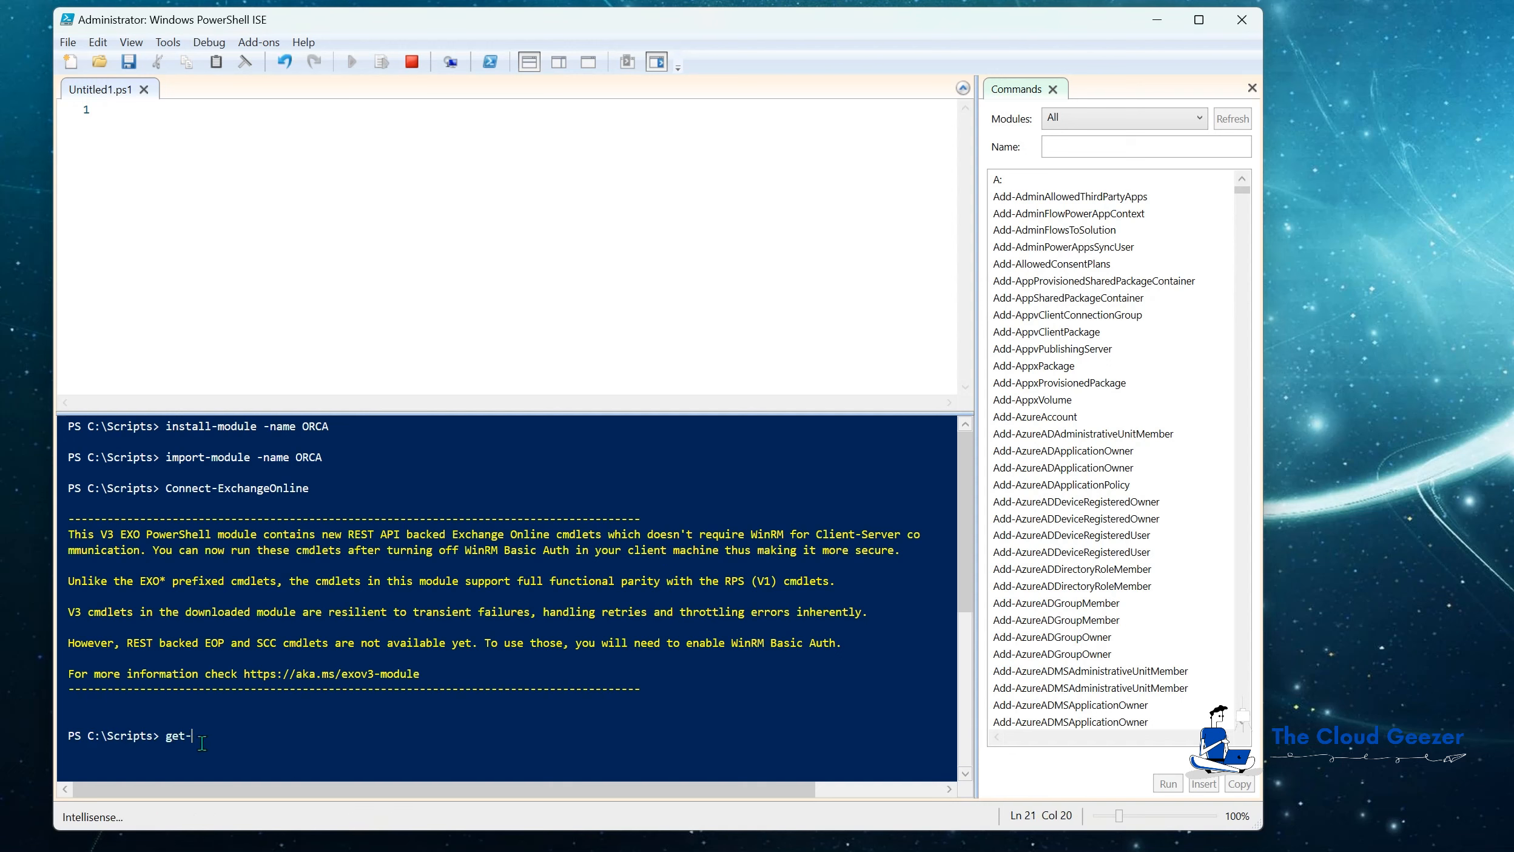
{"action": "type", "text": "orc"}
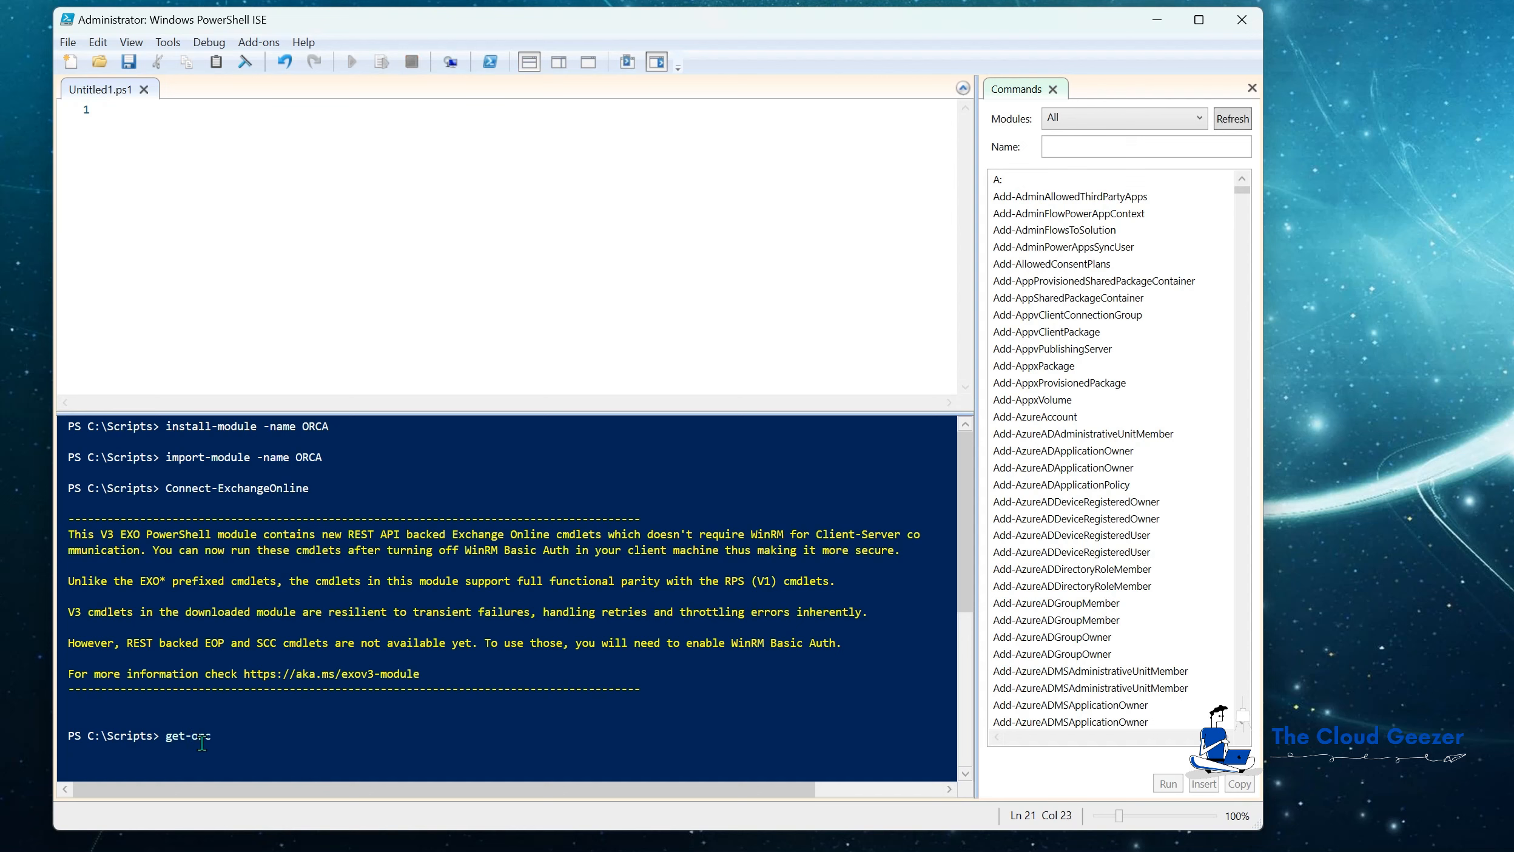
{"action": "key", "text": "Tab"}
{"action": "key", "text": "Return"}
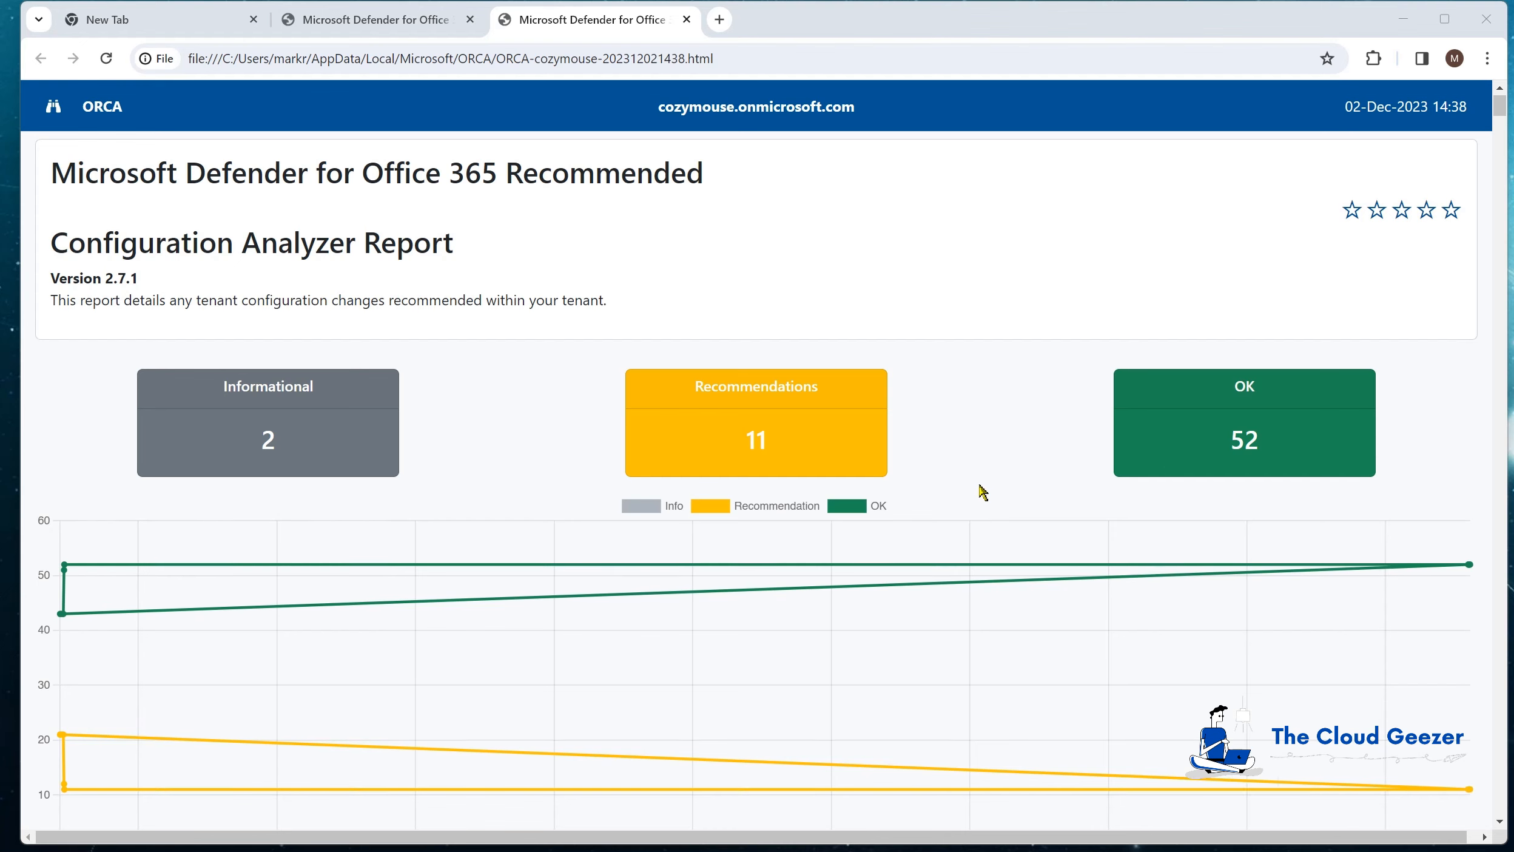
Review the ORCA report's summary of areas and examine the outbound spam filter recommendations under Anti-Spam Policies.
{"action": "scroll", "coordinate": [1000, 489], "scroll_direction": "down", "scroll_amount": 8}
{"action": "scroll", "coordinate": [983, 491], "scroll_direction": "down", "scroll_amount": 9}
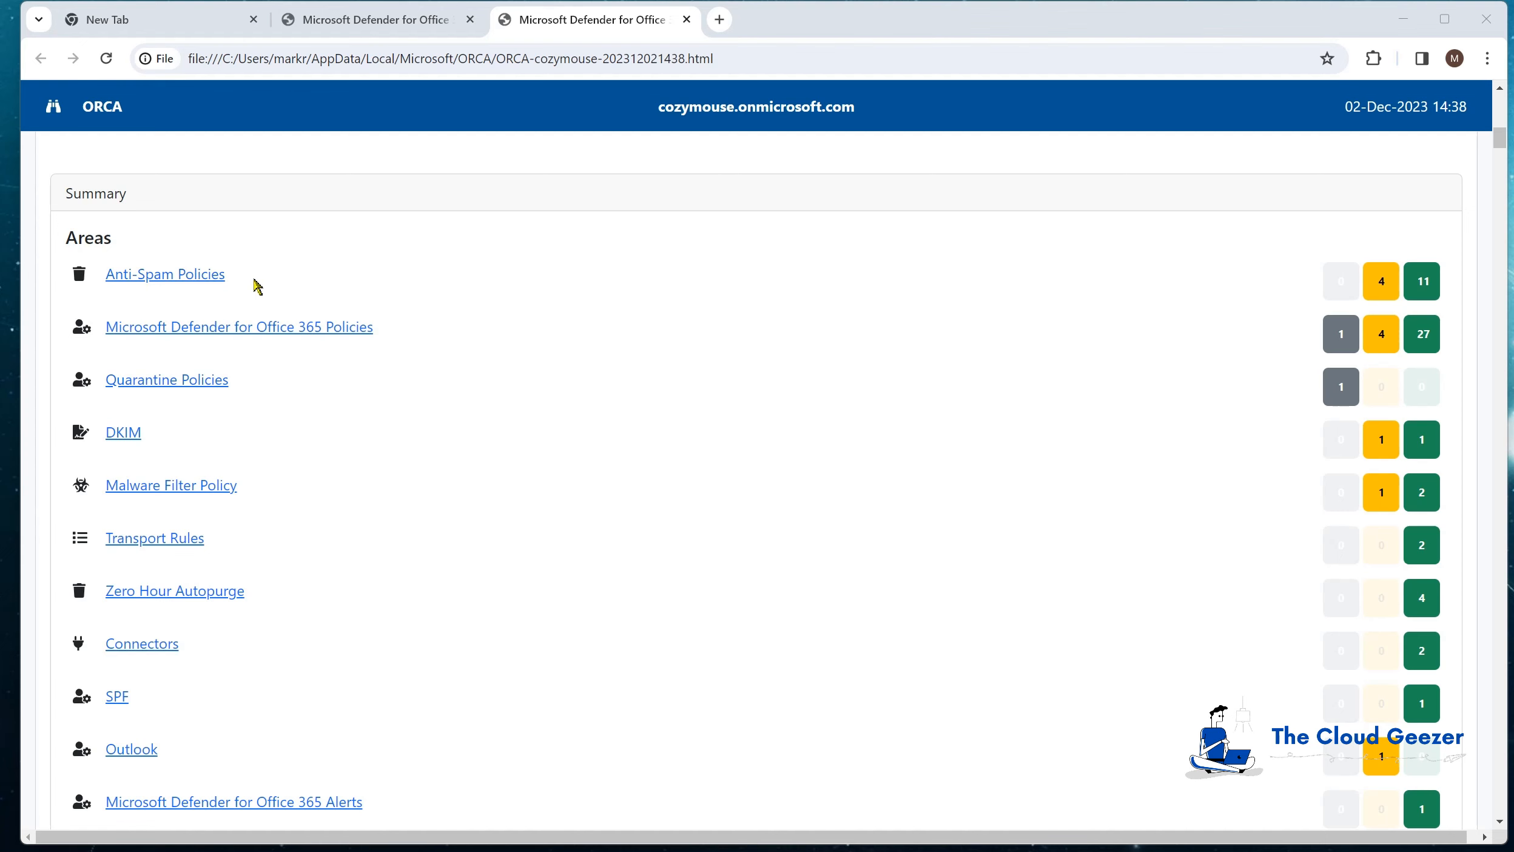
{"action": "left_click", "coordinate": [183, 280]}
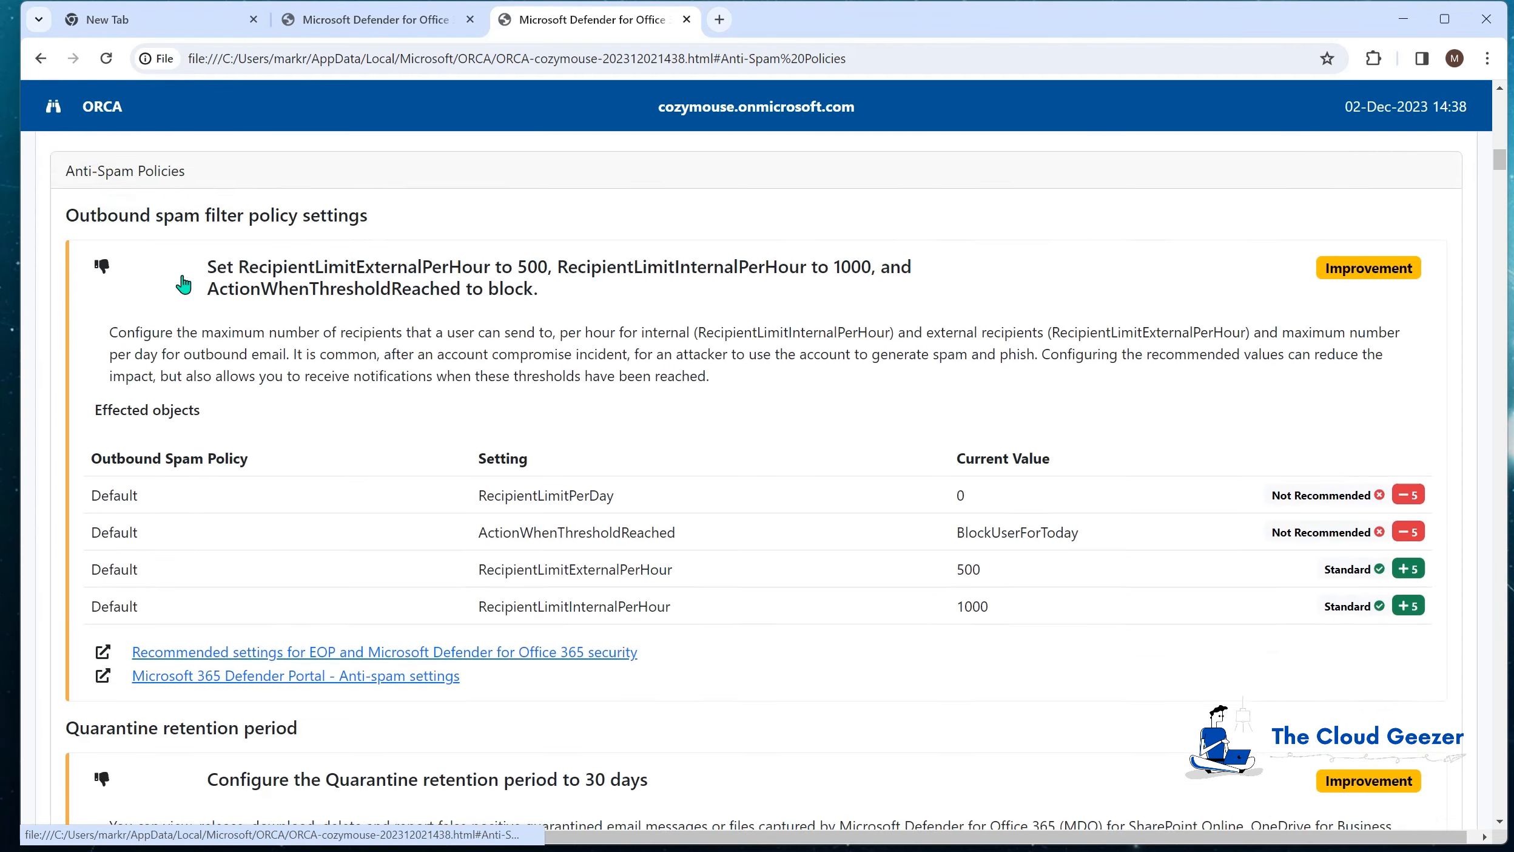
{"action": "scroll", "coordinate": [183, 280], "scroll_direction": "down", "scroll_amount": 1}
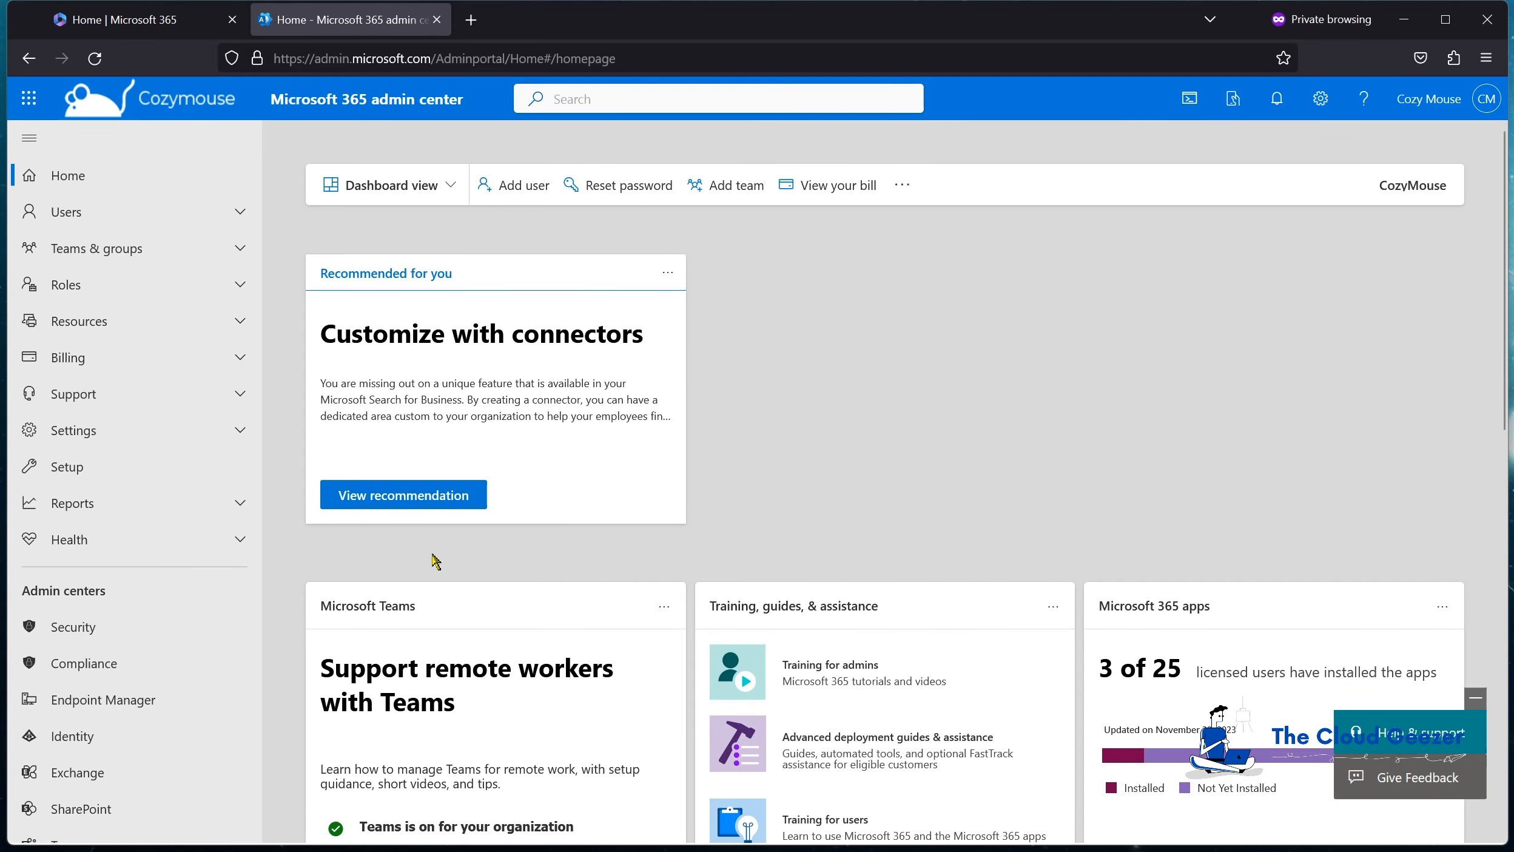
From the Microsoft 365 admin center, go to Microsoft Defender and open the anti-spam policies among the threat policies.
{"action": "left_click", "coordinate": [81, 631]}
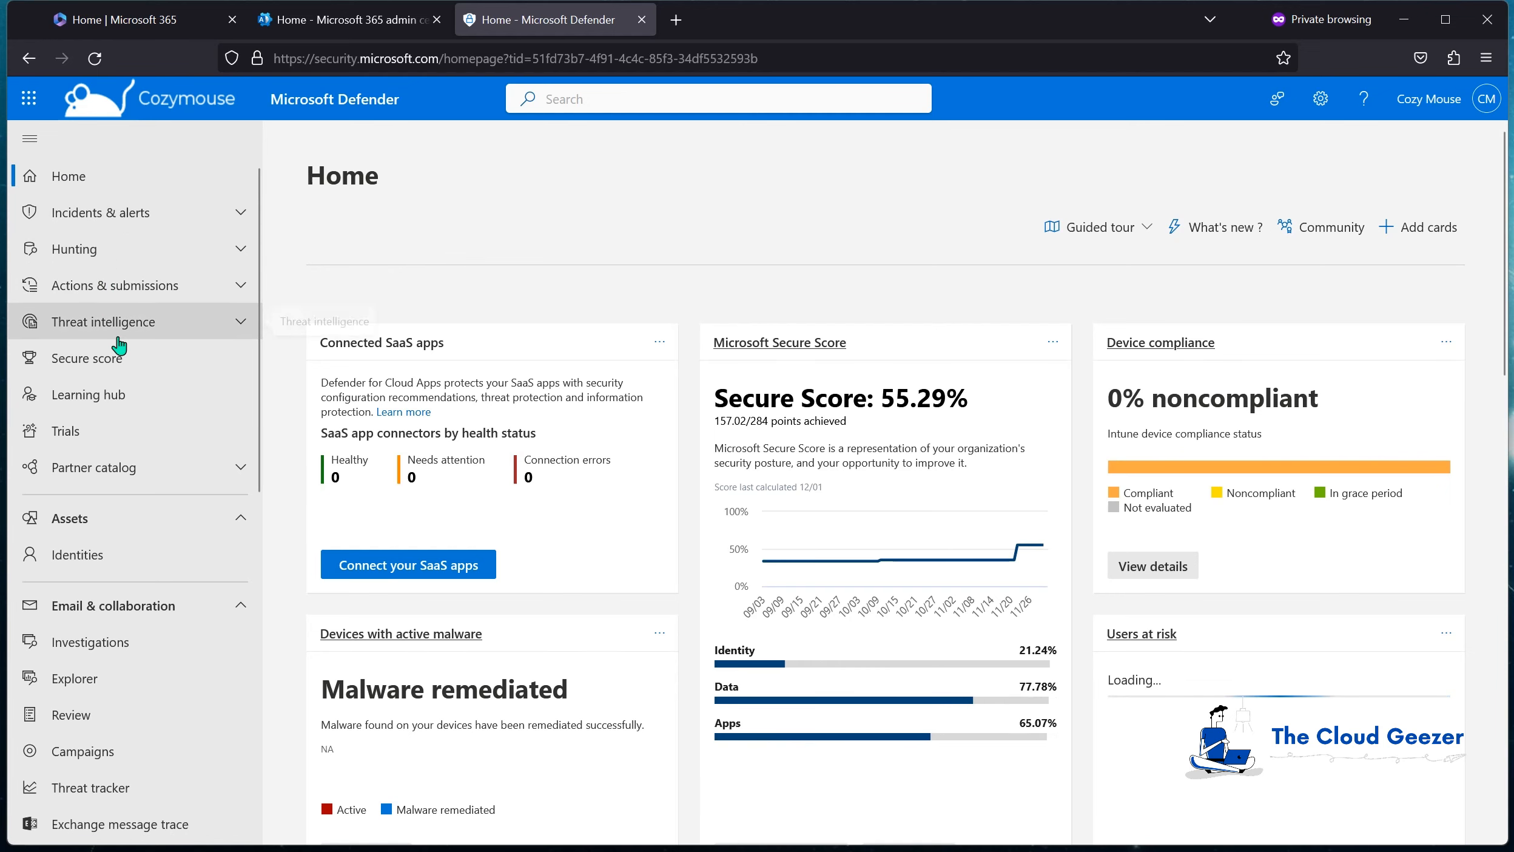
{"action": "scroll", "coordinate": [116, 334], "scroll_direction": "down", "scroll_amount": 5}
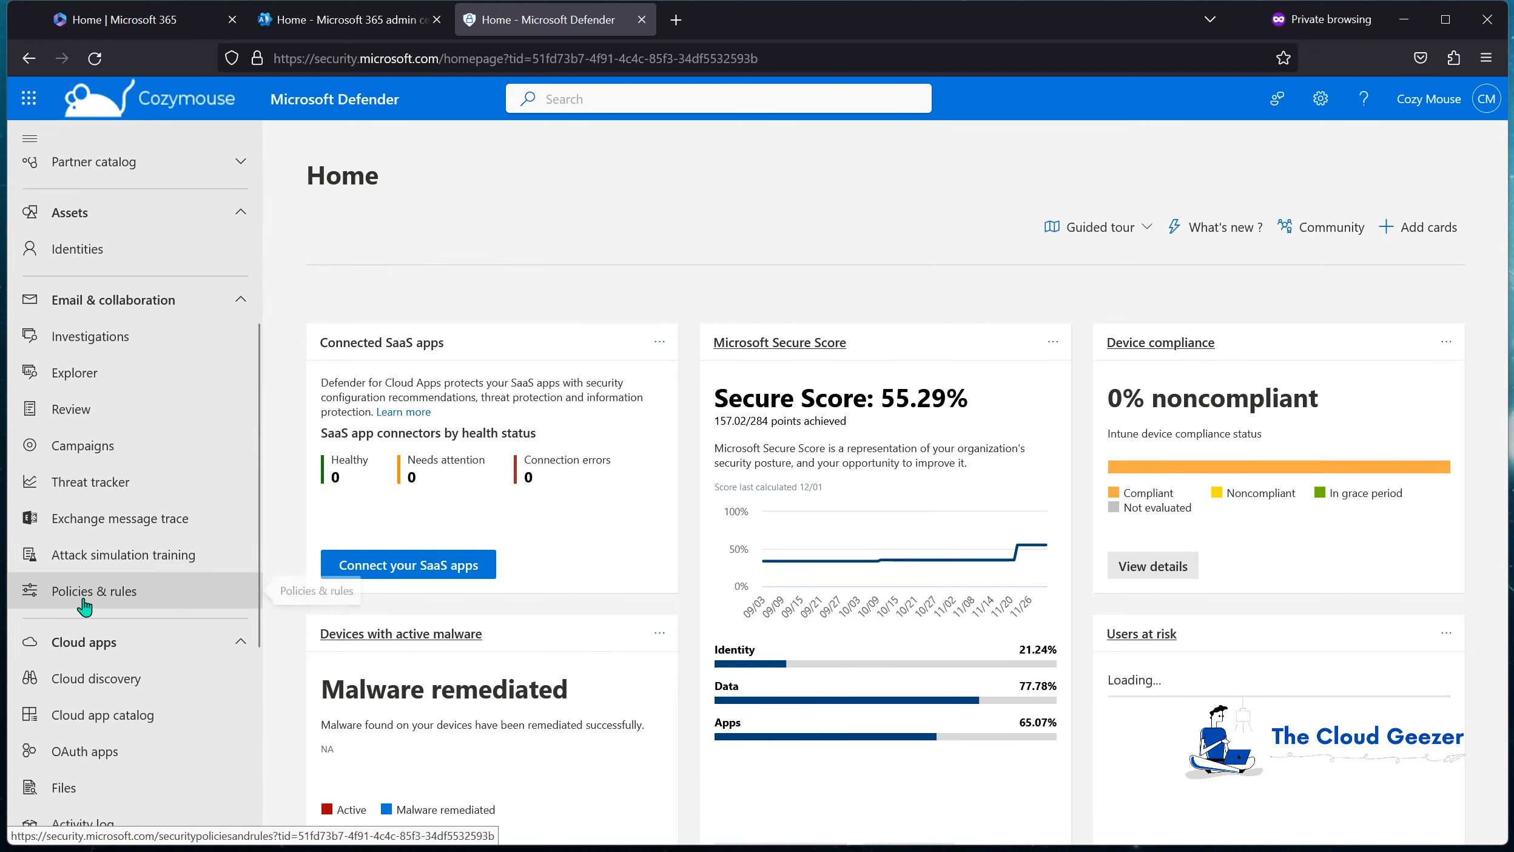
{"action": "left_click", "coordinate": [75, 594]}
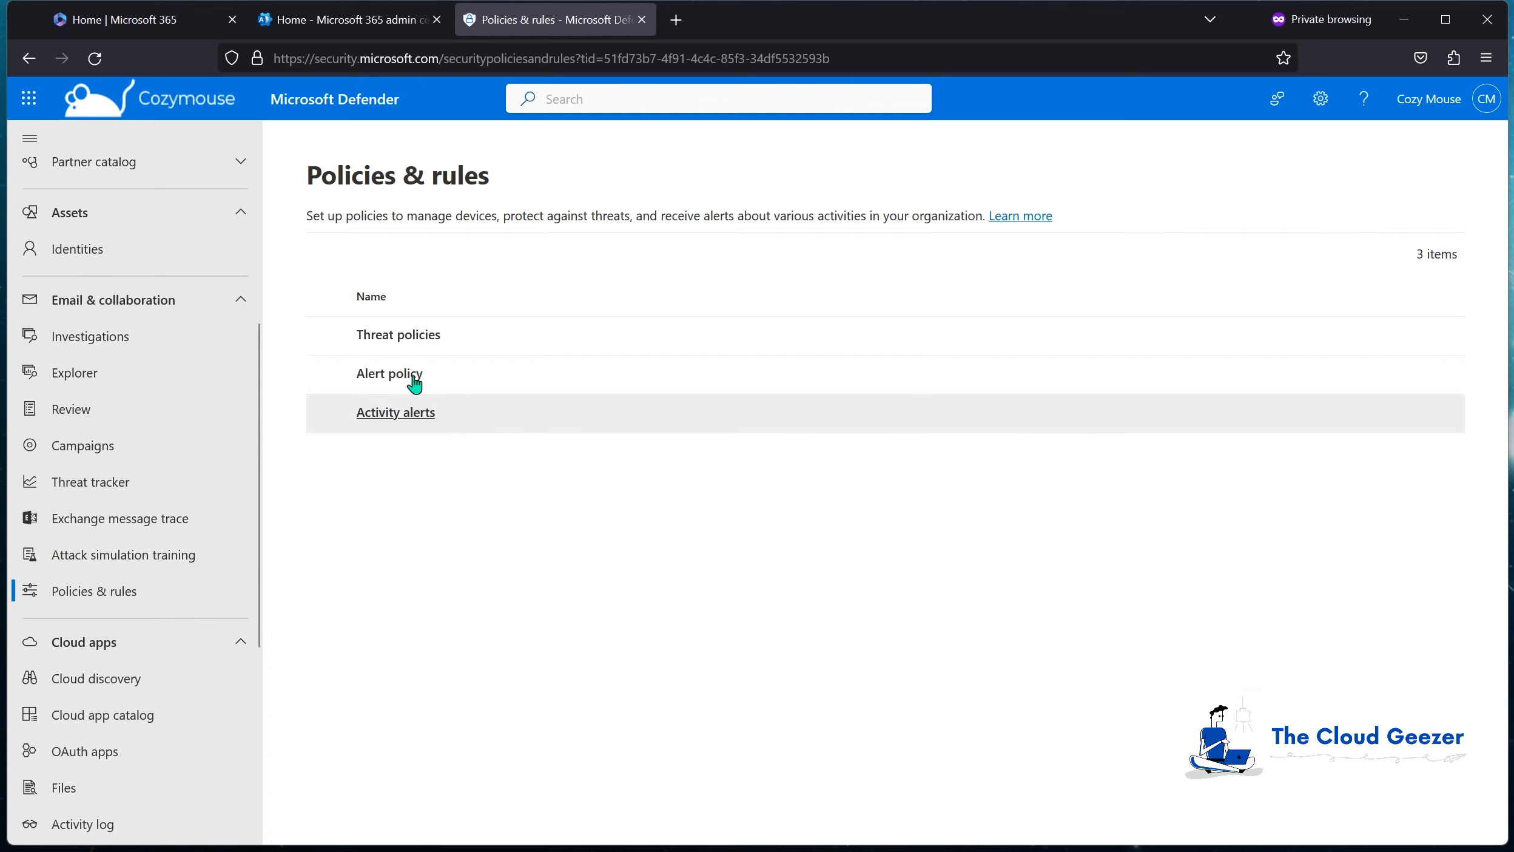
{"action": "left_click", "coordinate": [389, 341]}
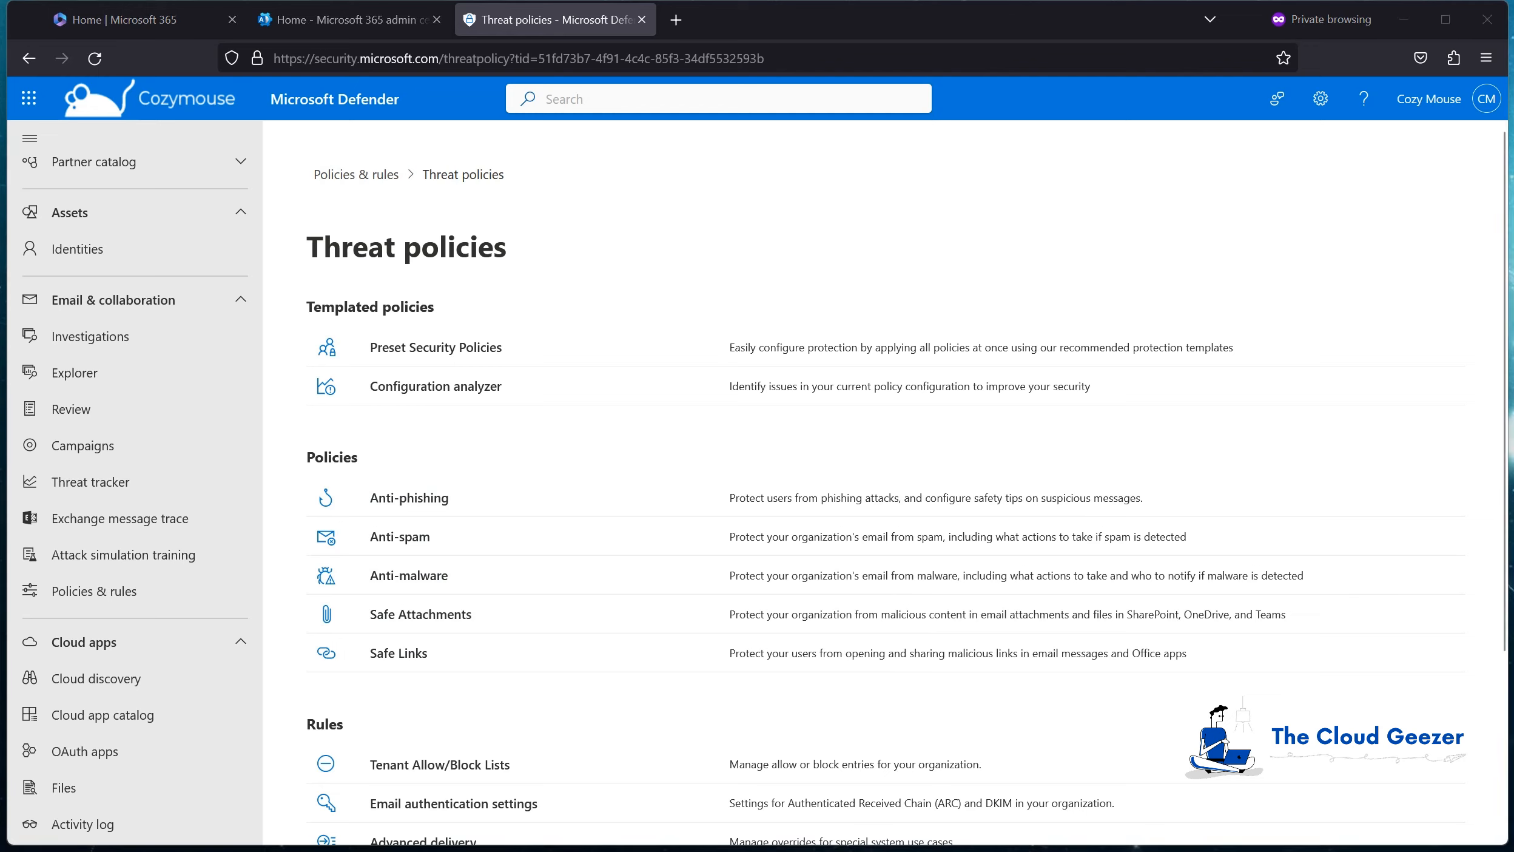
{"action": "left_click", "coordinate": [422, 539]}
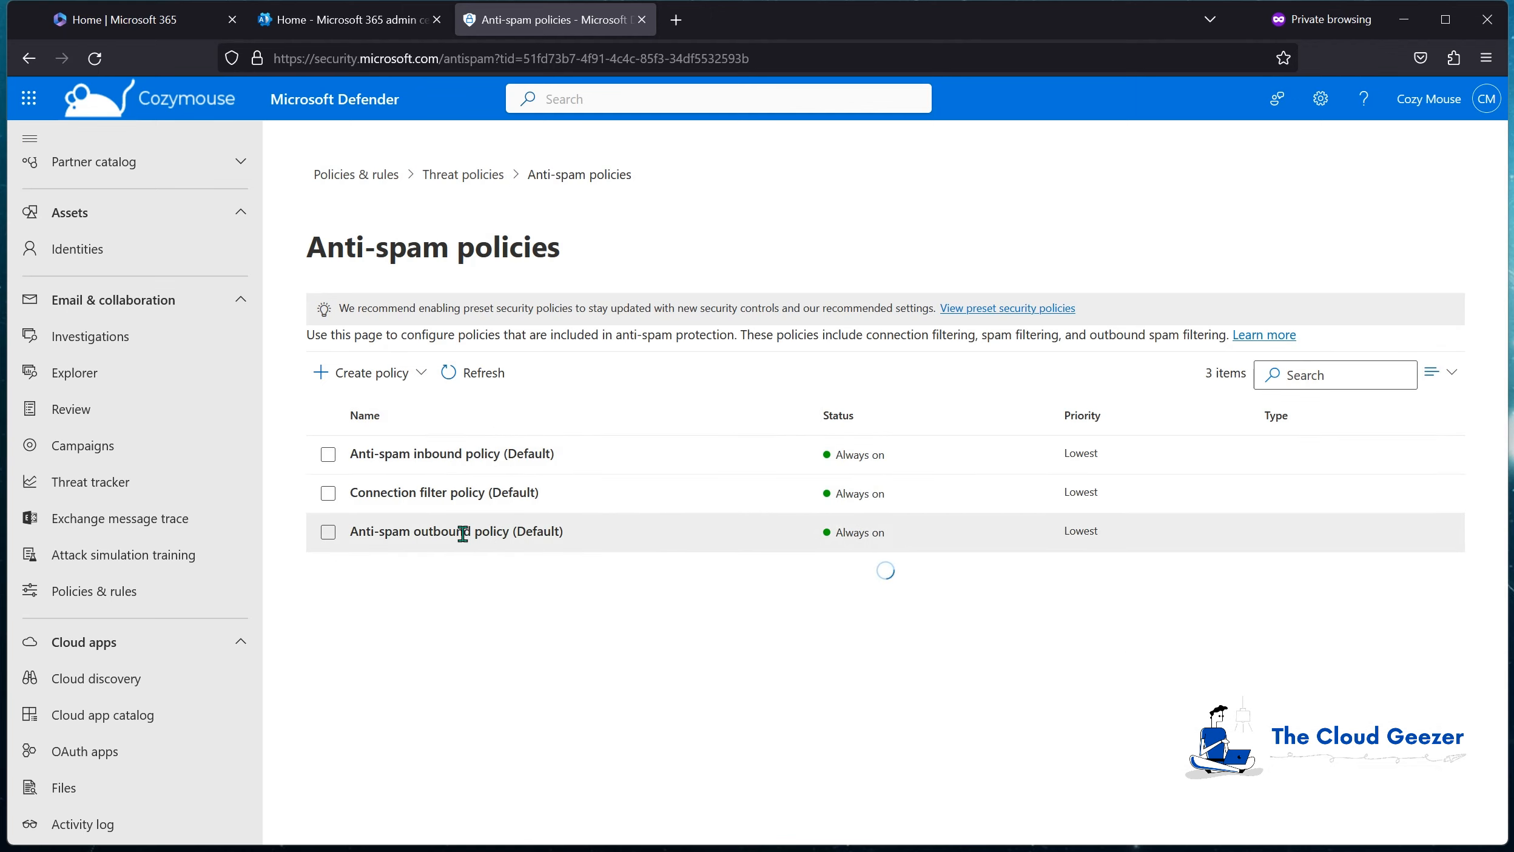
Edit the default anti-spam outbound policy's protection settings and set the daily message limit to 1000.
{"action": "left_click", "coordinate": [440, 531]}
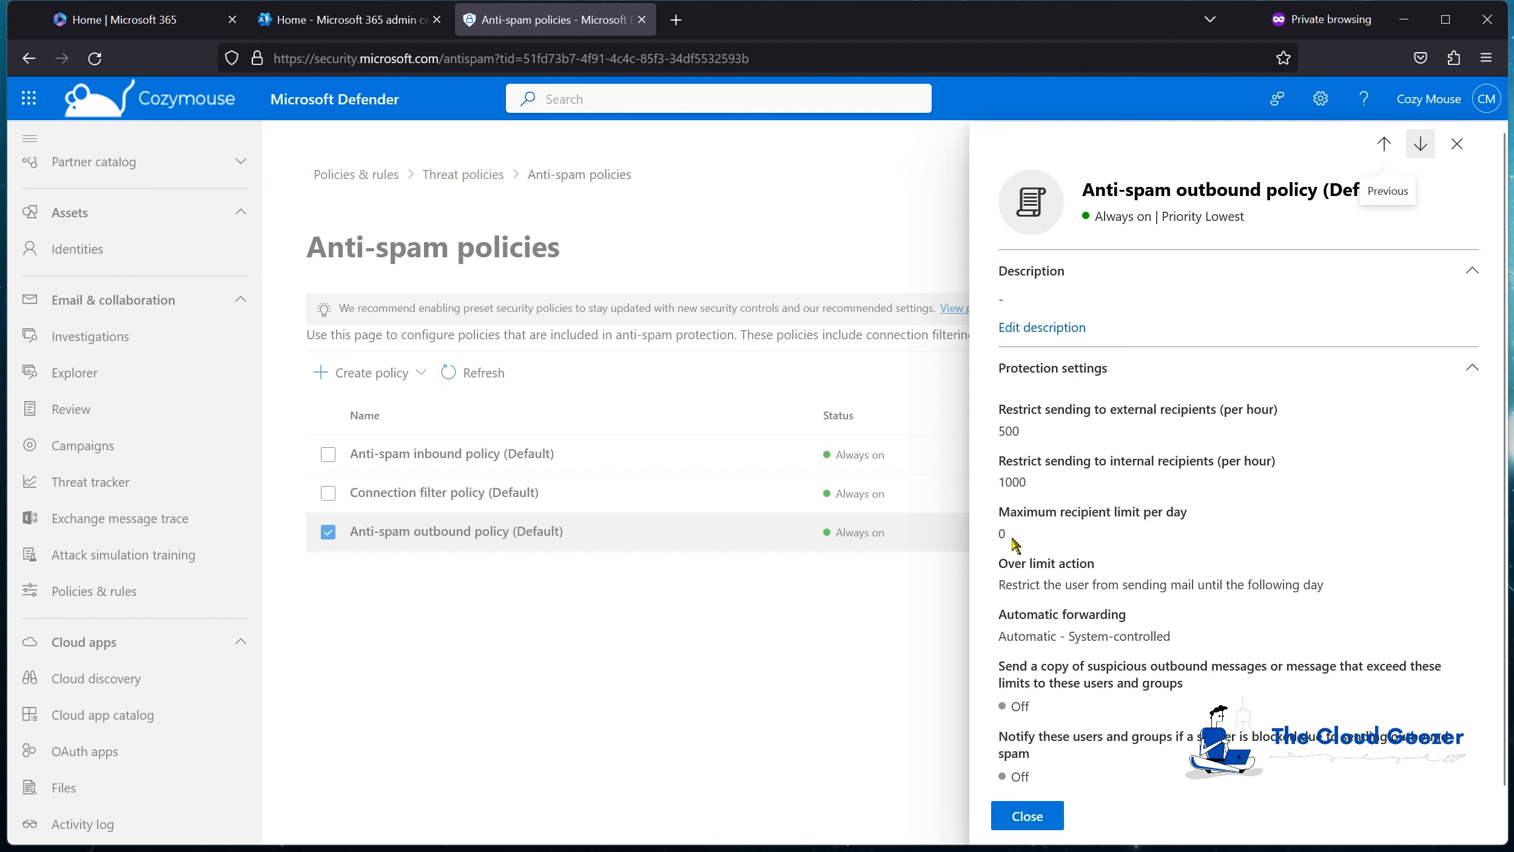
{"action": "scroll", "coordinate": [1059, 561], "scroll_direction": "down", "scroll_amount": 1}
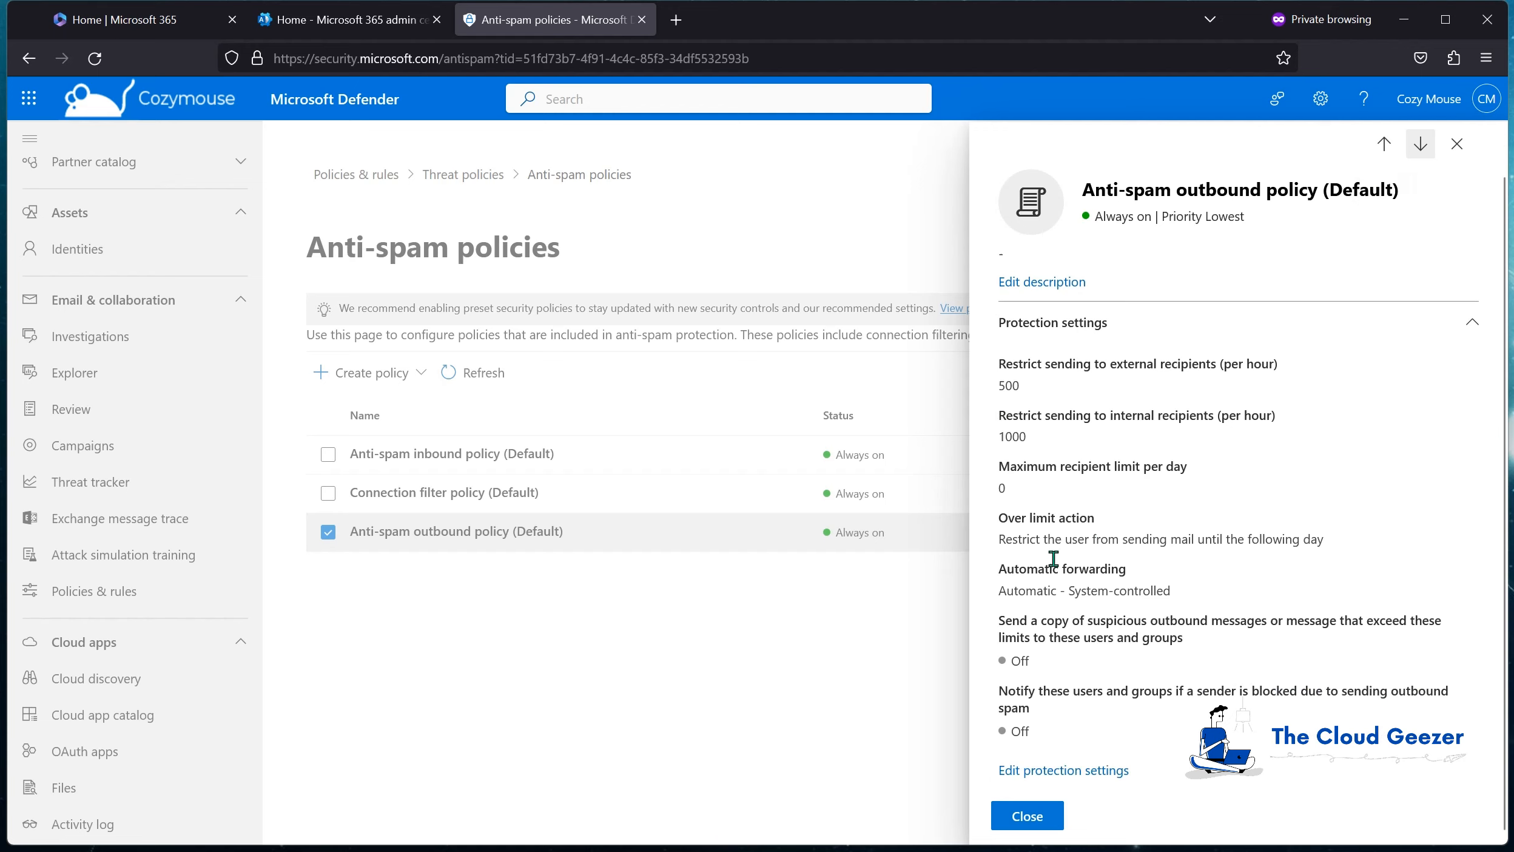
{"action": "left_click", "coordinate": [1109, 769]}
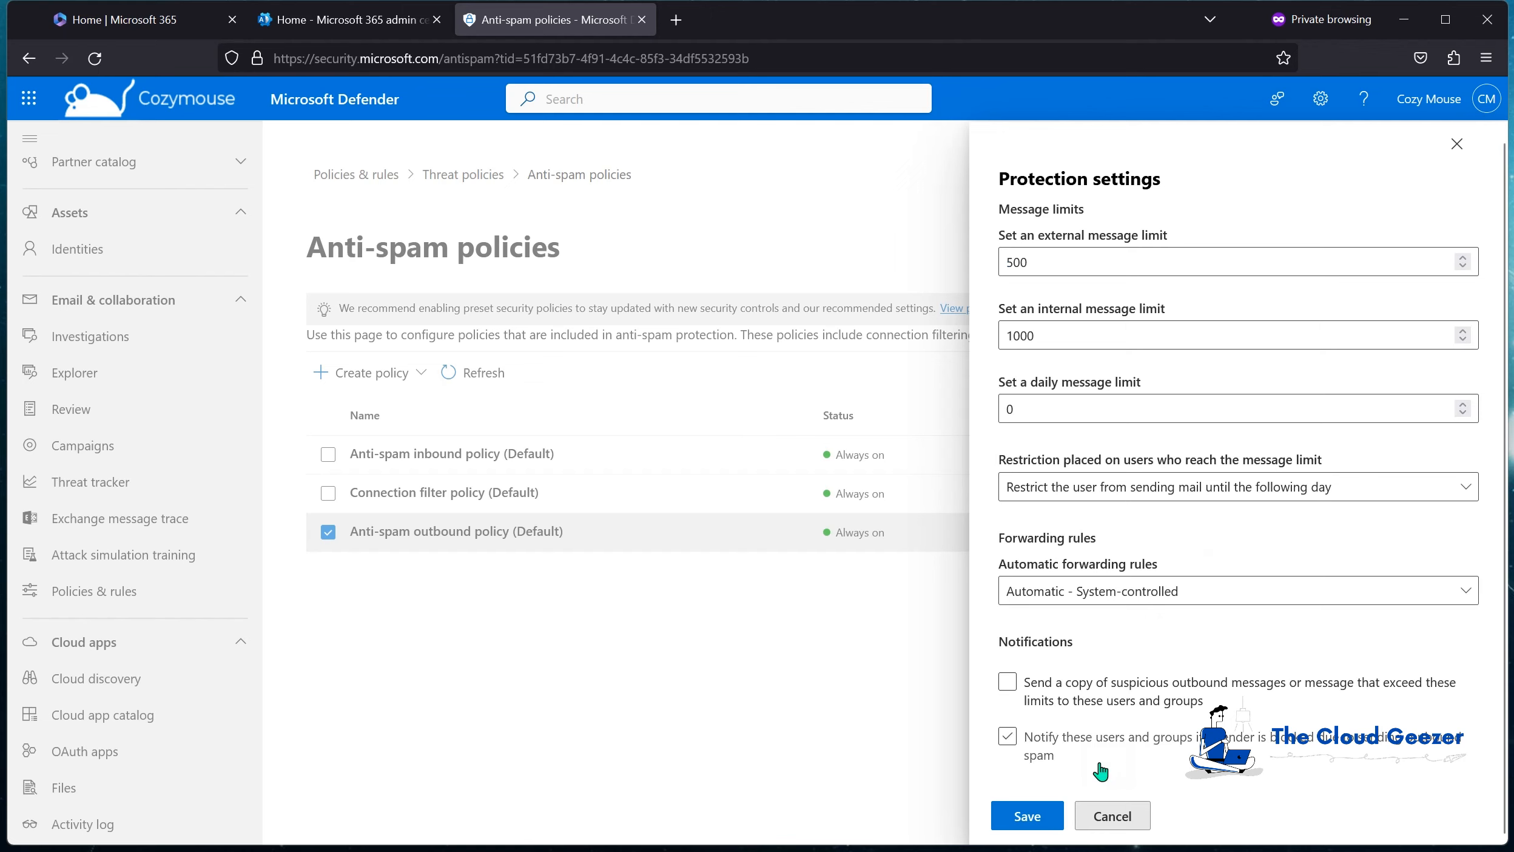
{"action": "left_click", "coordinate": [1028, 413]}
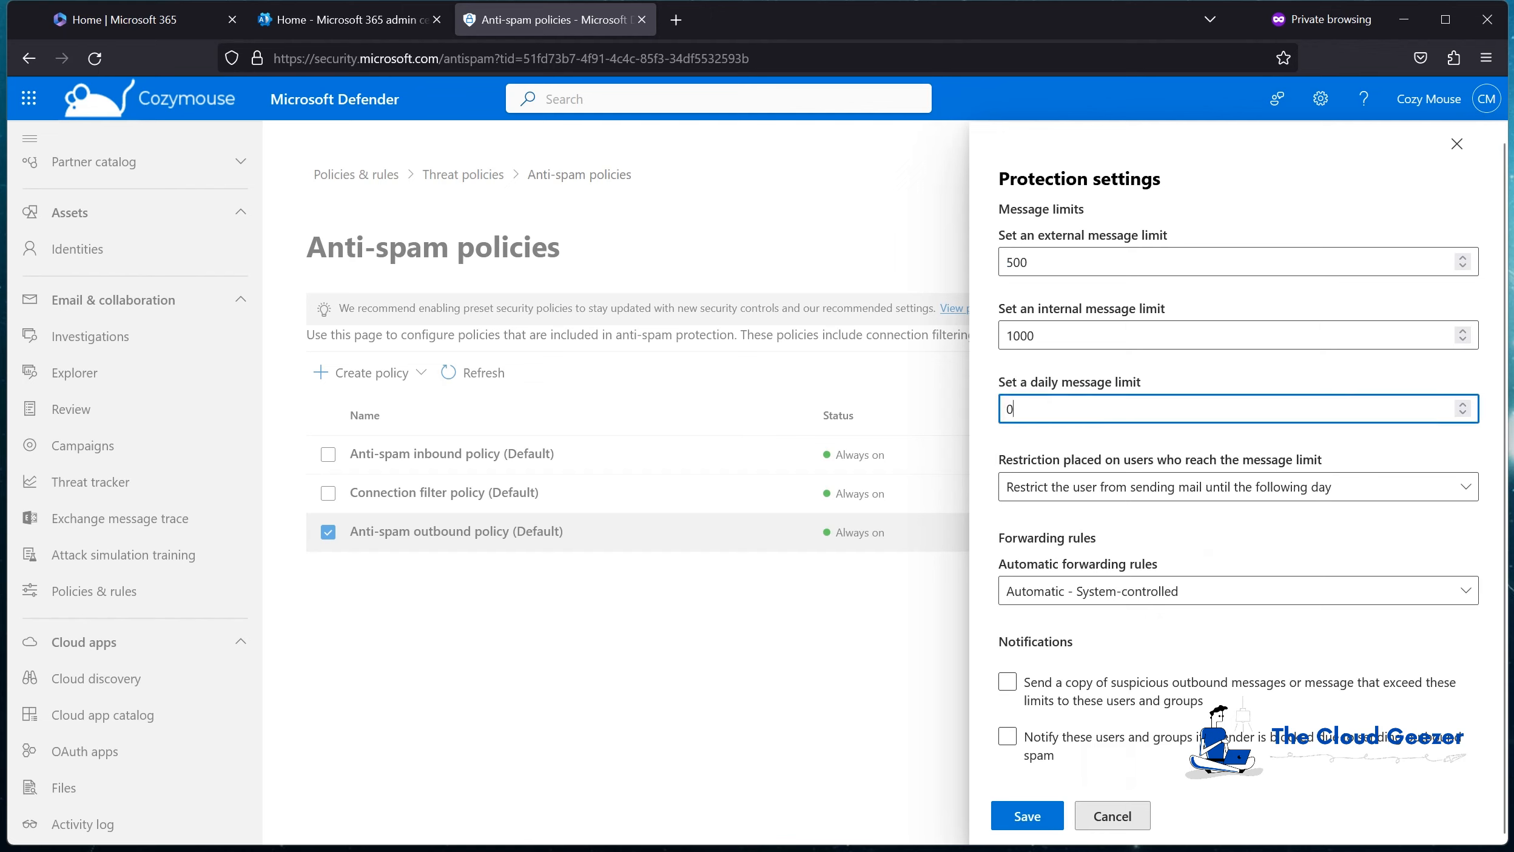
{"action": "key", "text": "BackSpace"}
{"action": "type", "text": "1000"}
Set the over-limit restriction to "Restrict the user from sending mail", then save and close the outbound policy.
{"action": "left_click", "coordinate": [1058, 489]}
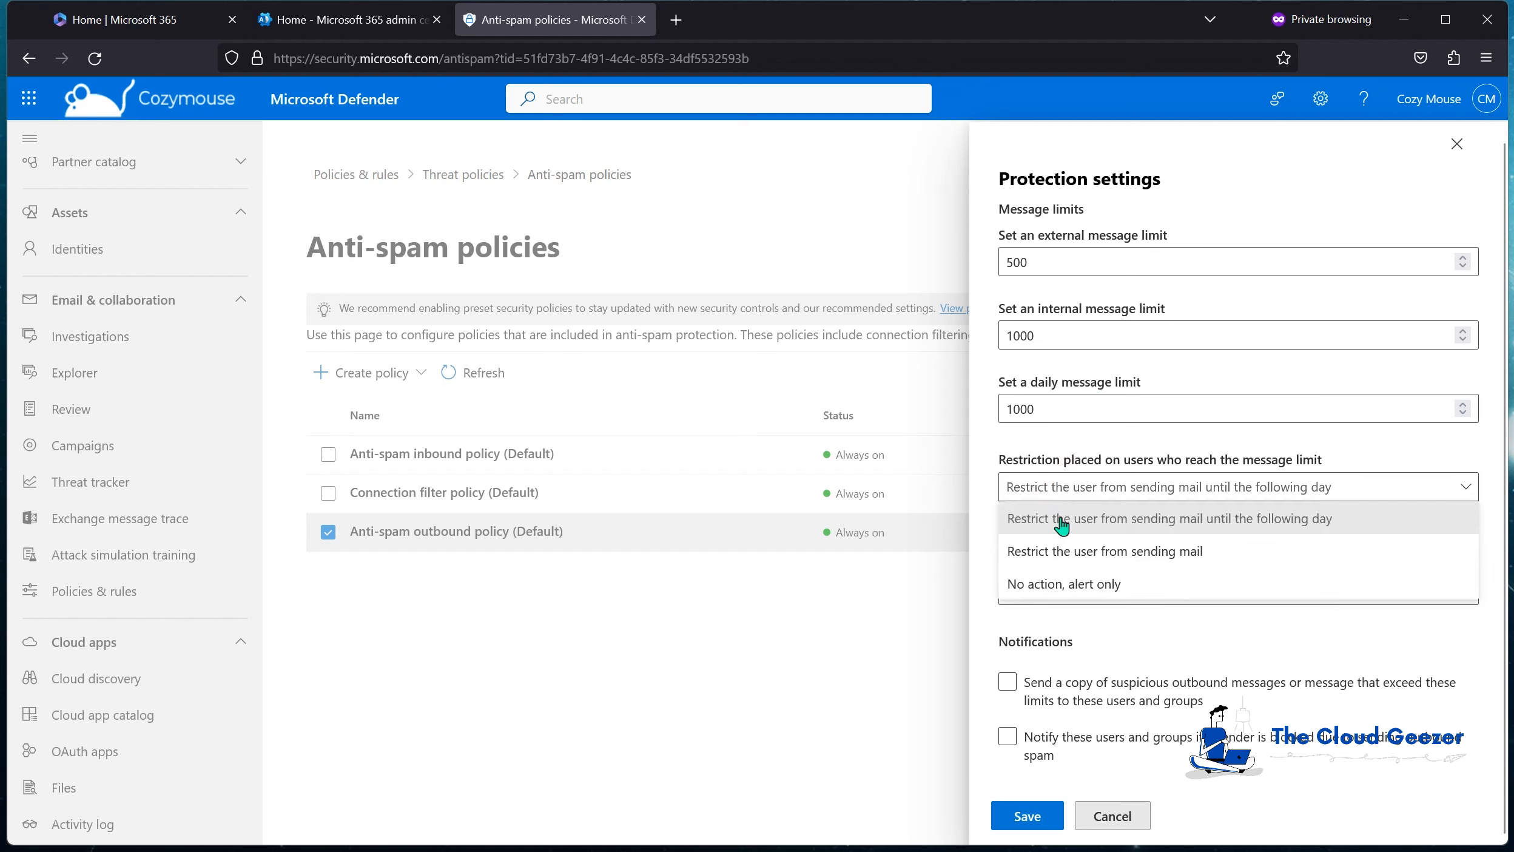
{"action": "left_click", "coordinate": [1116, 554]}
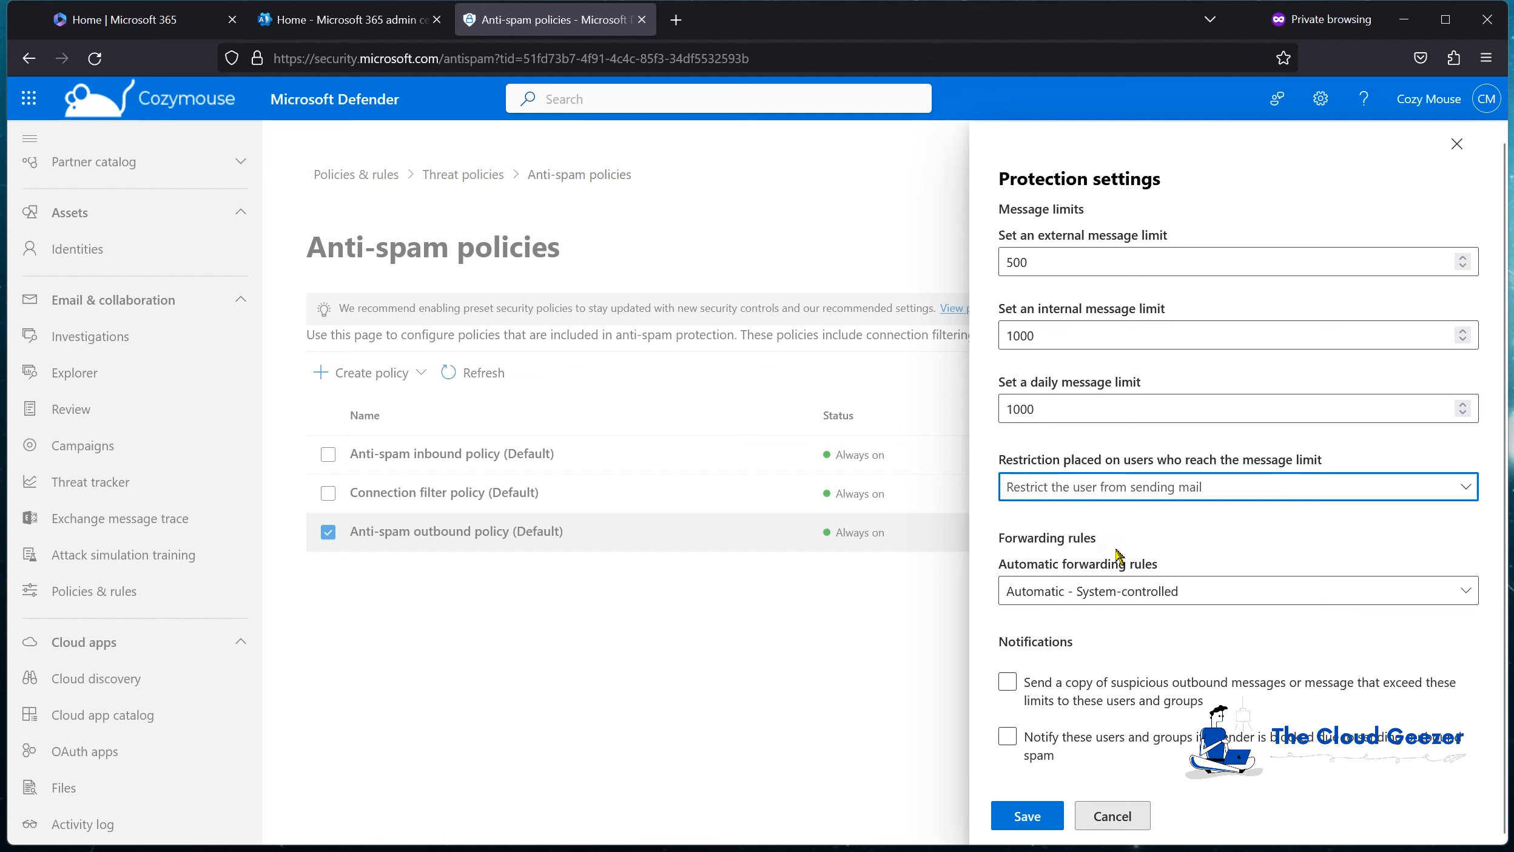
{"action": "left_click", "coordinate": [1038, 822]}
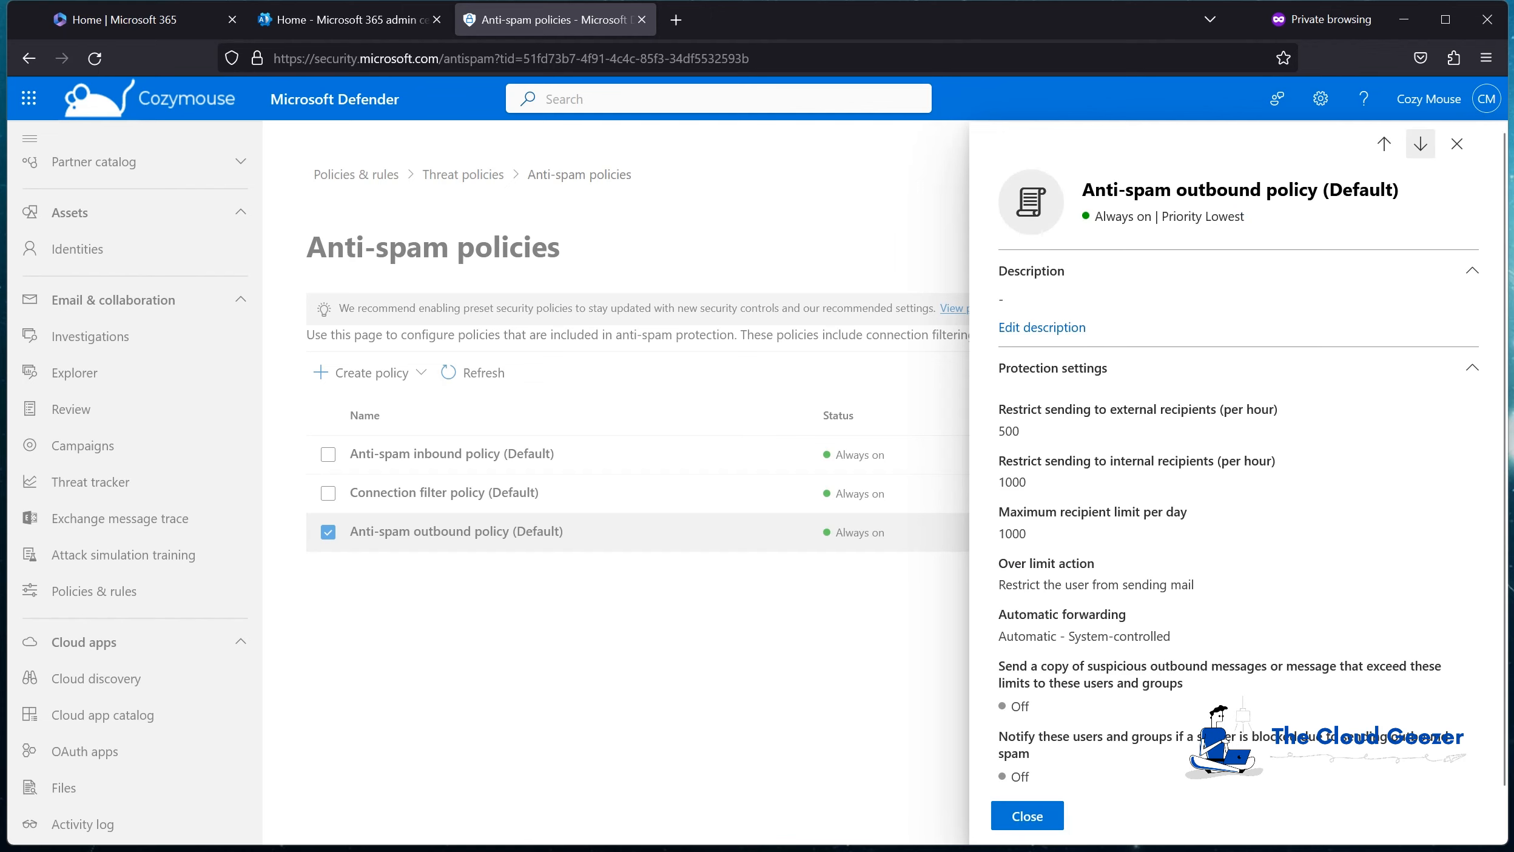
{"action": "left_click", "coordinate": [1028, 816]}
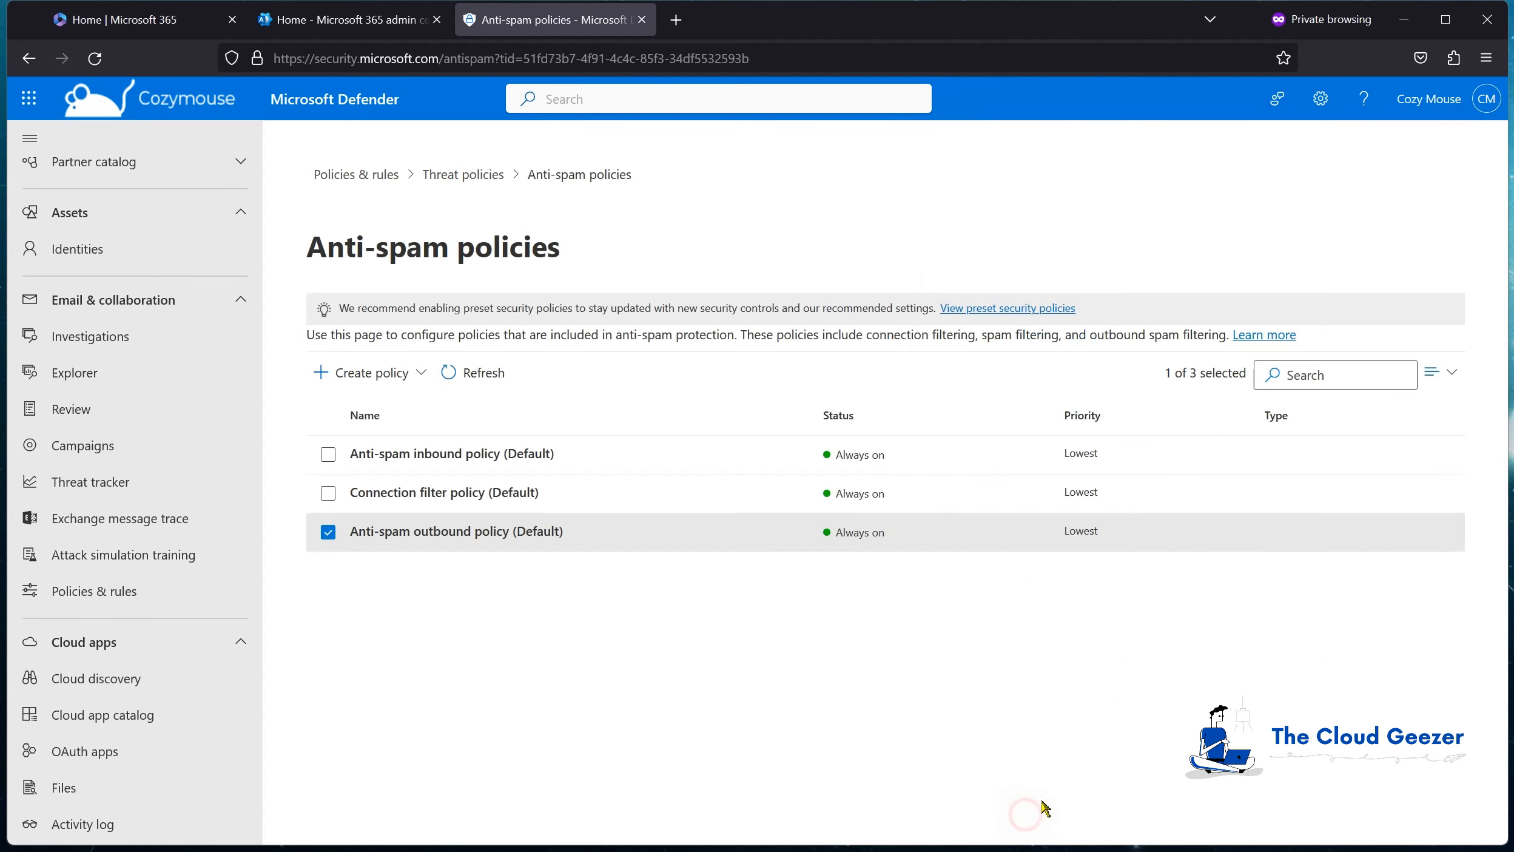
Switch back to the ORCA report in the browser and examine the quarantine retention period recommendation.
{"action": "left_click", "coordinate": [1404, 20]}
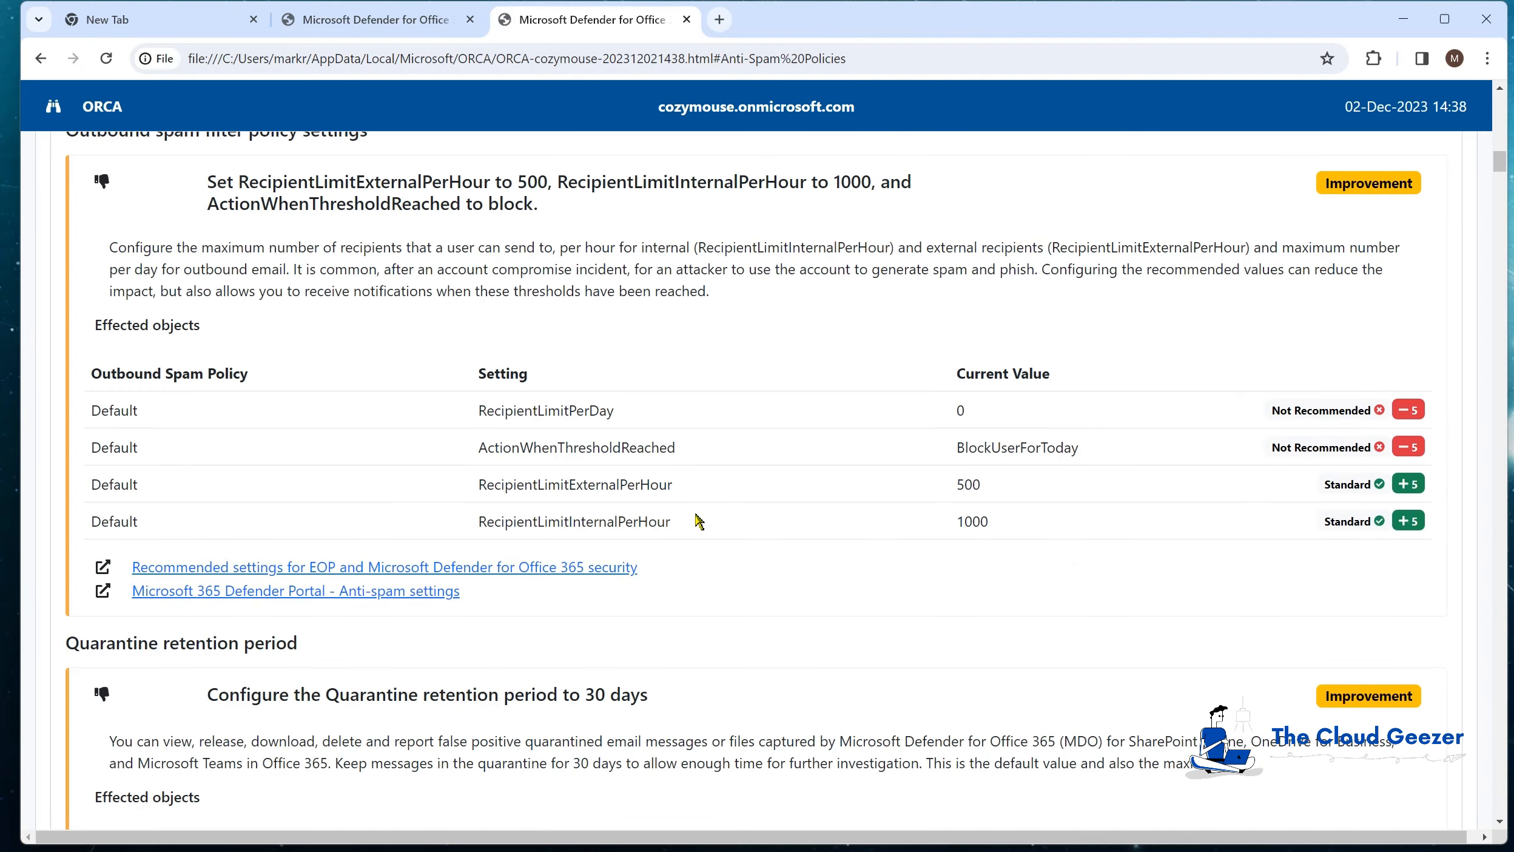
{"action": "scroll", "coordinate": [692, 513], "scroll_direction": "down", "scroll_amount": 5}
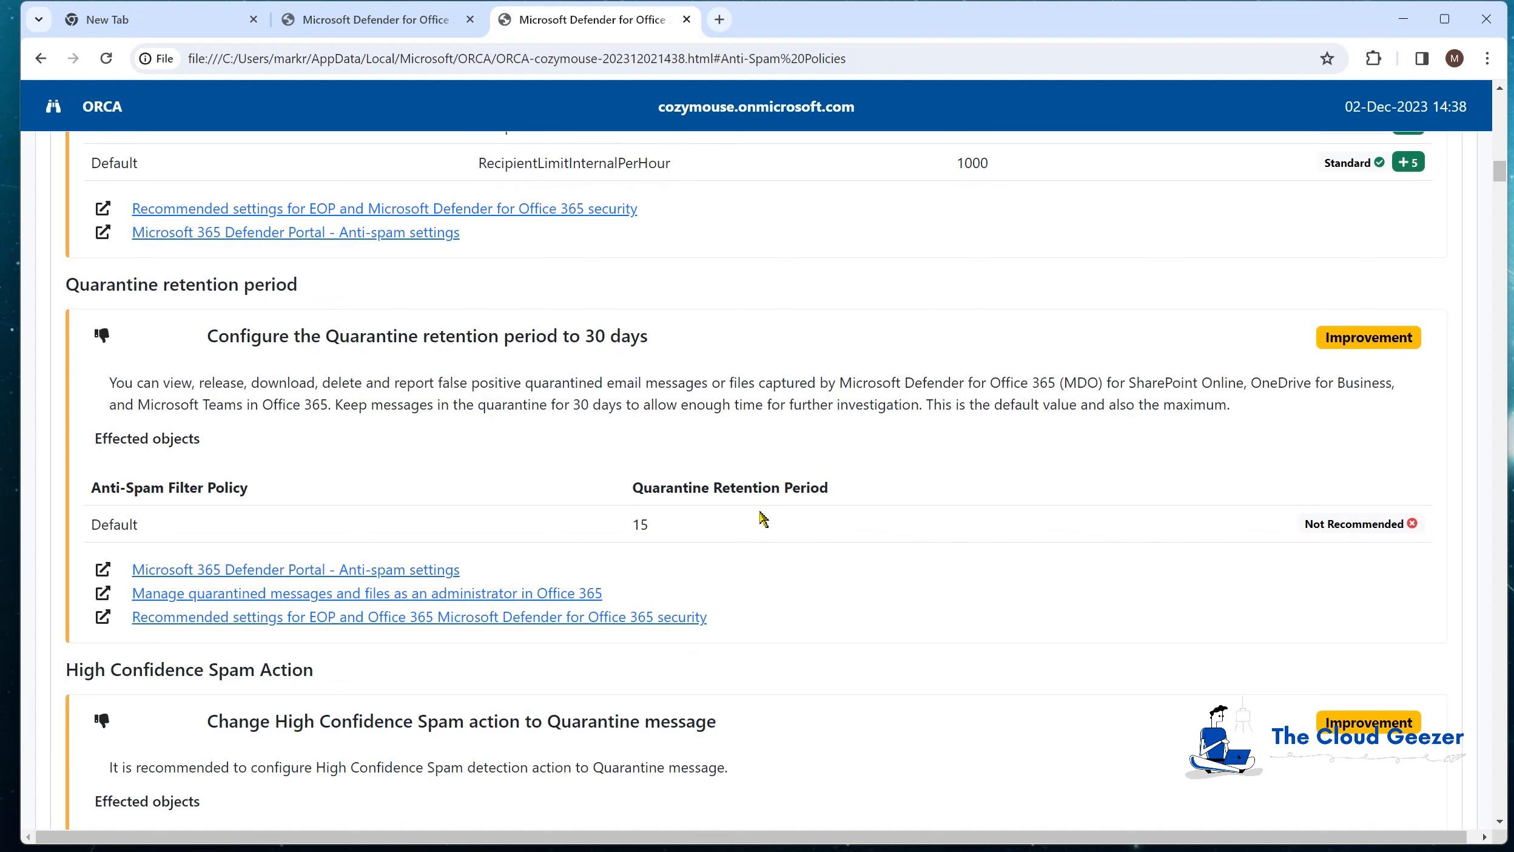
{"action": "scroll", "coordinate": [764, 519], "scroll_direction": "down", "scroll_amount": 1}
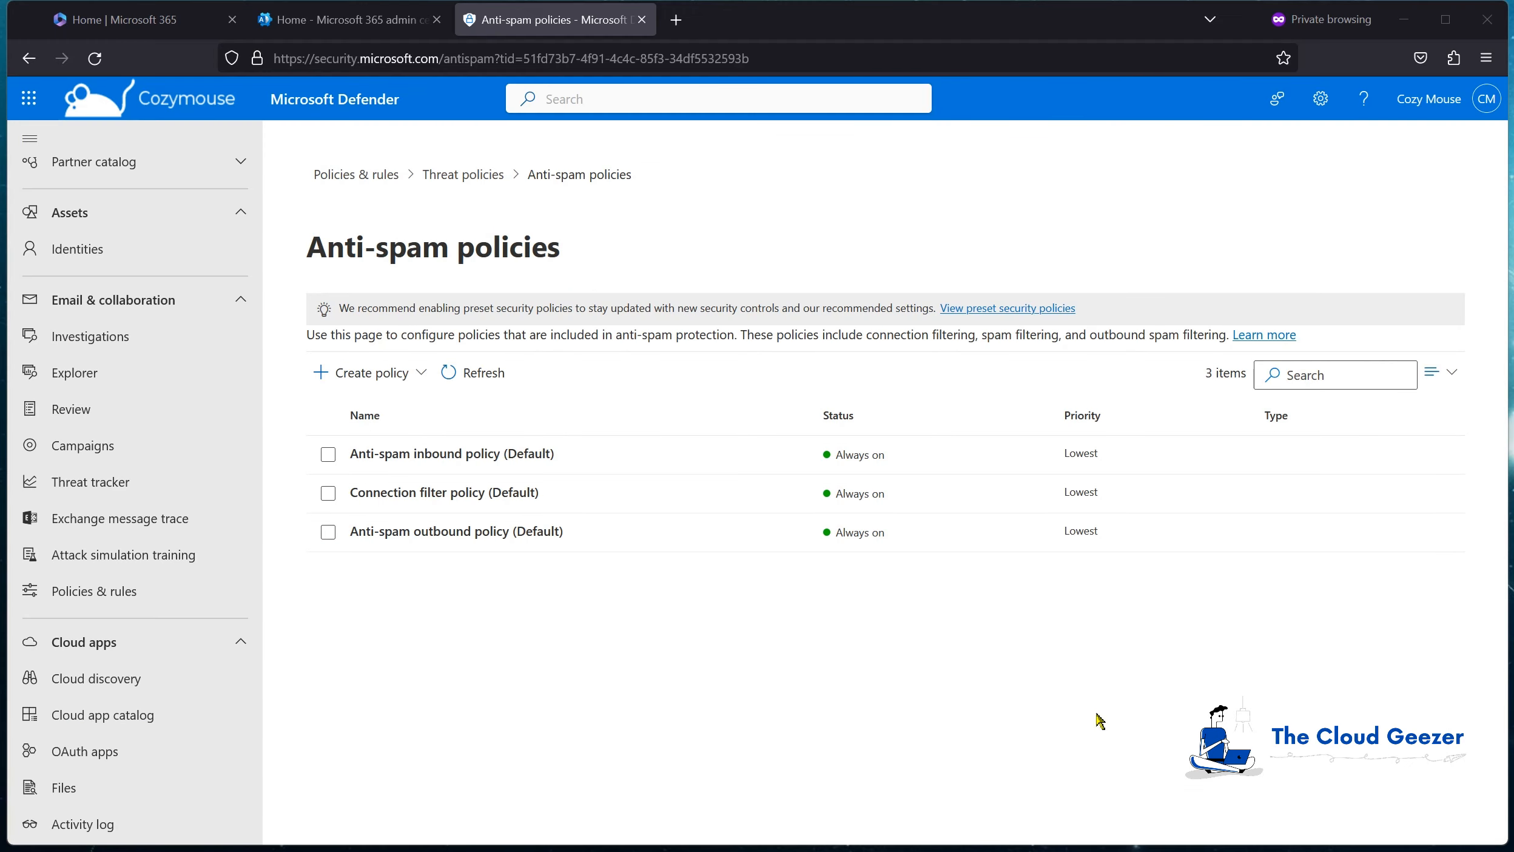
Open the default anti-spam inbound policy and review its spam threshold and properties settings without changing them.
{"action": "left_click", "coordinate": [384, 453]}
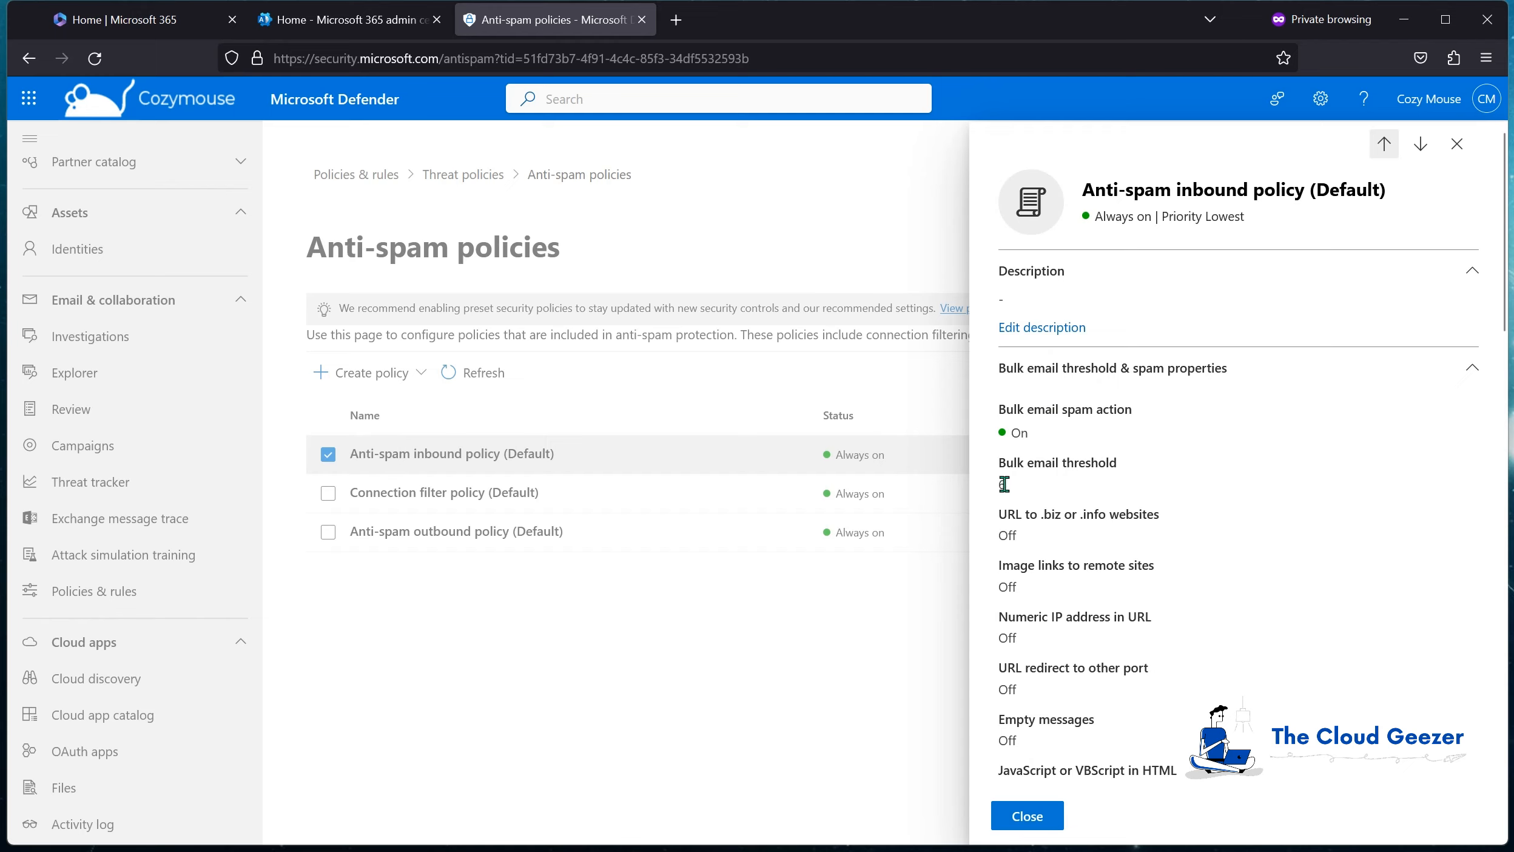
{"action": "scroll", "coordinate": [1197, 597], "scroll_direction": "down", "scroll_amount": 6}
{"action": "scroll", "coordinate": [1197, 596], "scroll_direction": "down", "scroll_amount": 8}
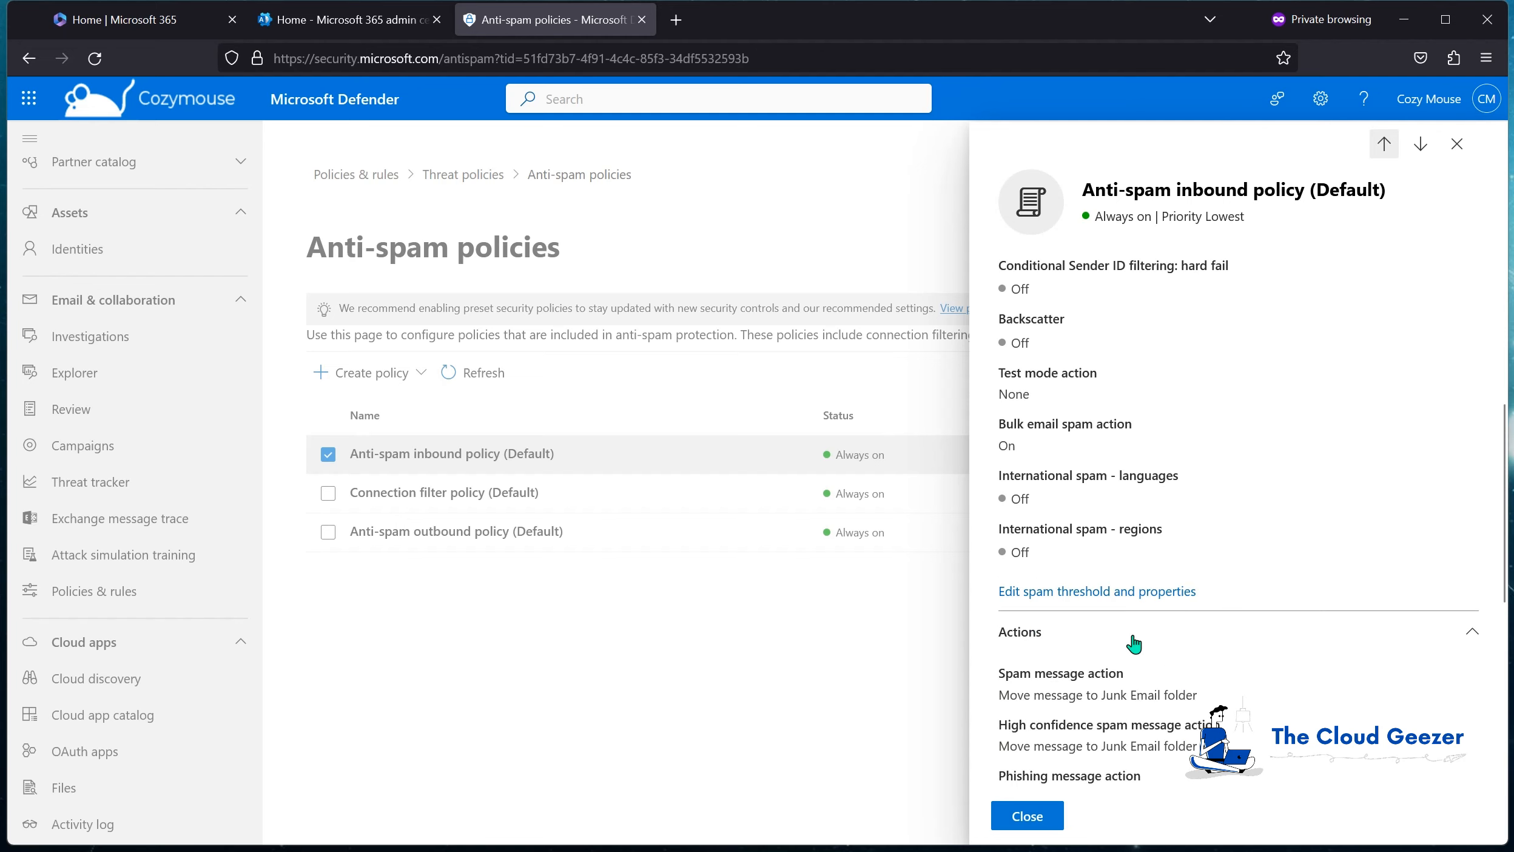
{"action": "left_click", "coordinate": [1078, 592]}
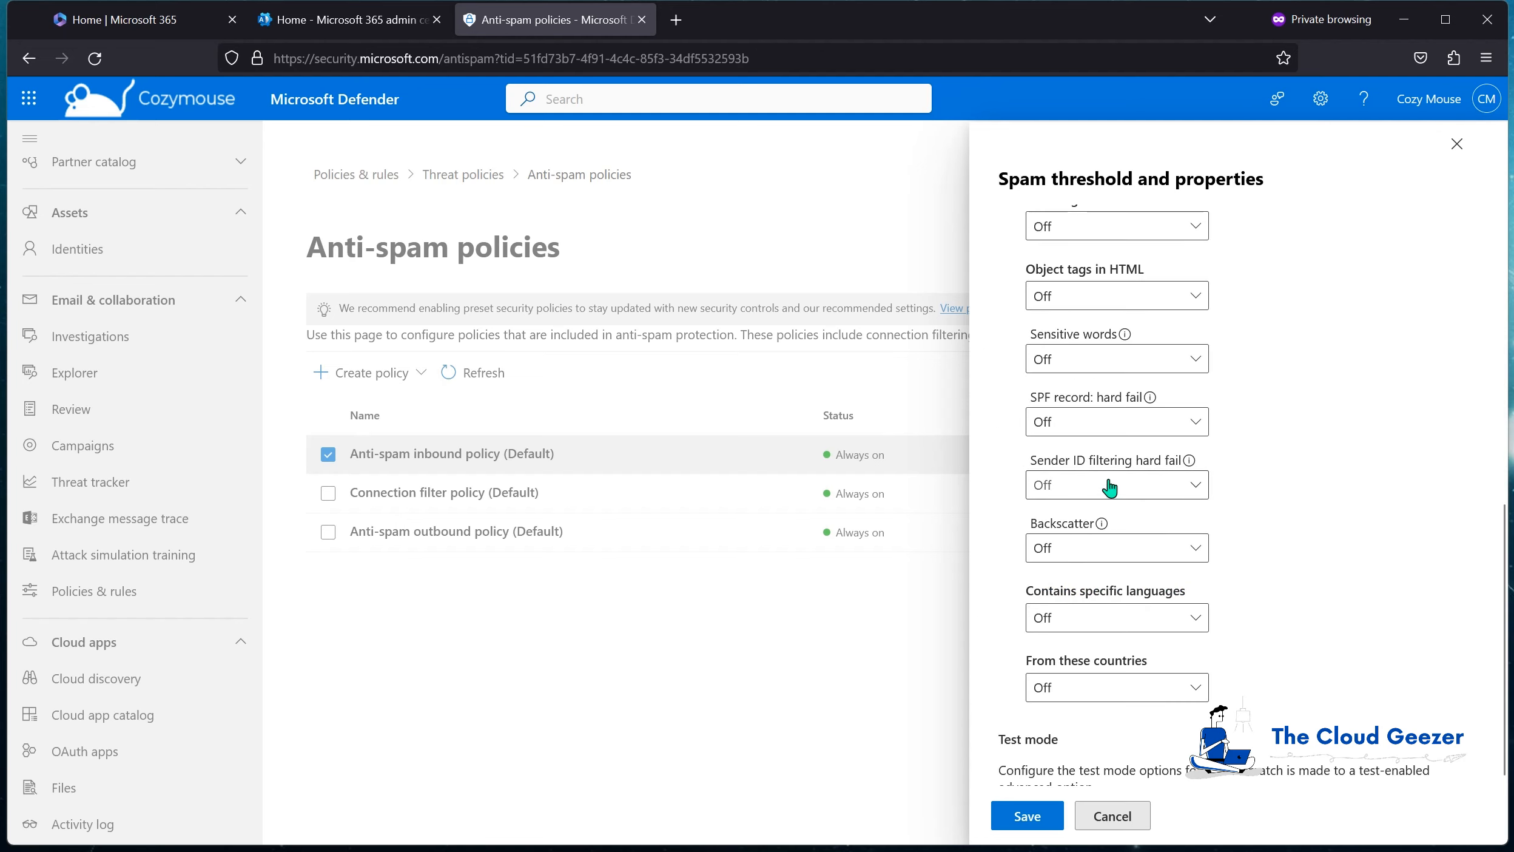
{"action": "scroll", "coordinate": [1110, 487], "scroll_direction": "up", "scroll_amount": 10}
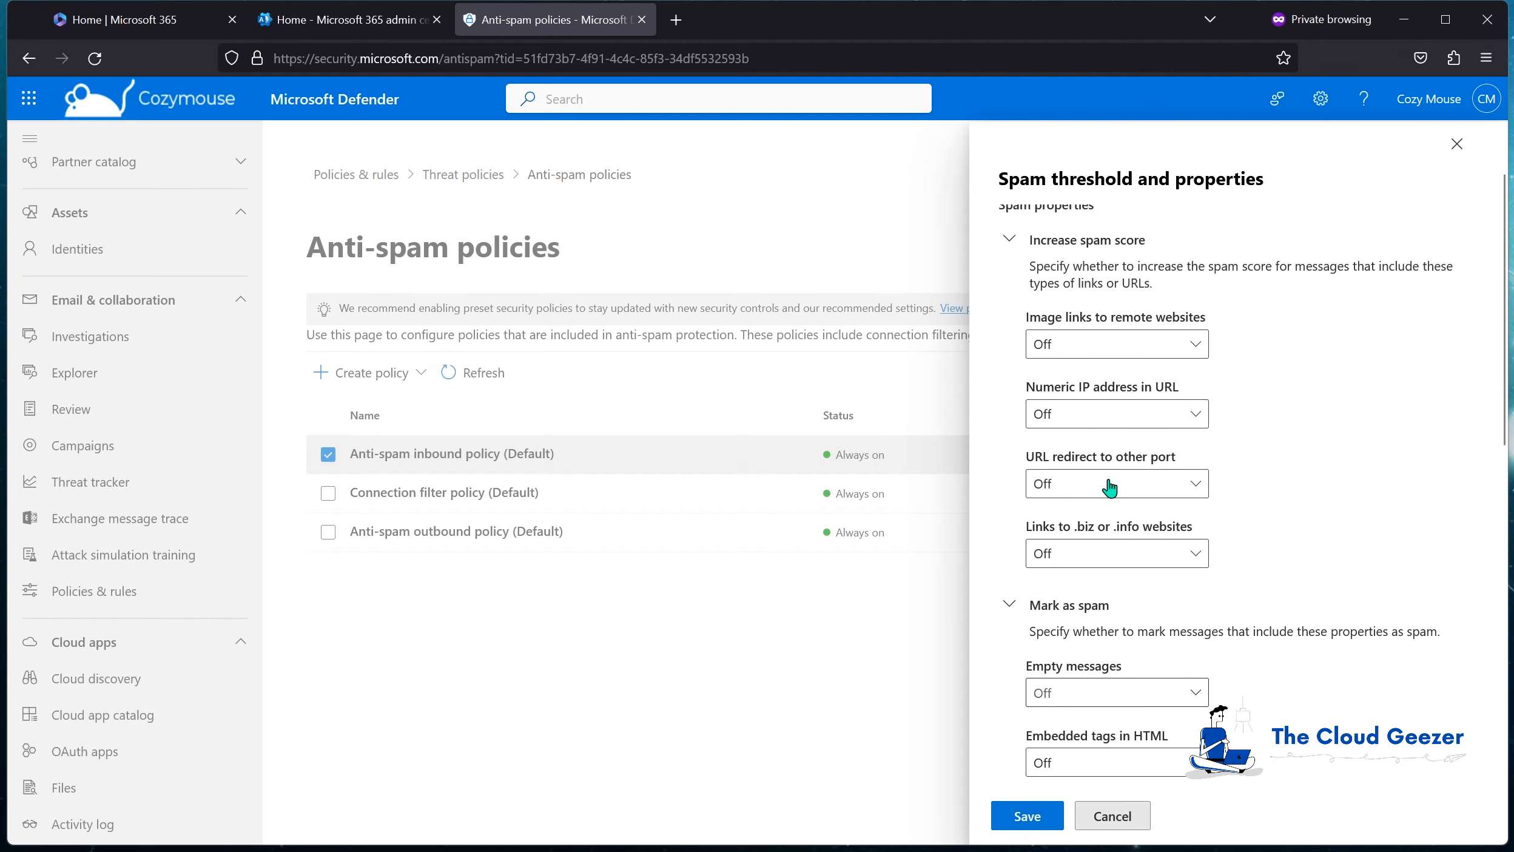
{"action": "scroll", "coordinate": [1110, 487], "scroll_direction": "up", "scroll_amount": 2}
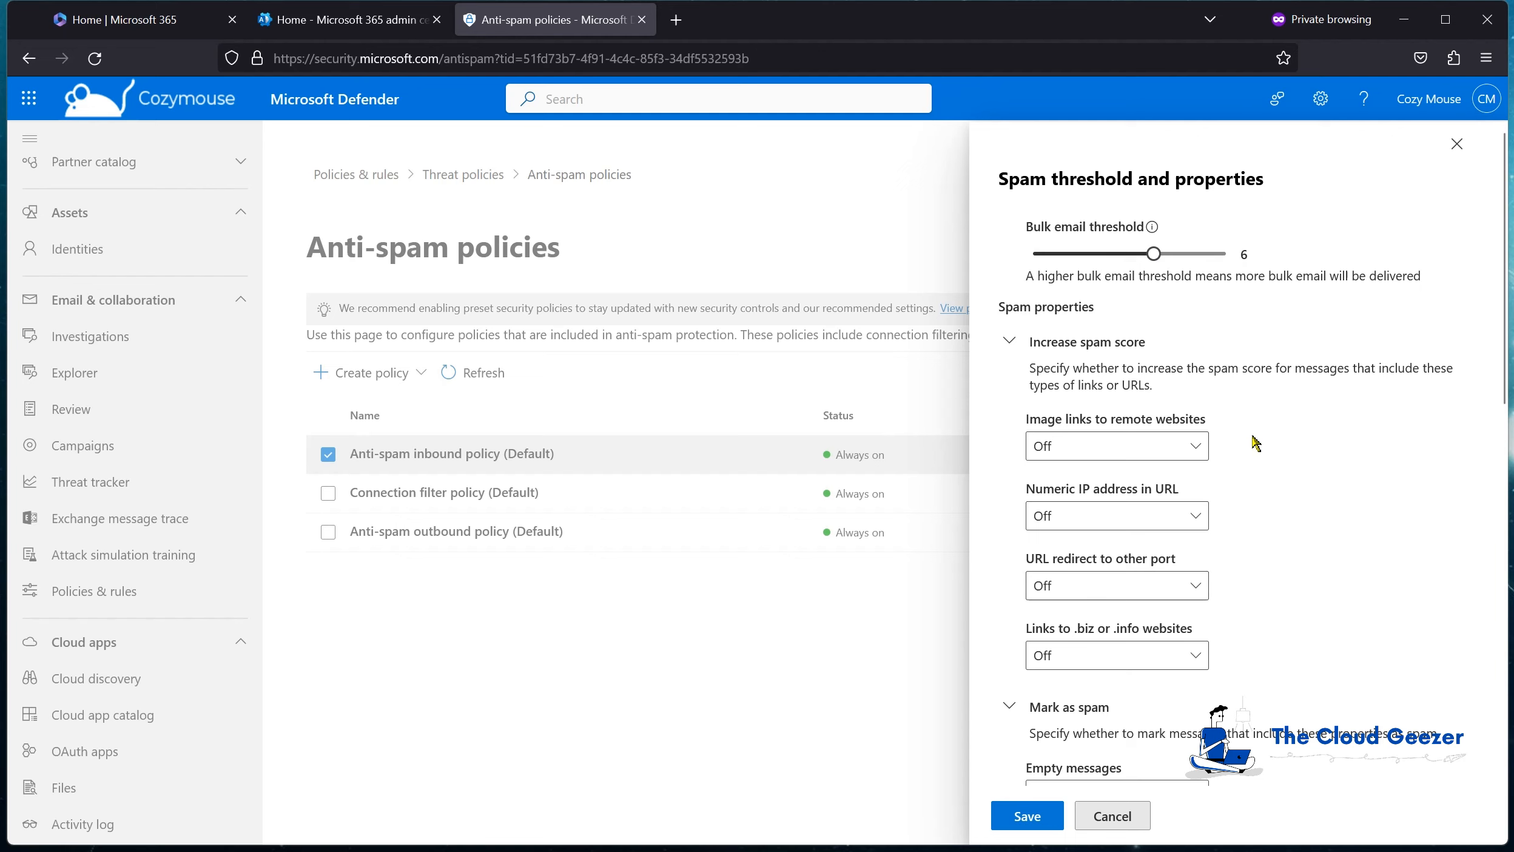
{"action": "scroll", "coordinate": [1254, 442], "scroll_direction": "down", "scroll_amount": 1}
{"action": "left_click", "coordinate": [1458, 144]}
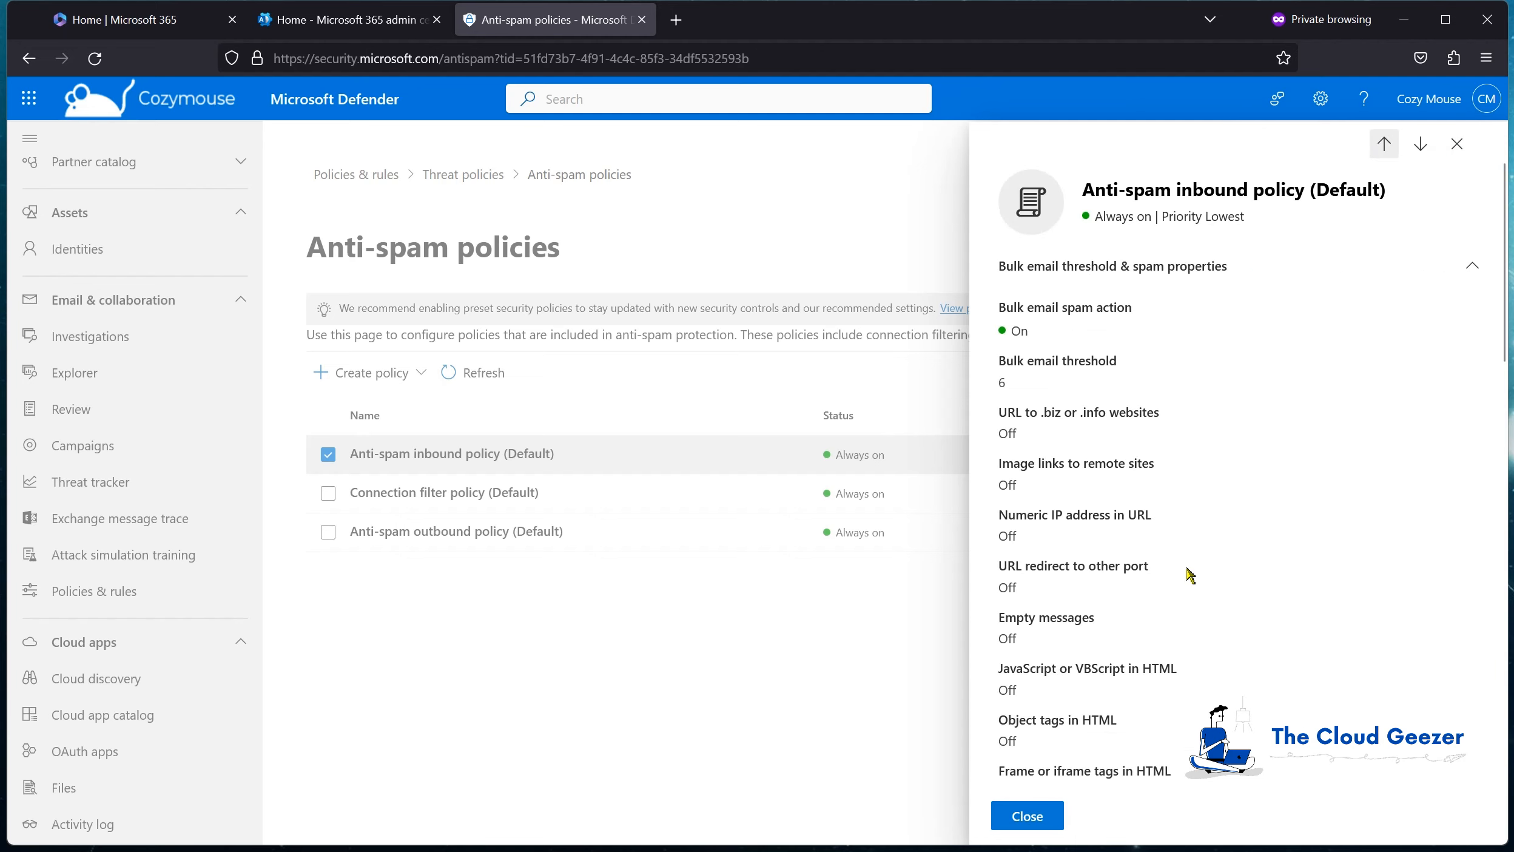
Edit the inbound policy's actions to retain spam in quarantine for 30 days, and save.
{"action": "scroll", "coordinate": [1189, 574], "scroll_direction": "down", "scroll_amount": 12}
{"action": "scroll", "coordinate": [1190, 574], "scroll_direction": "down", "scroll_amount": 4}
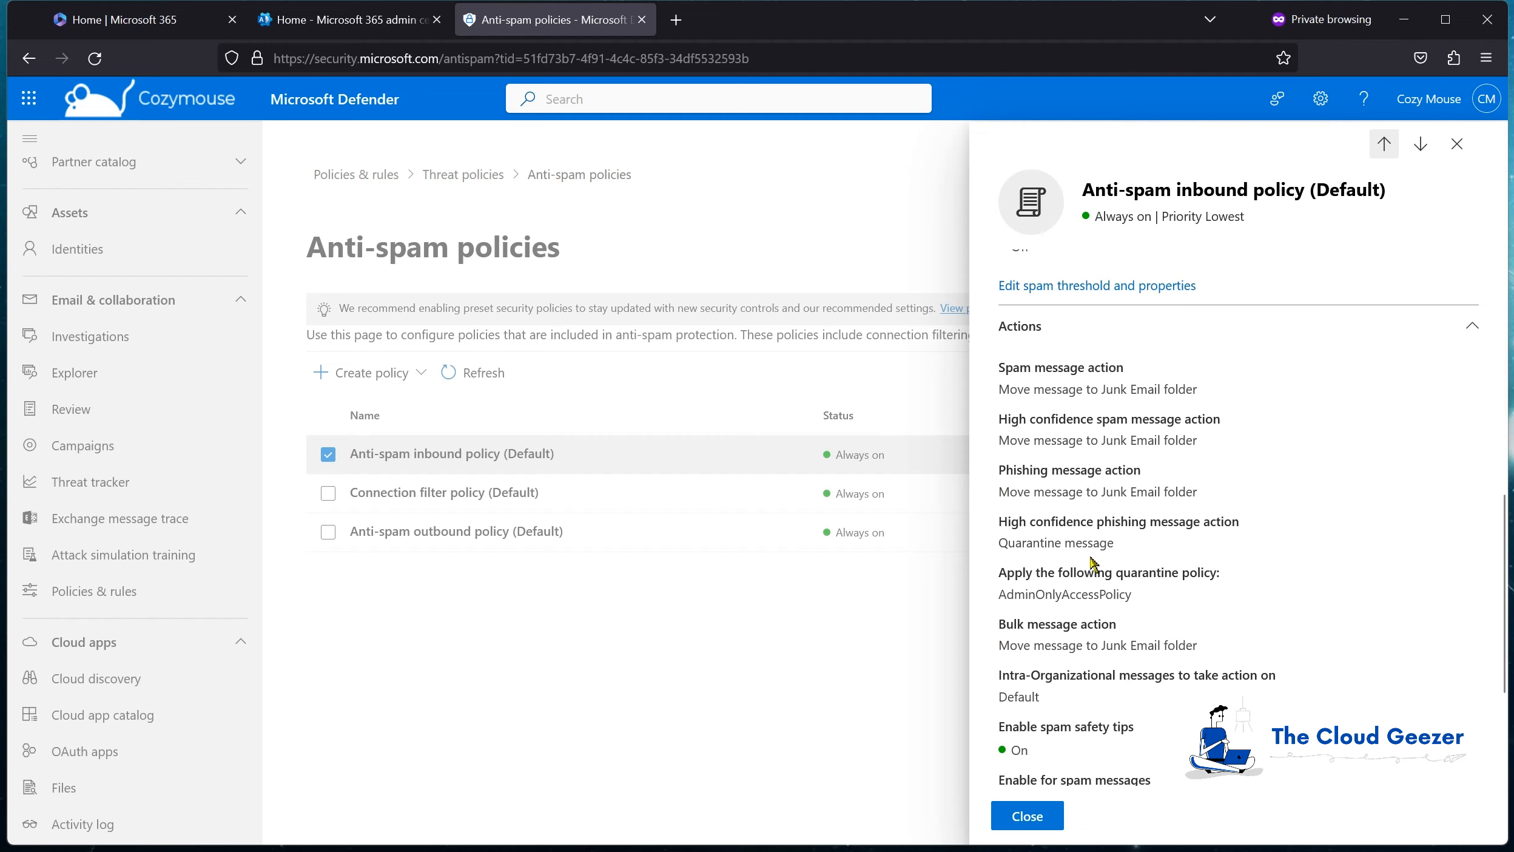
{"action": "scroll", "coordinate": [1091, 565], "scroll_direction": "down", "scroll_amount": 5}
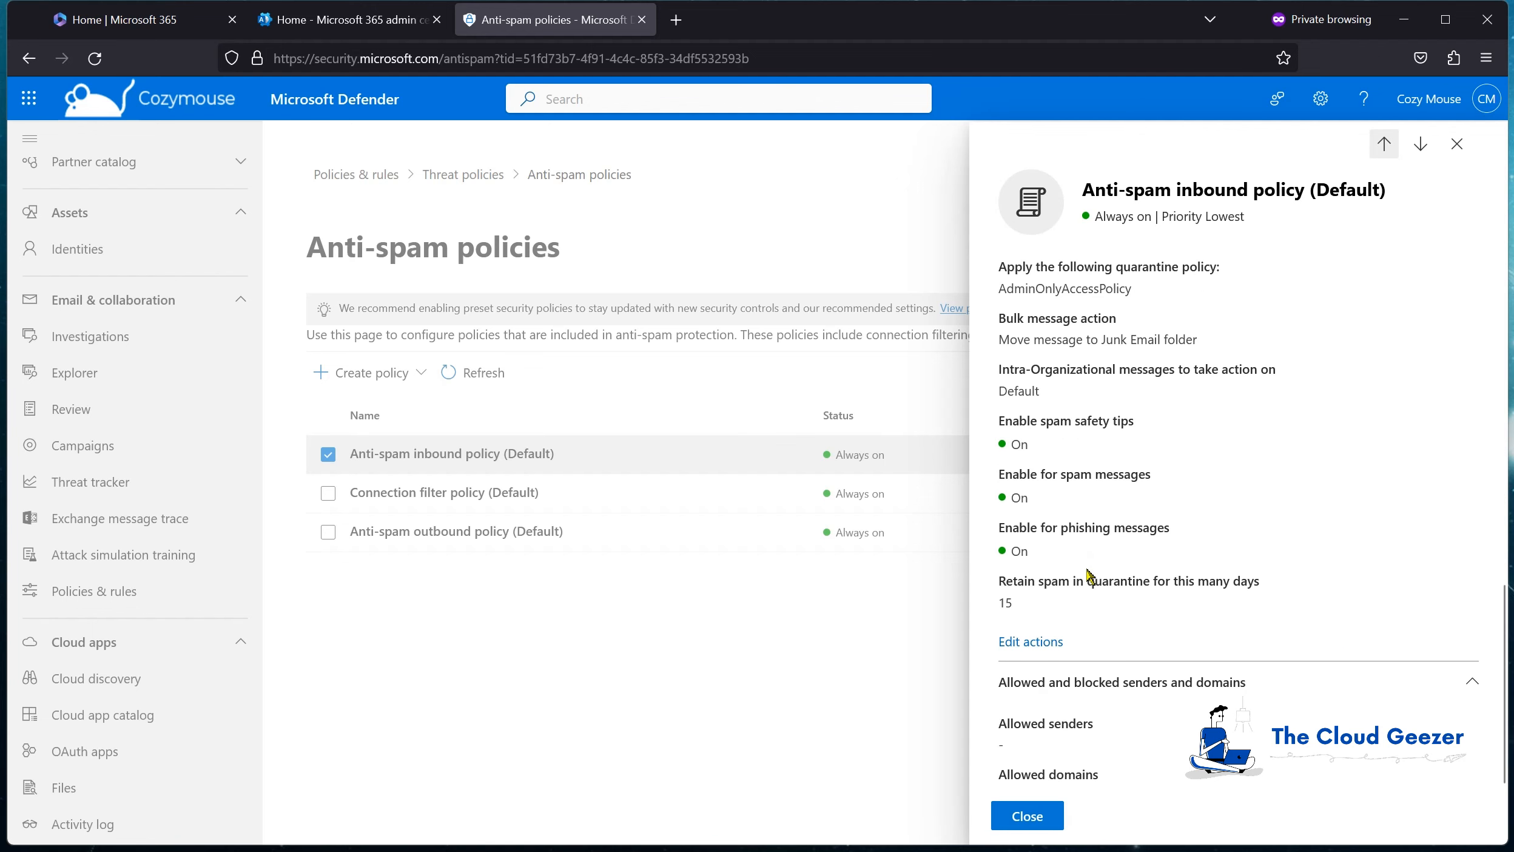
{"action": "left_click", "coordinate": [1049, 644]}
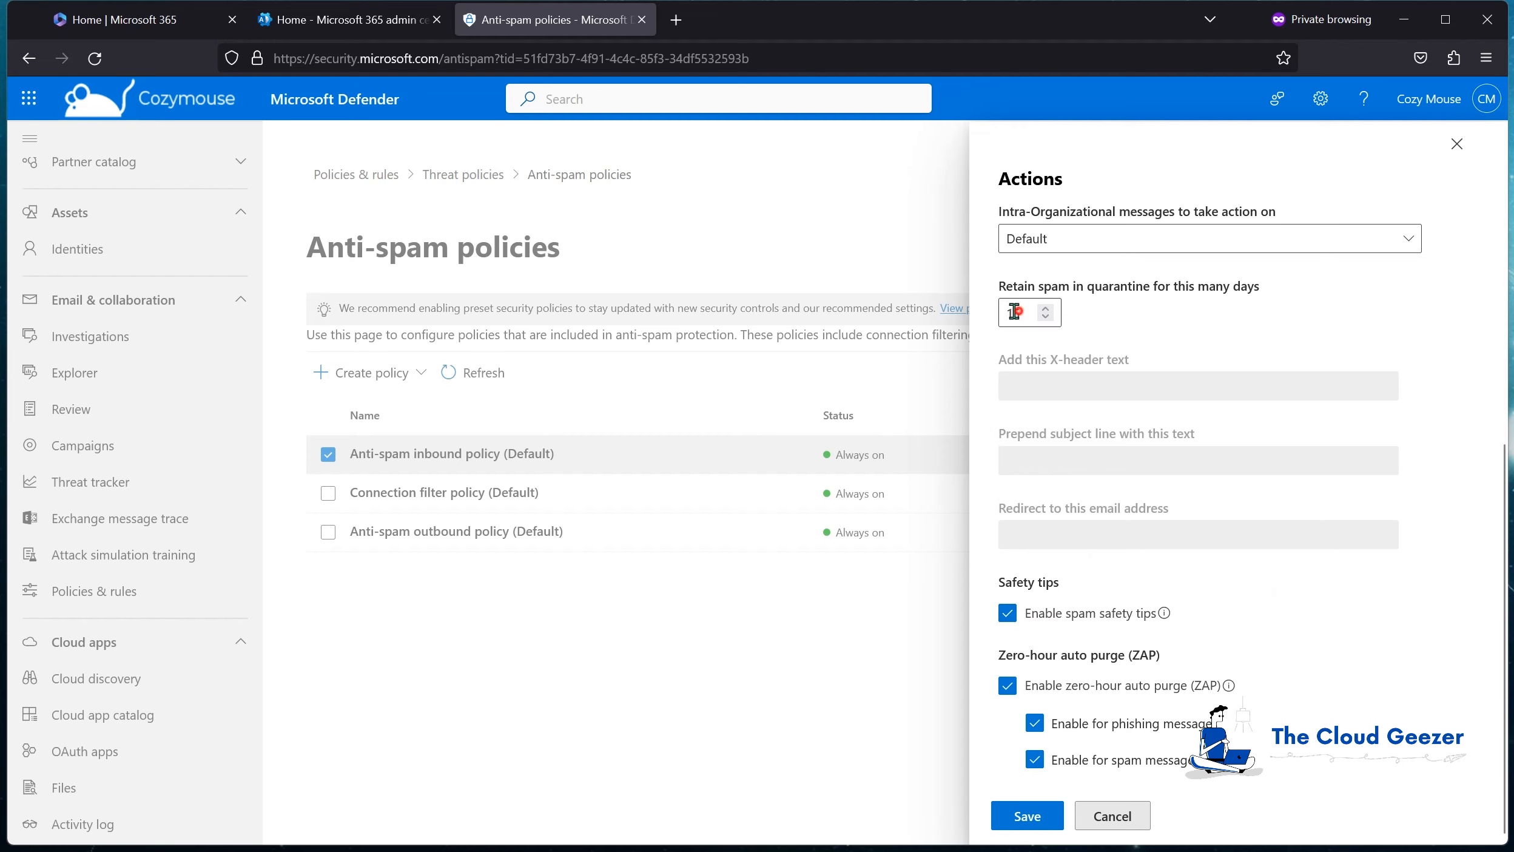
{"action": "left_click", "coordinate": [1014, 312]}
{"action": "key", "text": "BackSpace"}
{"action": "key", "text": "BackSpace"}
{"action": "type", "text": "3"}
{"action": "left_click", "coordinate": [1028, 816]}
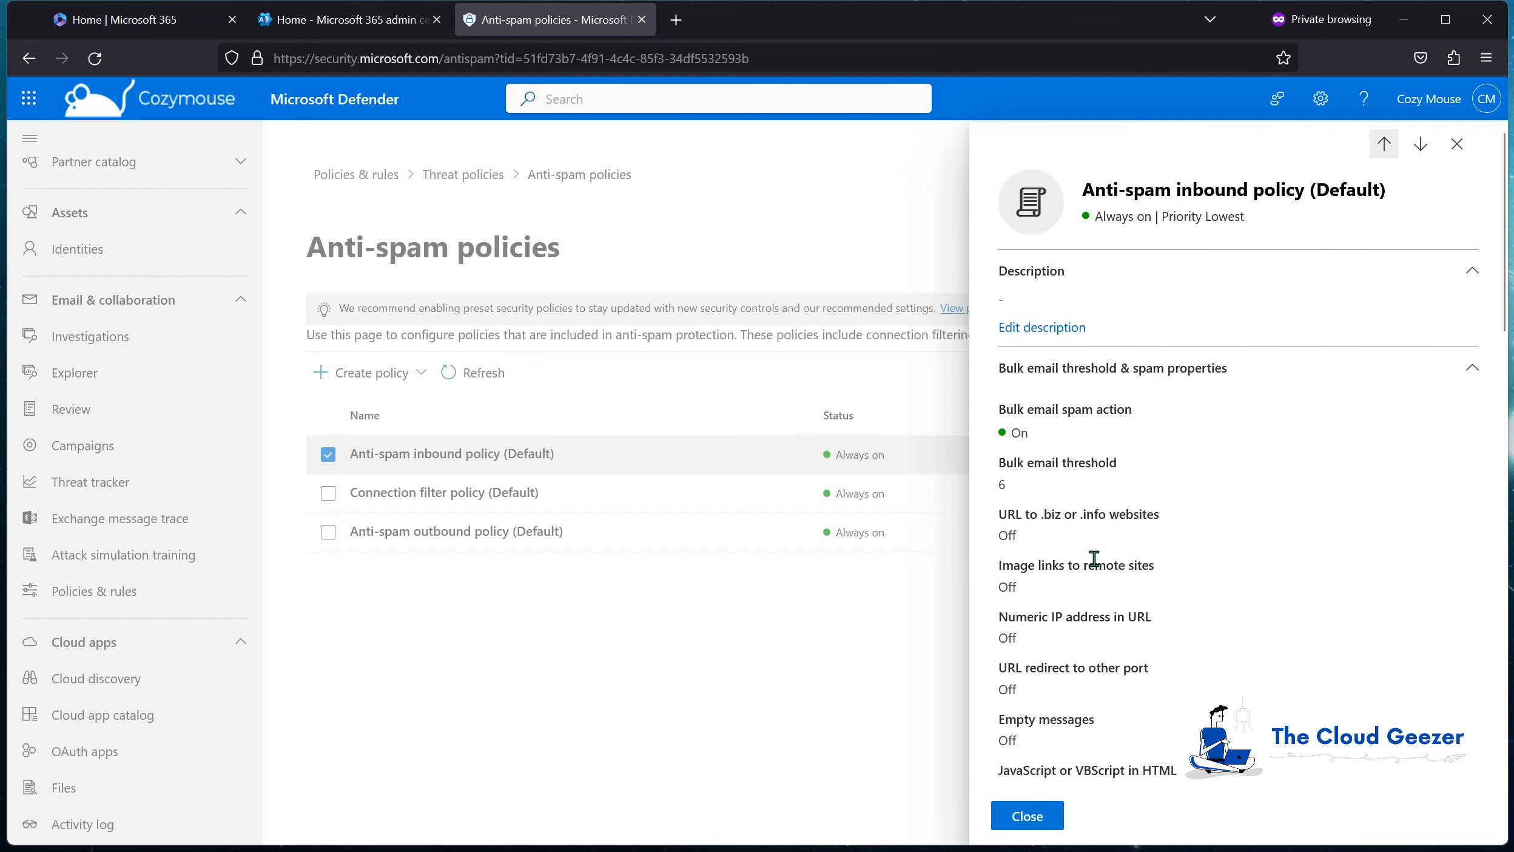
In the inbound policy's actions, set high confidence spam to "Quarantine message" with the DefaultFullAccessWithNotificationPolicy quarantine policy.
{"action": "scroll", "coordinate": [1094, 559], "scroll_direction": "down", "scroll_amount": 12}
{"action": "scroll", "coordinate": [1096, 564], "scroll_direction": "down", "scroll_amount": 5}
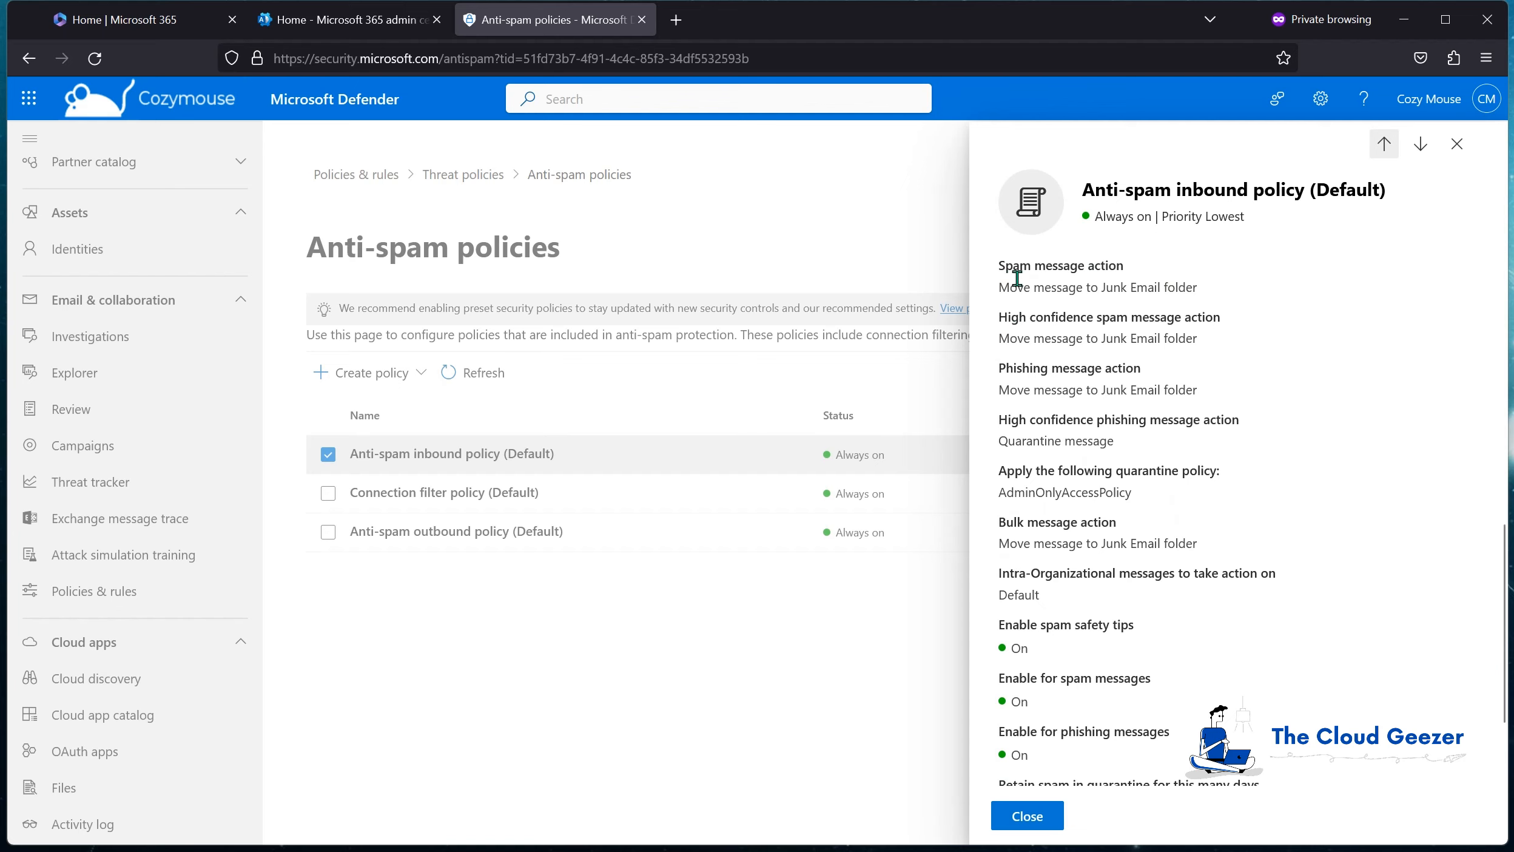
{"action": "scroll", "coordinate": [1172, 600], "scroll_direction": "down", "scroll_amount": 3}
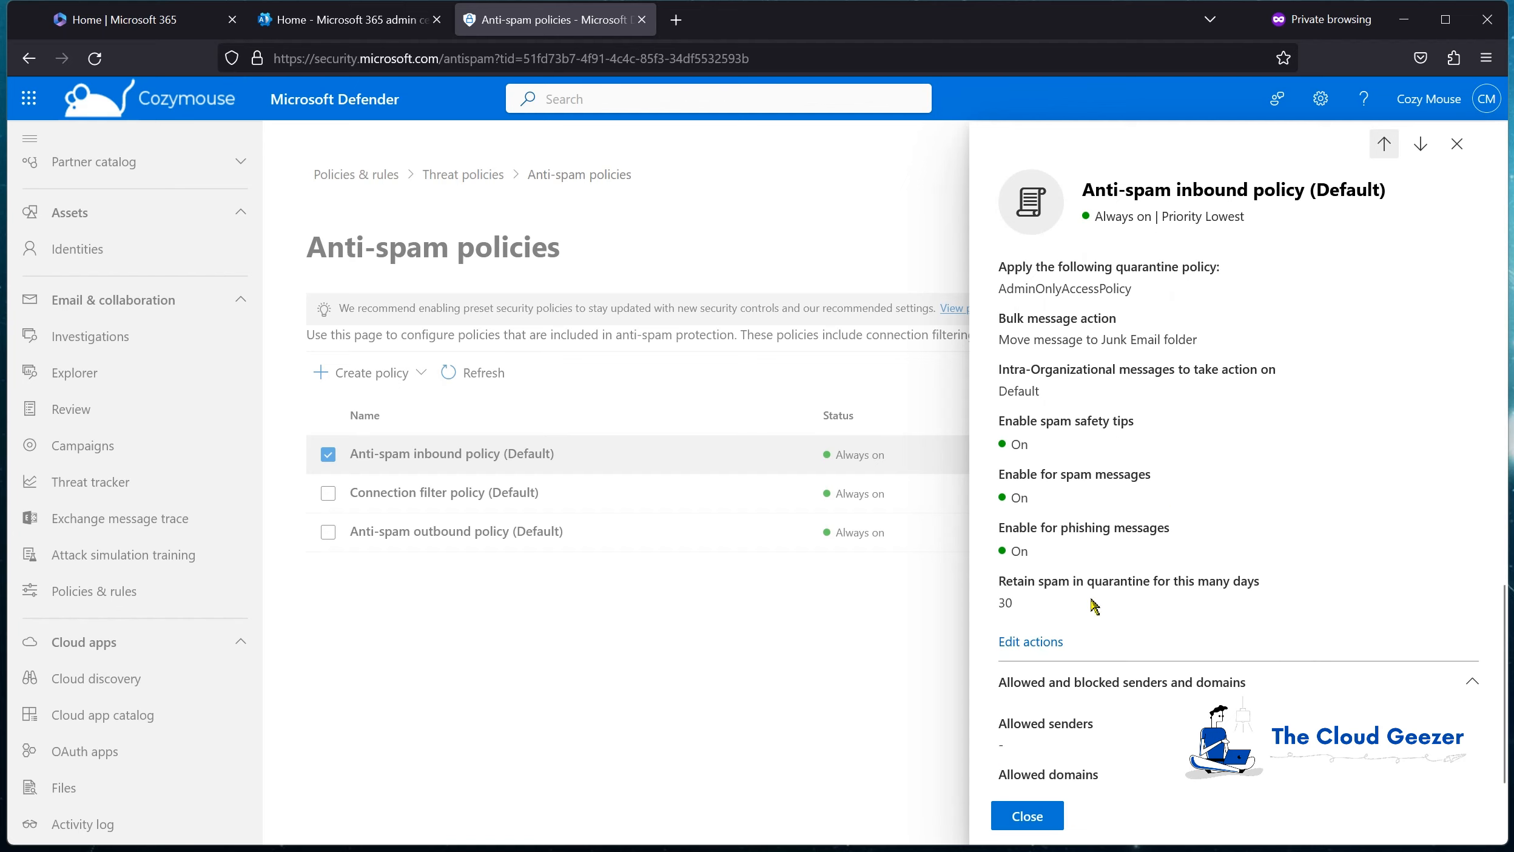
{"action": "left_click", "coordinate": [1055, 645]}
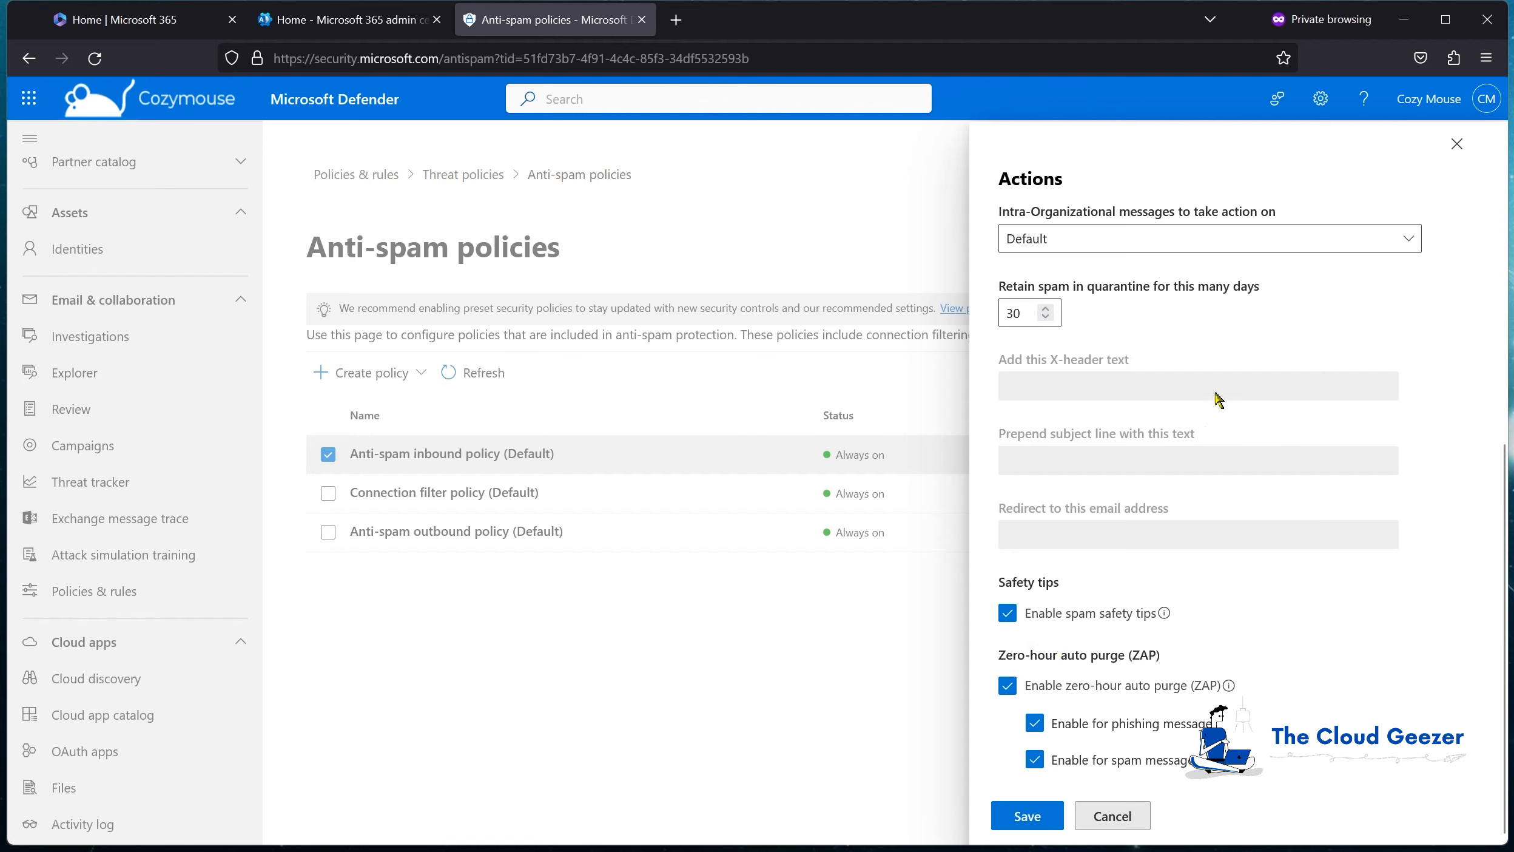
{"action": "scroll", "coordinate": [1019, 427], "scroll_direction": "up", "scroll_amount": 8}
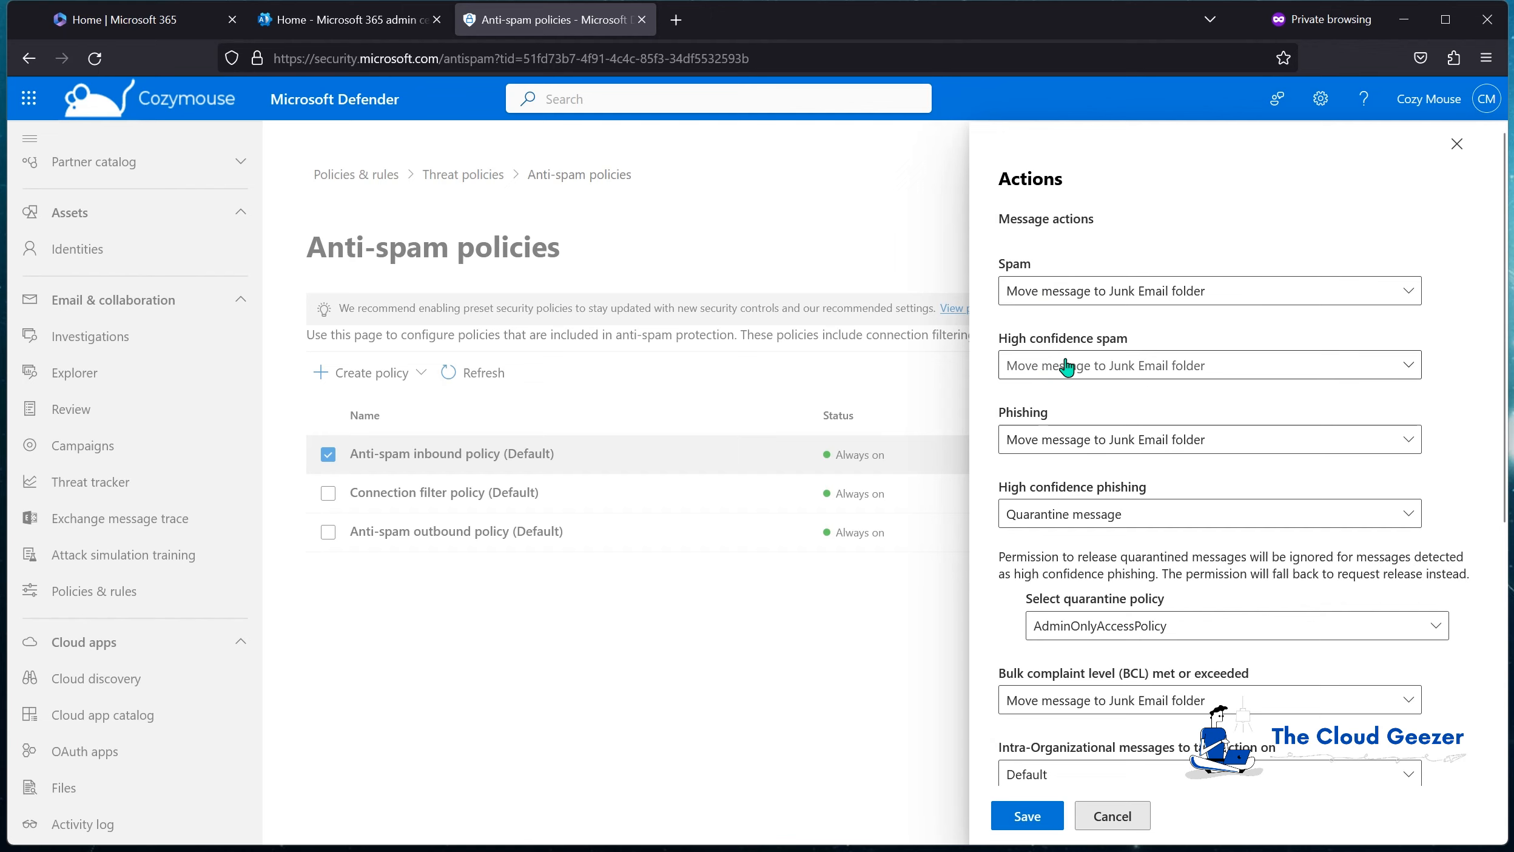
{"action": "left_click", "coordinate": [1119, 369]}
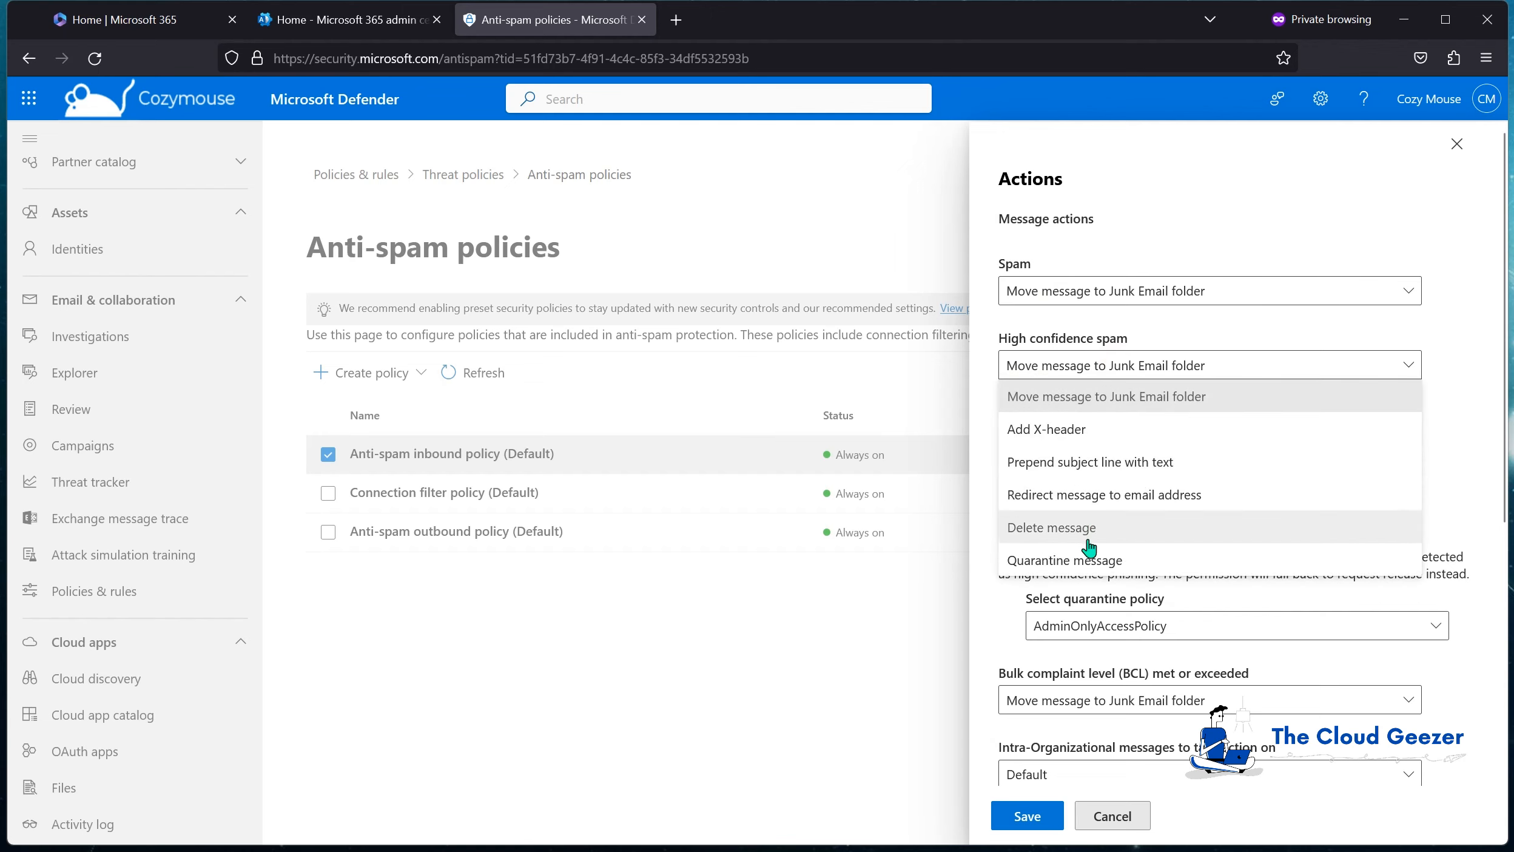
{"action": "left_click", "coordinate": [1094, 561]}
{"action": "left_click", "coordinate": [1110, 443]}
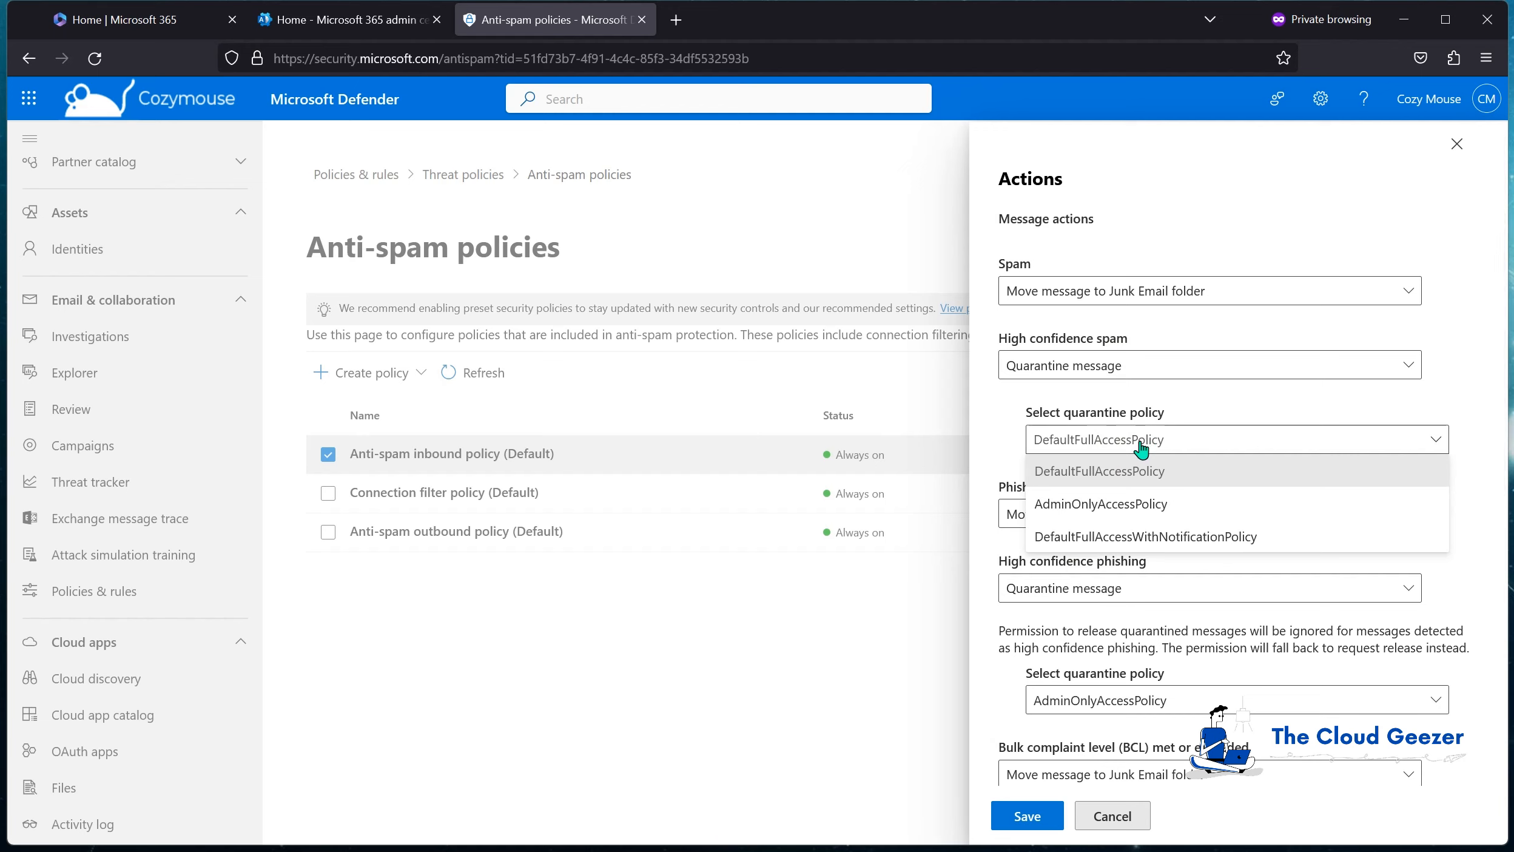
{"action": "left_click", "coordinate": [1200, 545]}
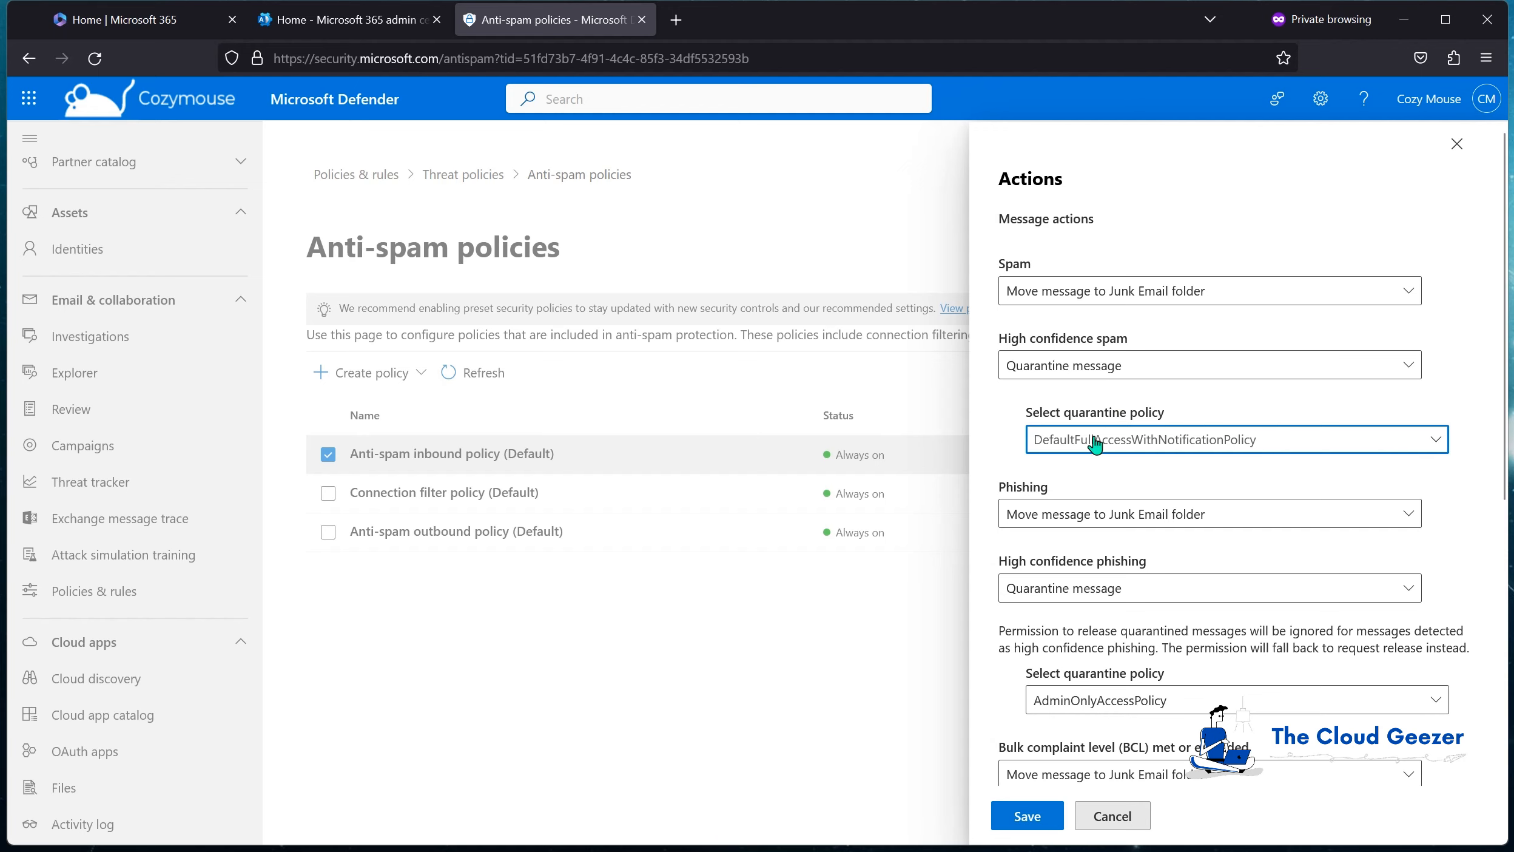
Set the phishing action to "Quarantine message" with the DefaultFullAccessWithNotificationPolicy quarantine policy.
{"action": "scroll", "coordinate": [1217, 466], "scroll_direction": "down", "scroll_amount": 2}
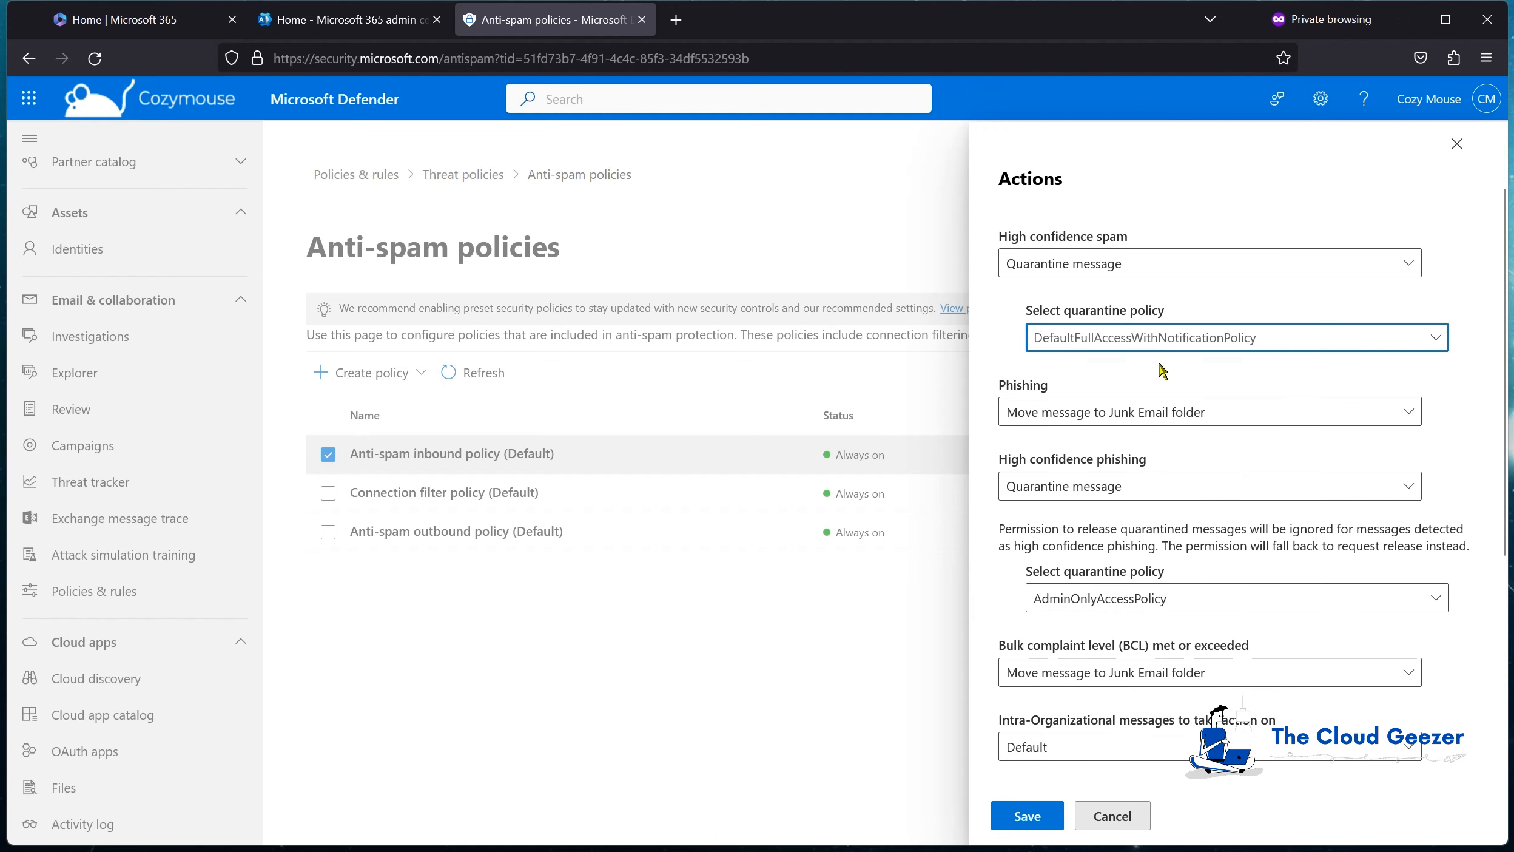
{"action": "left_click", "coordinate": [1081, 418]}
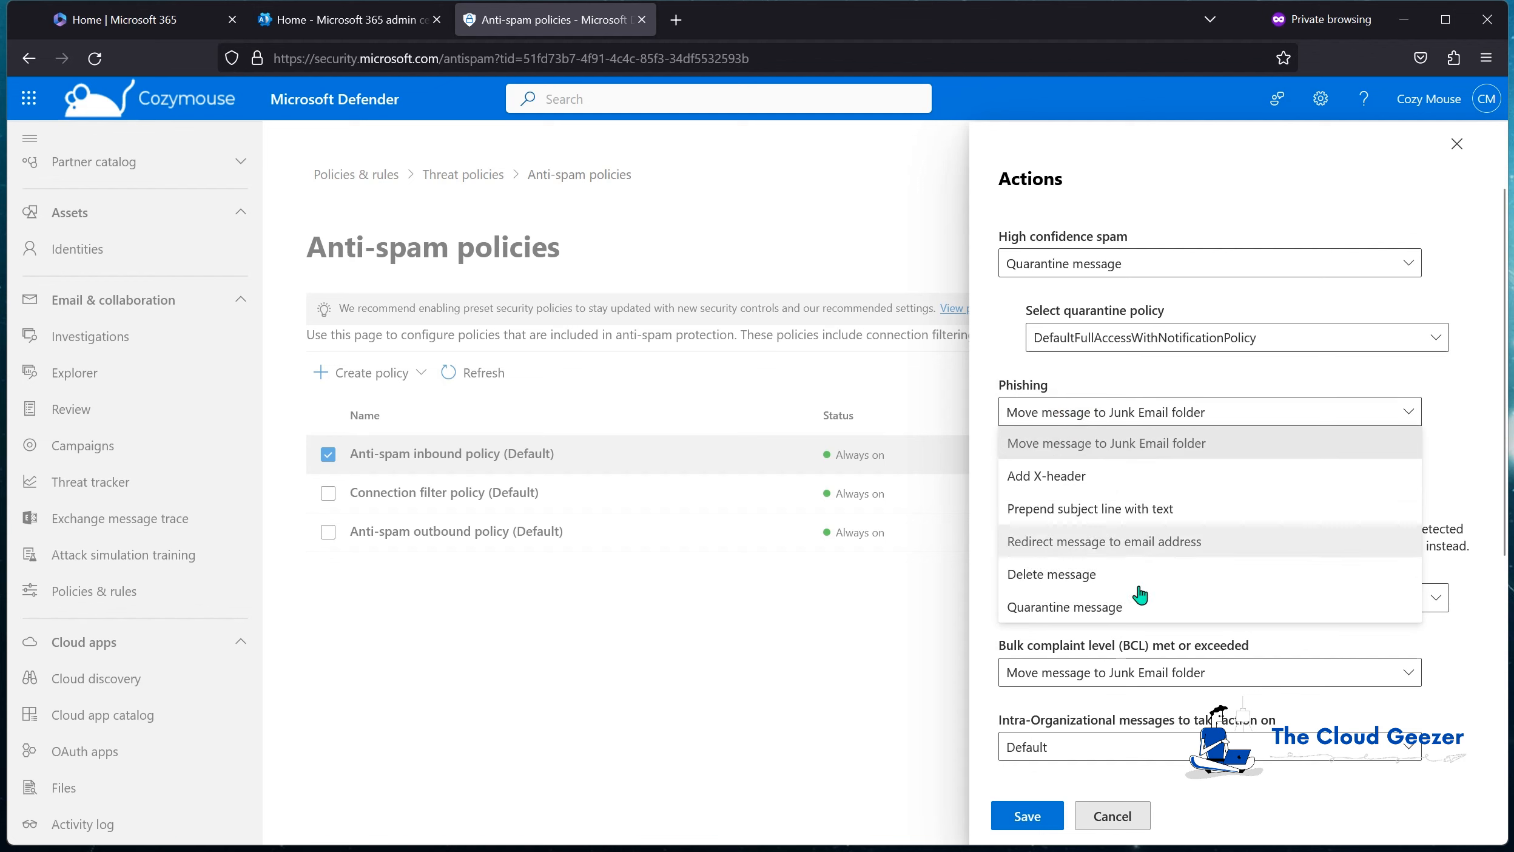
{"action": "left_click", "coordinate": [1089, 606]}
{"action": "left_click", "coordinate": [1062, 493]}
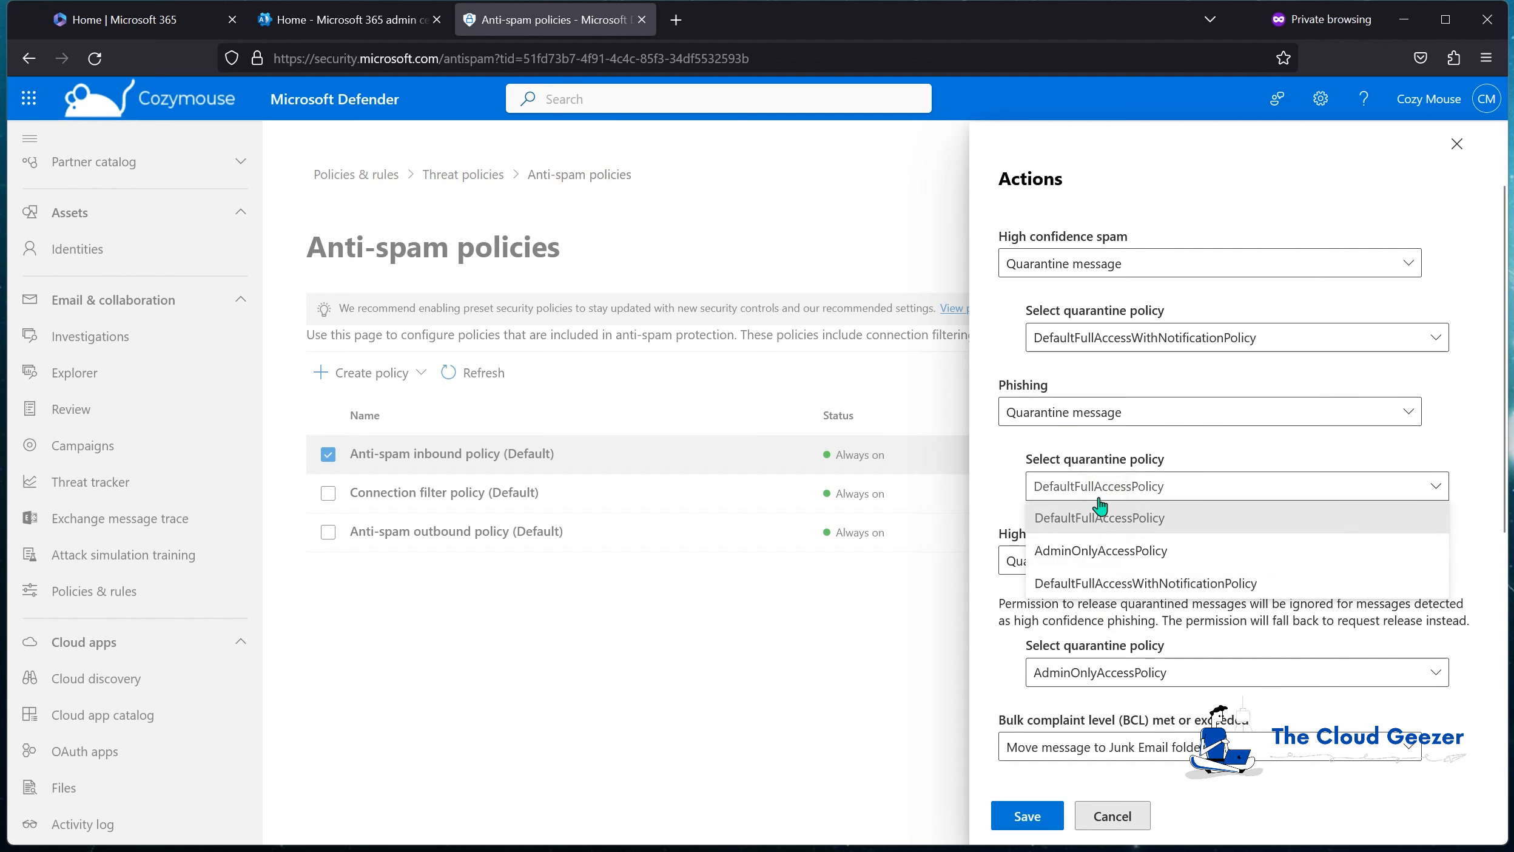
{"action": "left_click", "coordinate": [1104, 587]}
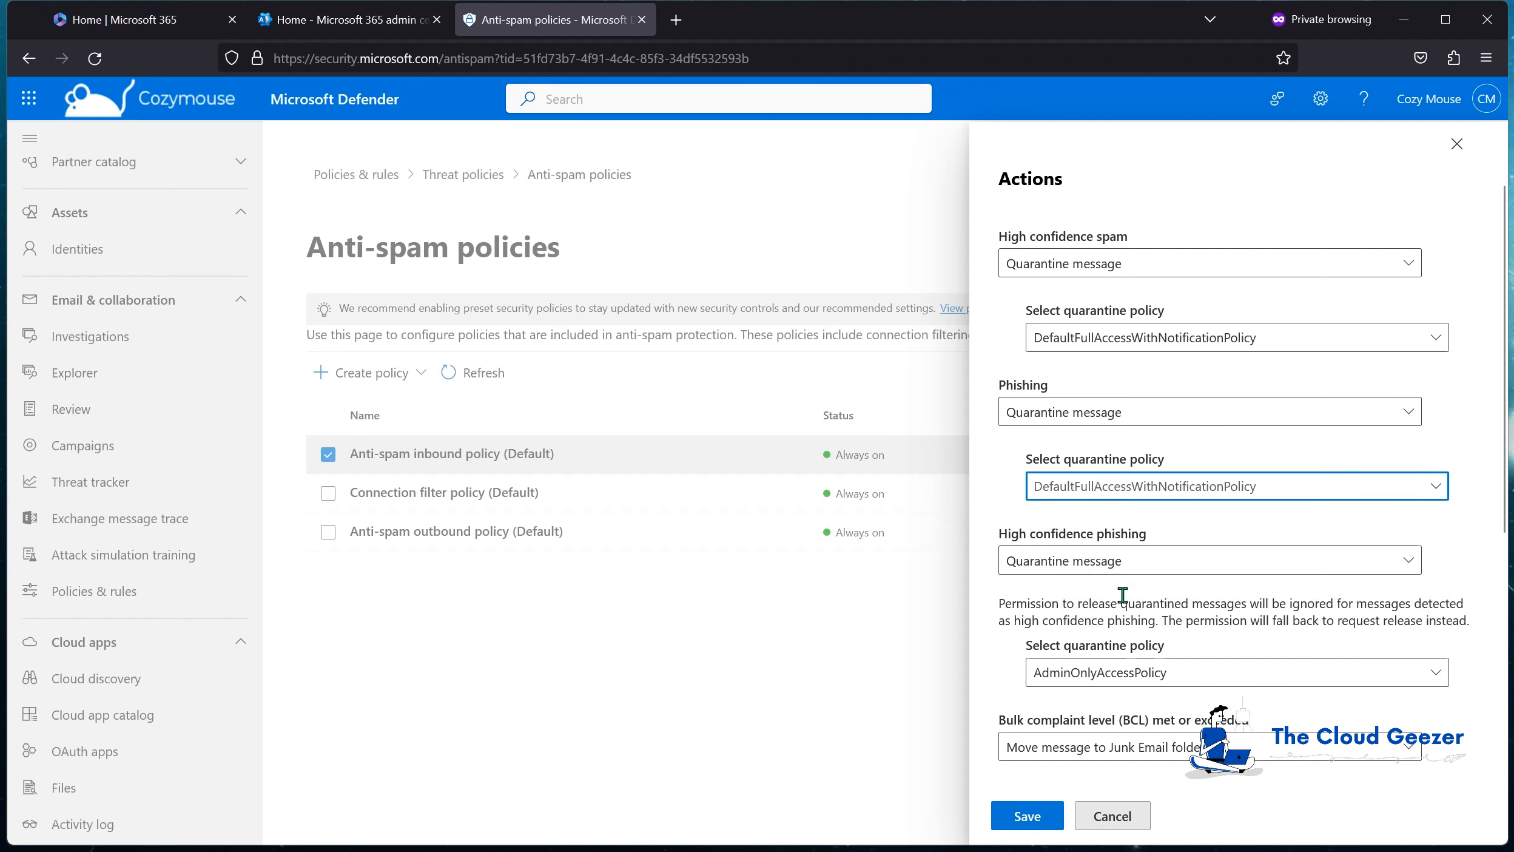
Set the bulk complaint level action to "Quarantine message" with DefaultFullAccessWithNotificationPolicy, then save and close the inbound policy.
{"action": "scroll", "coordinate": [1122, 592], "scroll_direction": "down", "scroll_amount": 2}
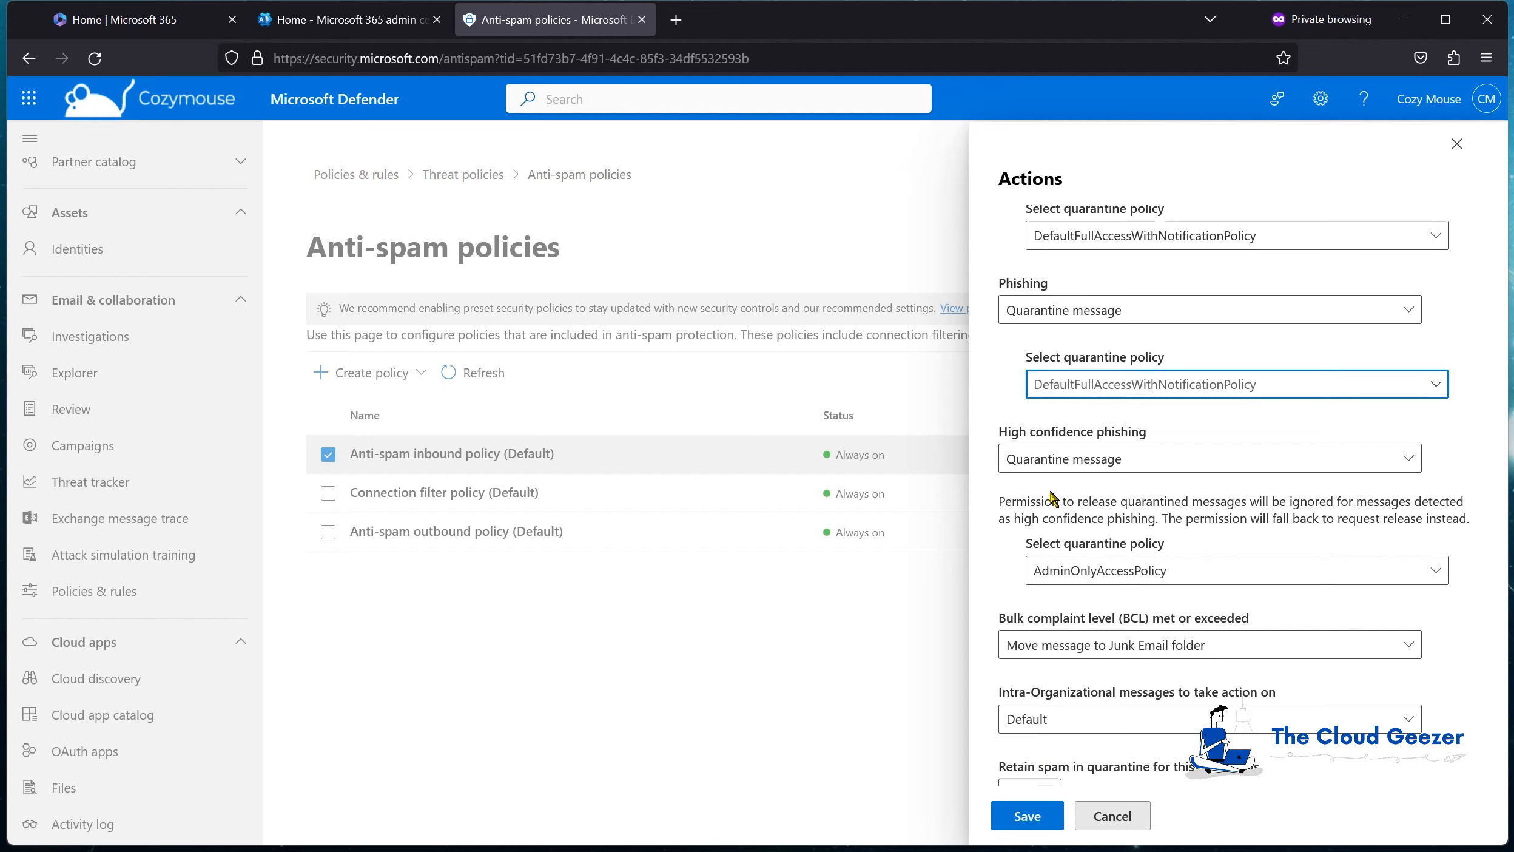
{"action": "scroll", "coordinate": [1076, 506], "scroll_direction": "down", "scroll_amount": 3}
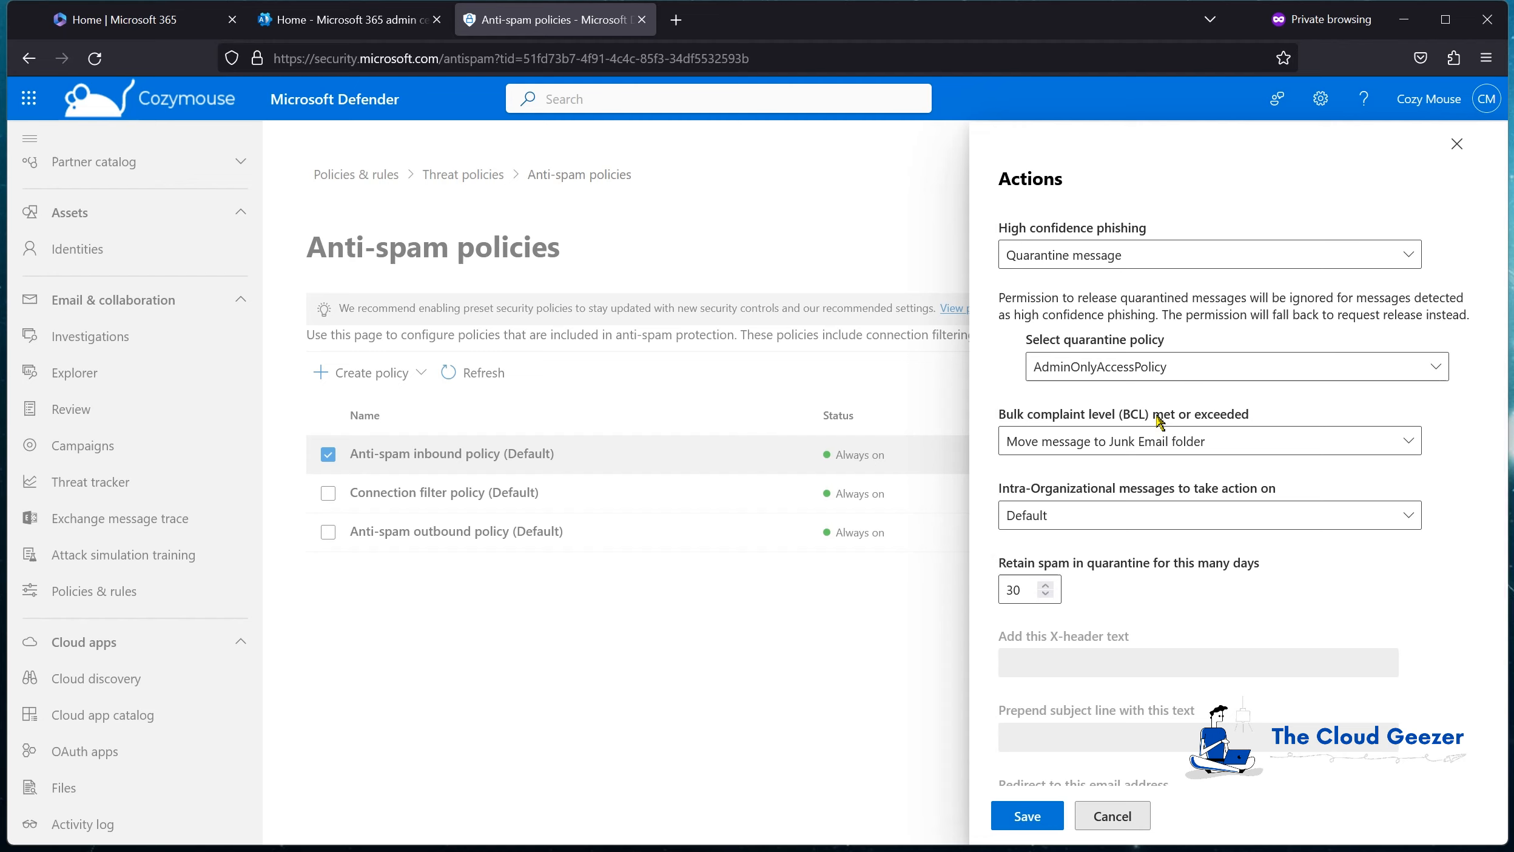
{"action": "left_click", "coordinate": [1086, 440]}
{"action": "left_click", "coordinate": [1101, 636]}
{"action": "left_click", "coordinate": [1077, 516]}
{"action": "left_click", "coordinate": [1151, 612]}
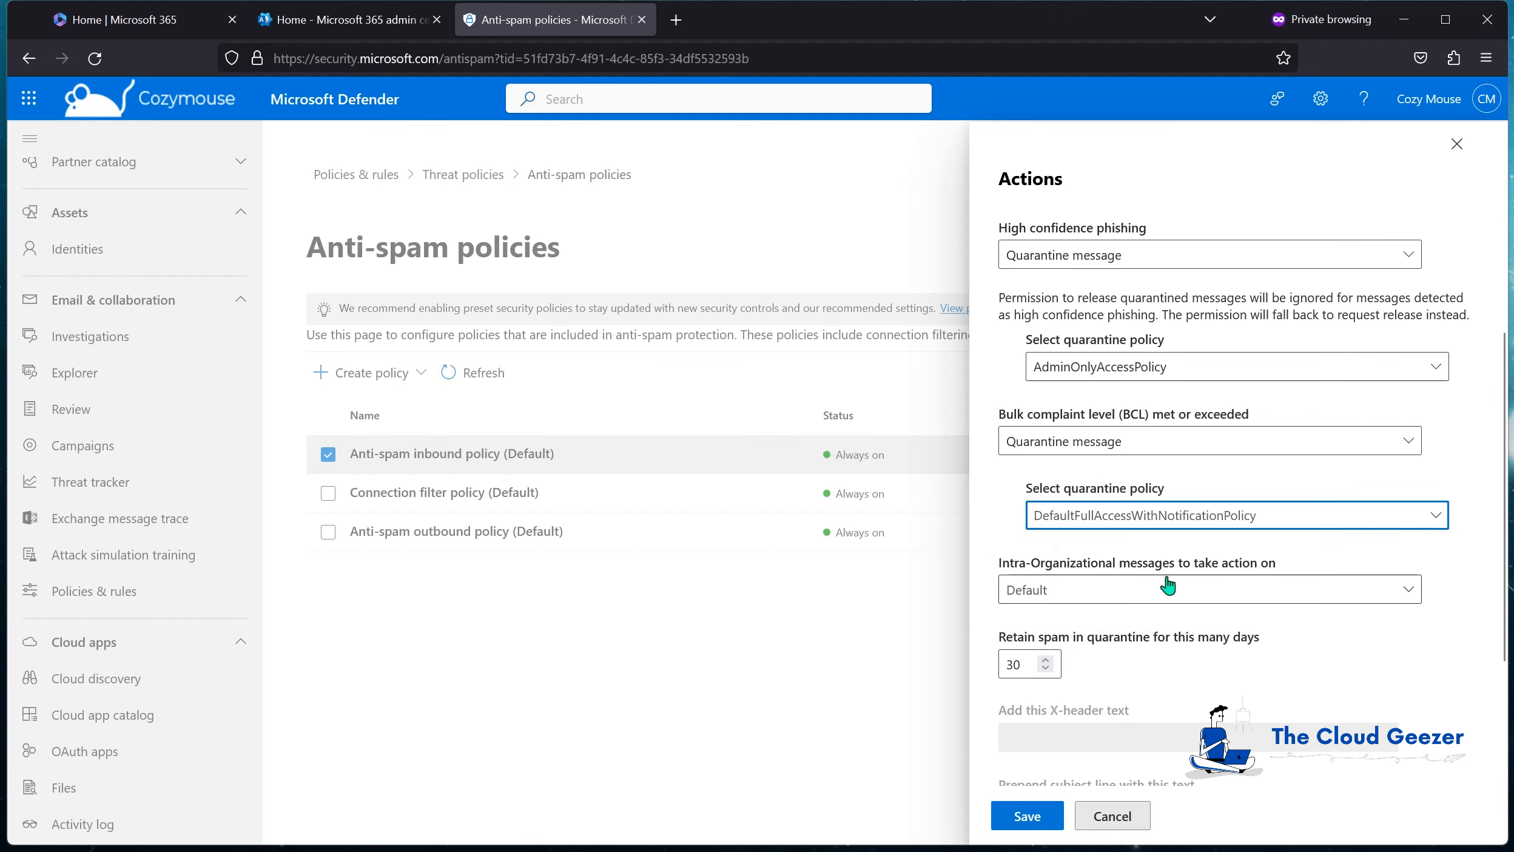
{"action": "scroll", "coordinate": [1166, 636], "scroll_direction": "down", "scroll_amount": 2}
{"action": "left_click", "coordinate": [1039, 816]}
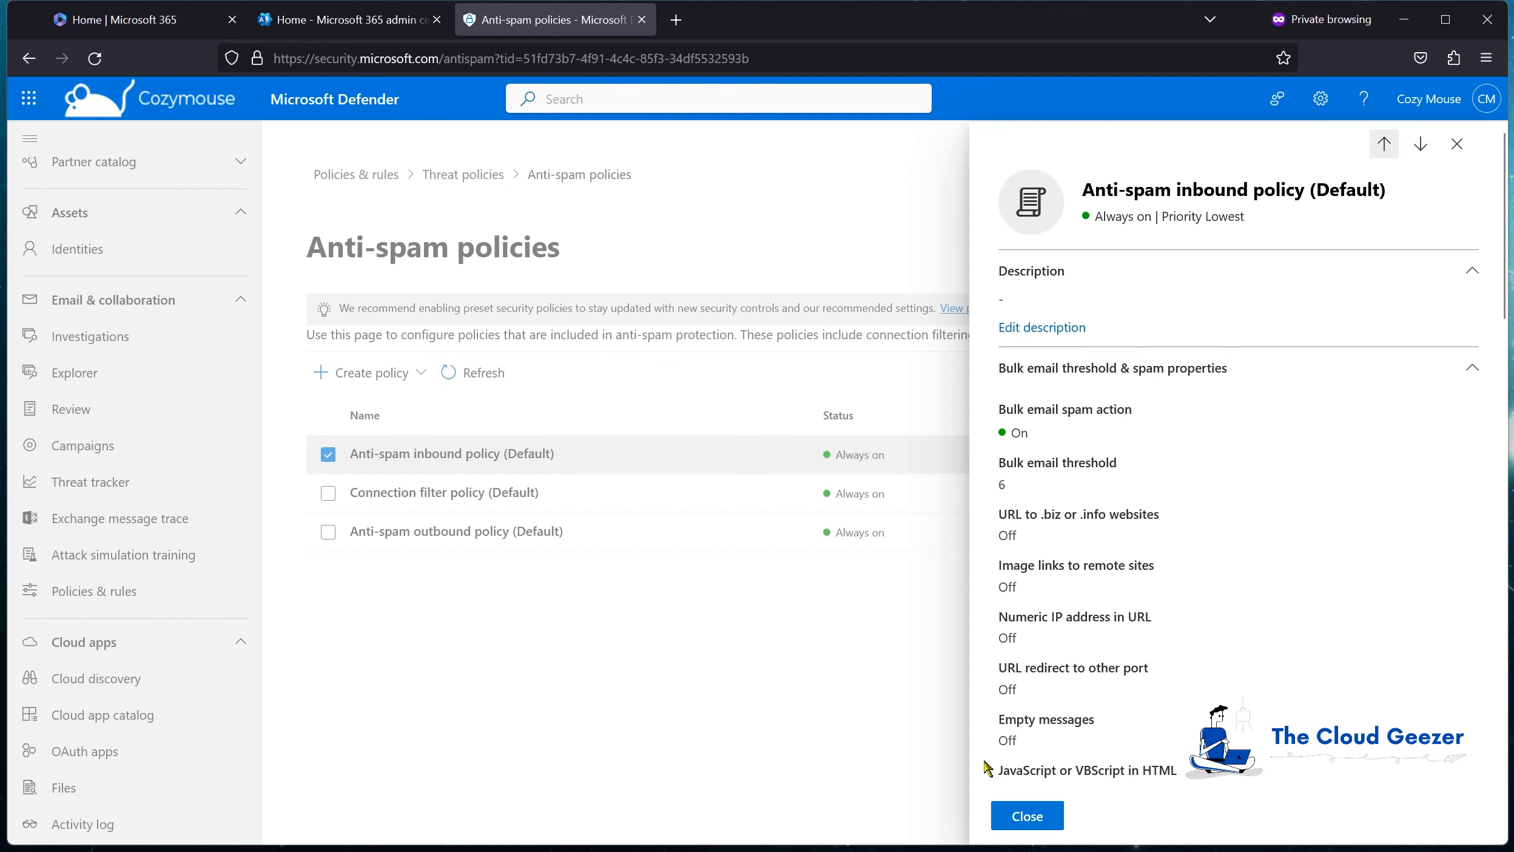
{"action": "left_click", "coordinate": [1019, 816]}
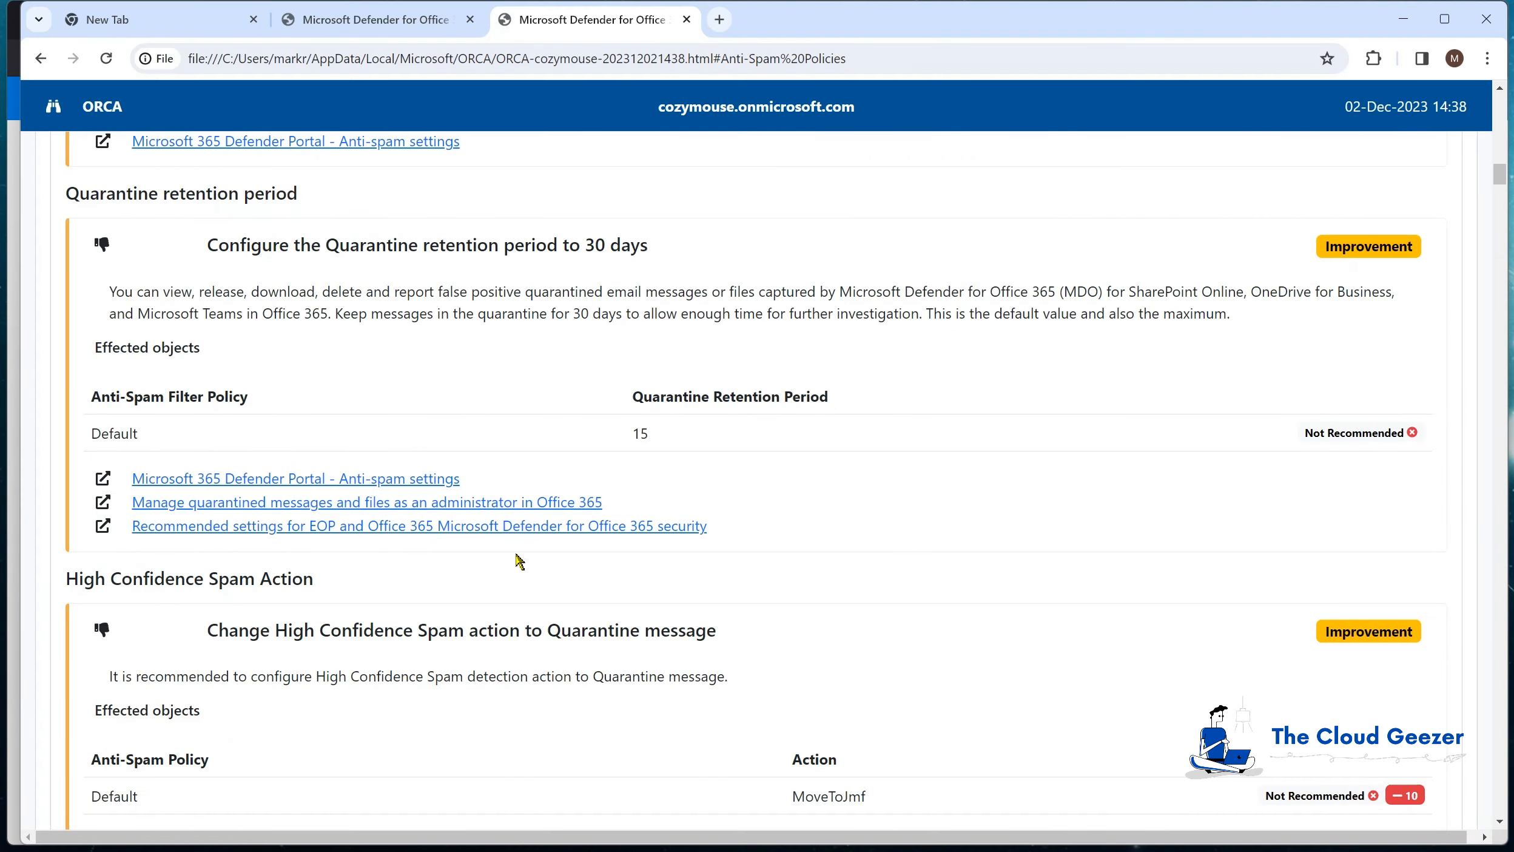
In the ORCA report, review the quarantine and high confidence spam recommendations, then go to the DKIM area.
{"action": "scroll", "coordinate": [520, 561], "scroll_direction": "down", "scroll_amount": 3}
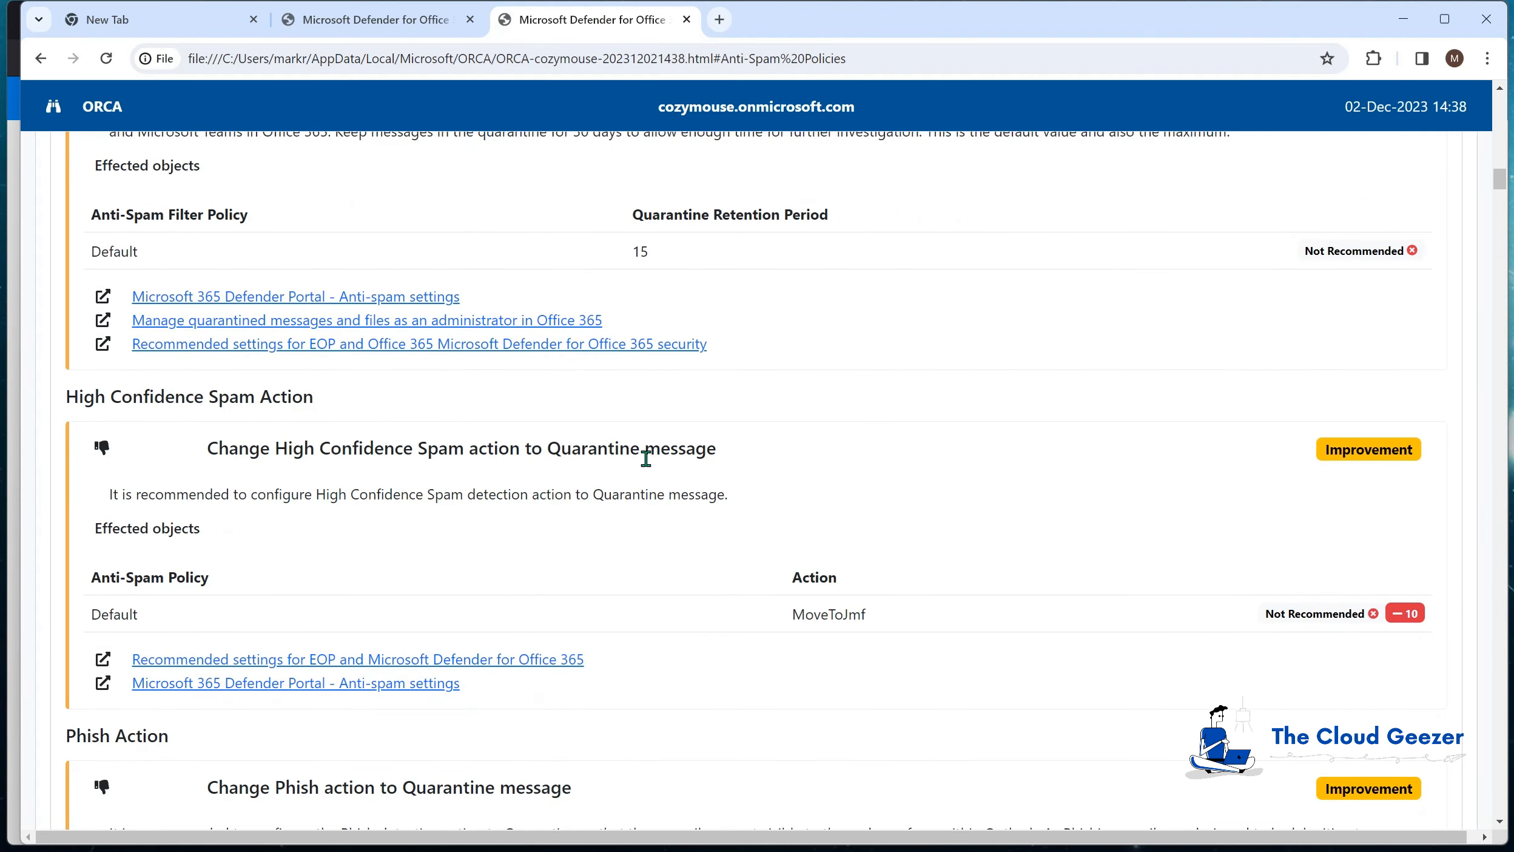
{"action": "scroll", "coordinate": [672, 519], "scroll_direction": "down", "scroll_amount": 1}
{"action": "scroll", "coordinate": [672, 519], "scroll_direction": "up", "scroll_amount": 2}
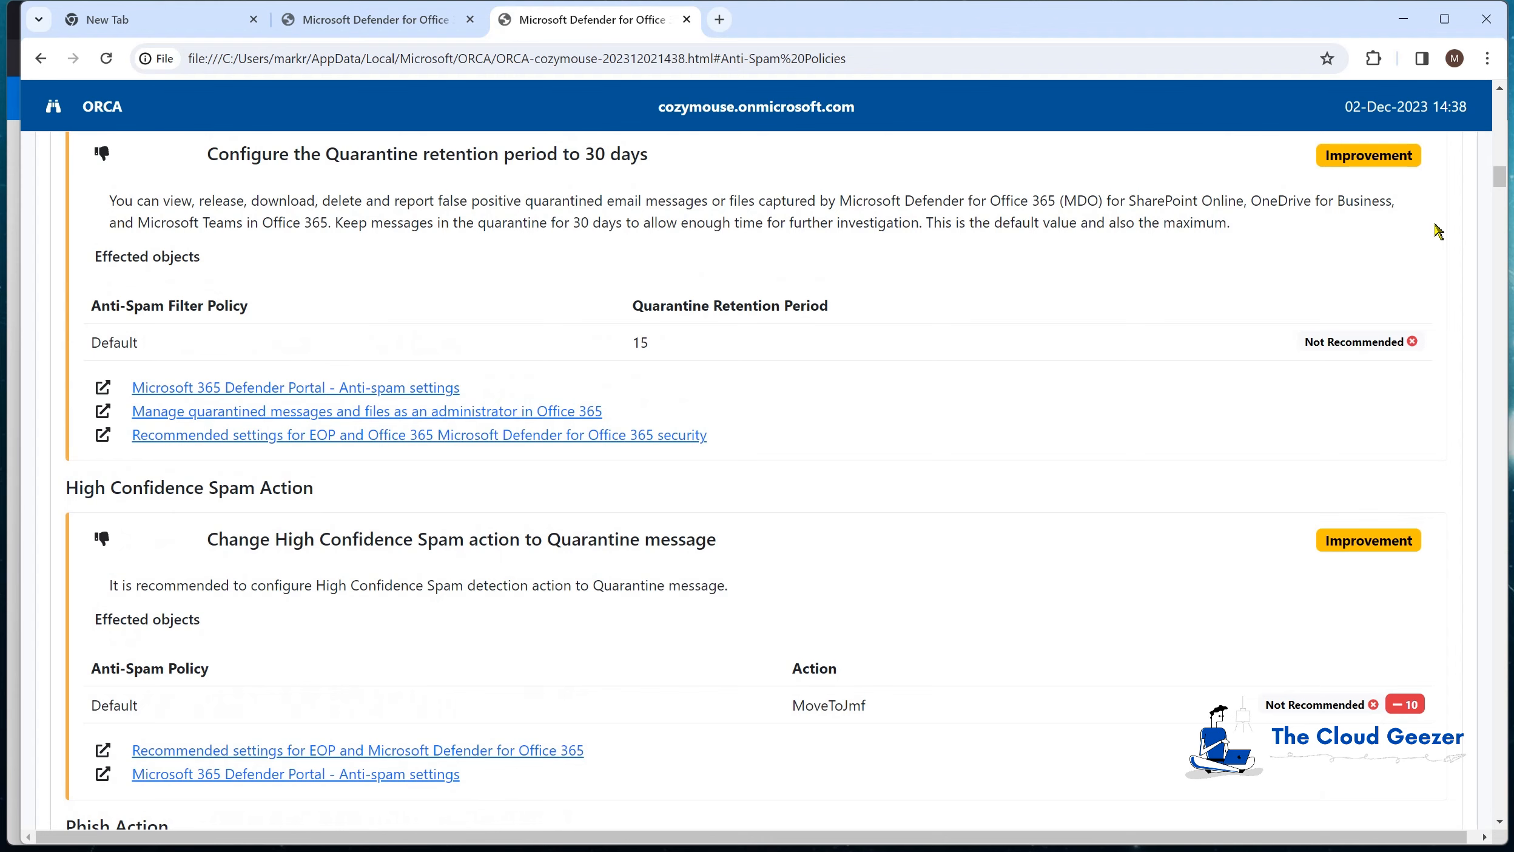
{"action": "left_click_drag", "start_coordinate": [1502, 180], "coordinate": [1502, 143]}
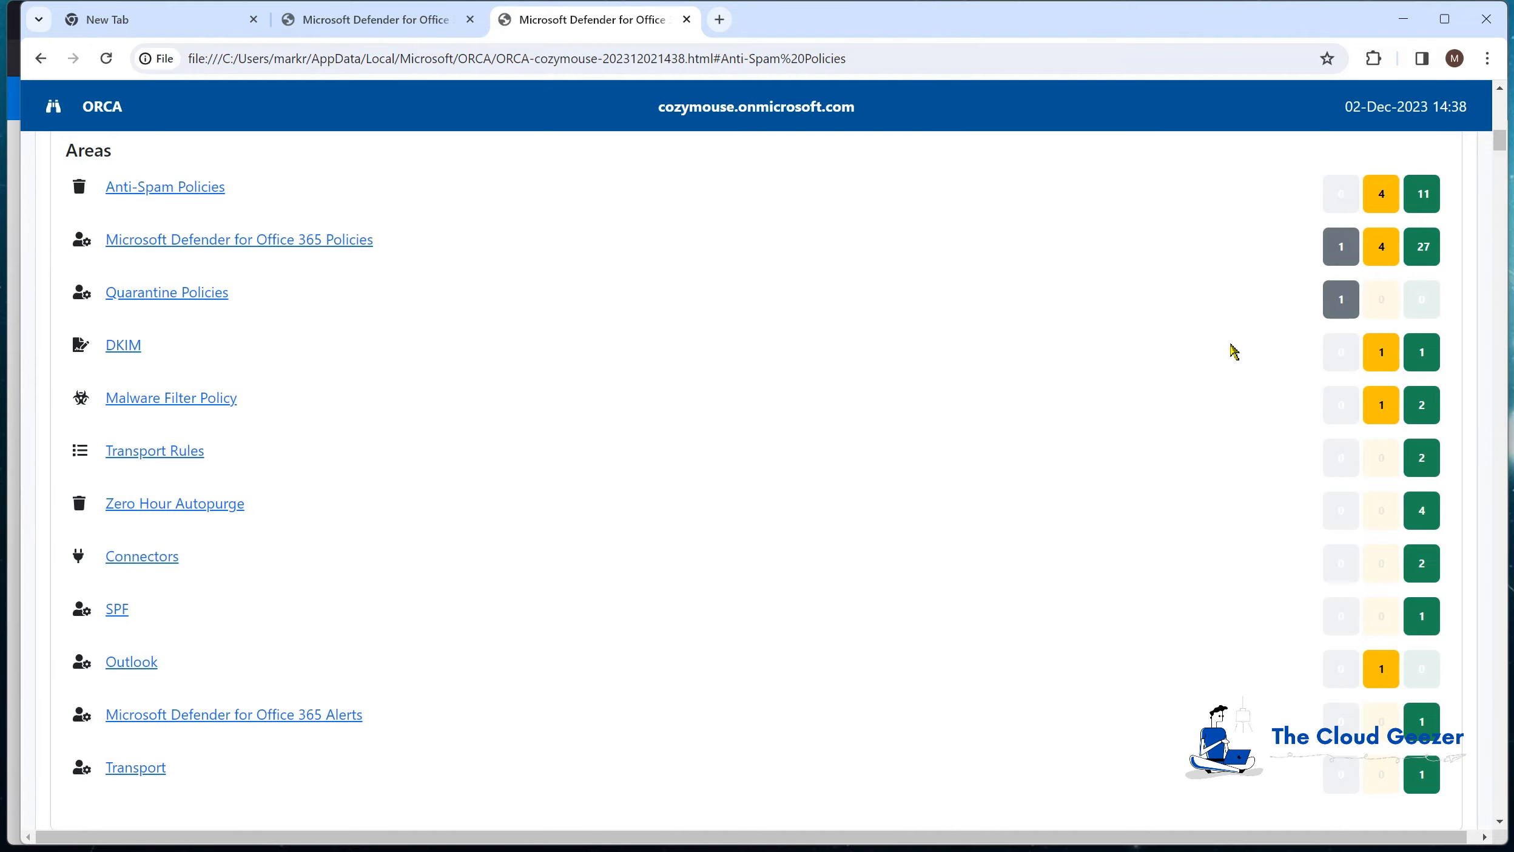
{"action": "left_click", "coordinate": [126, 350]}
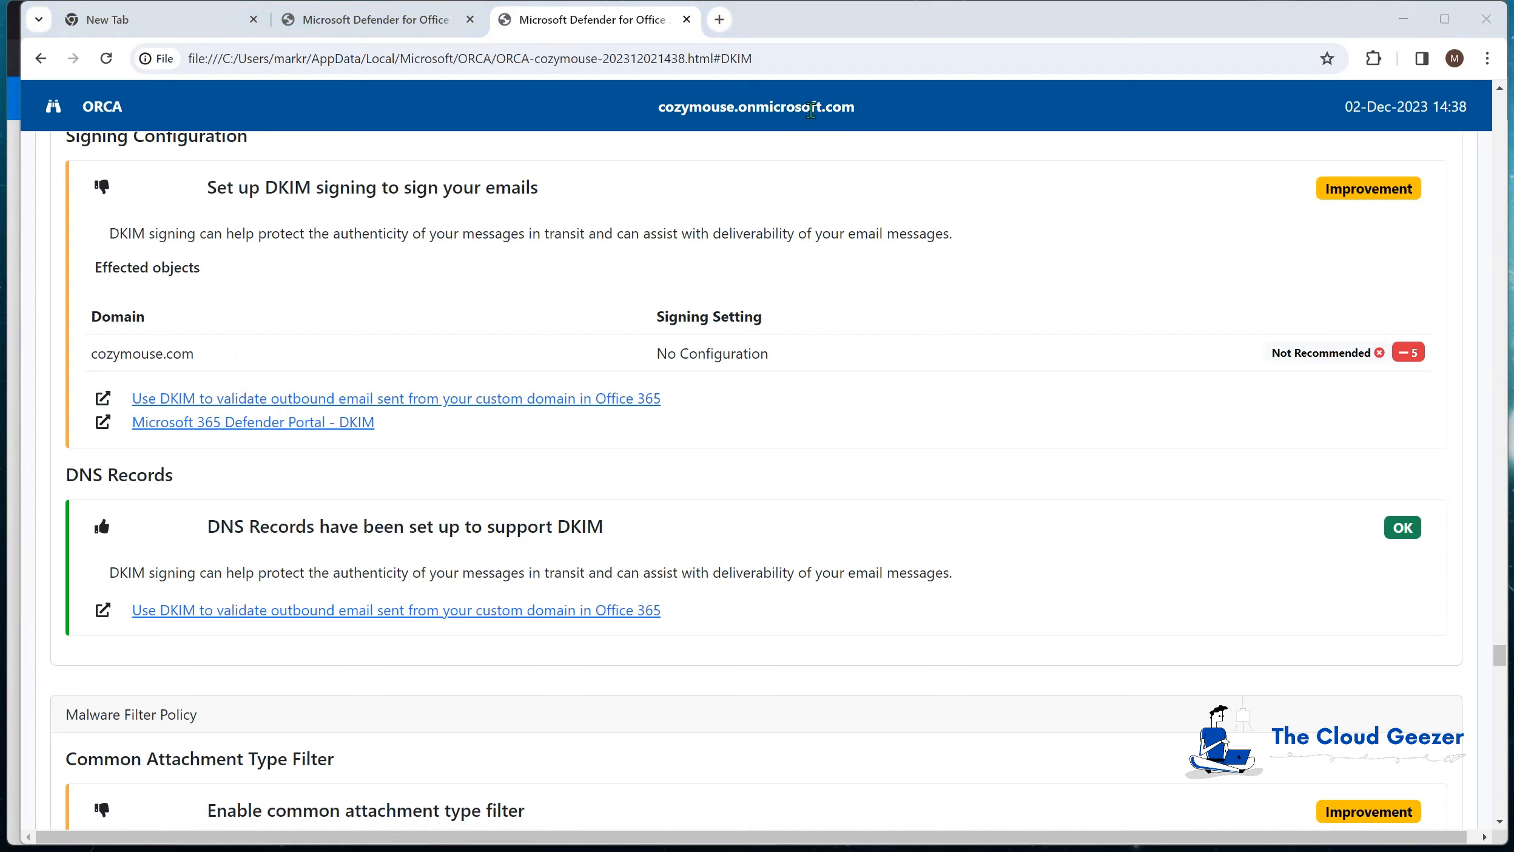
Go to thecloudgeezer.com in a new browser tab and open the SPF DKIM DMARC Scanner Tool article.
{"action": "left_click", "coordinate": [719, 20]}
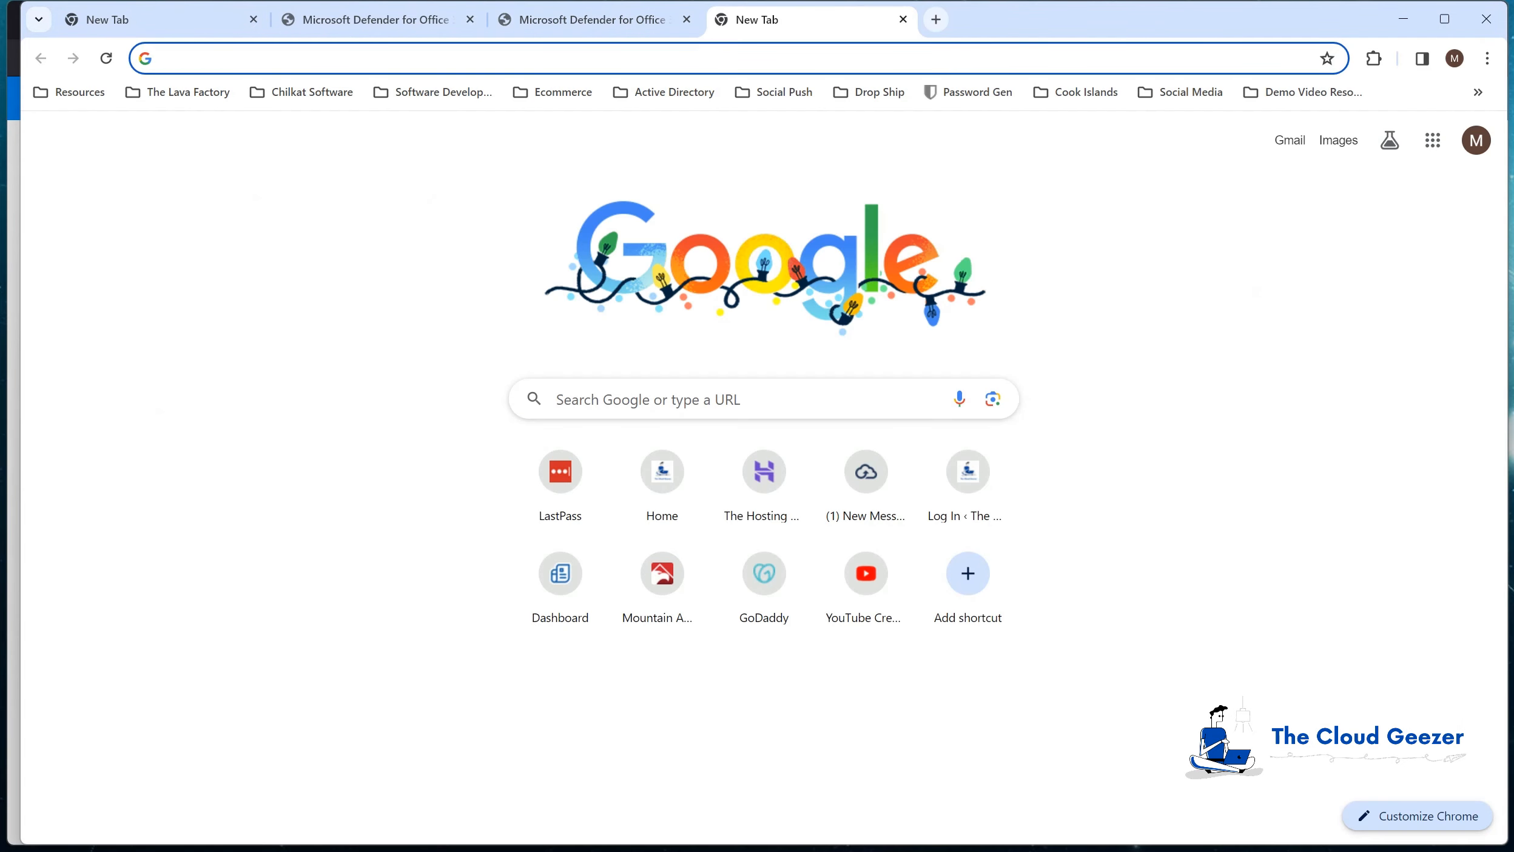
{"action": "type", "text": "thecloudgeezer.com"}
{"action": "key", "text": "Return"}
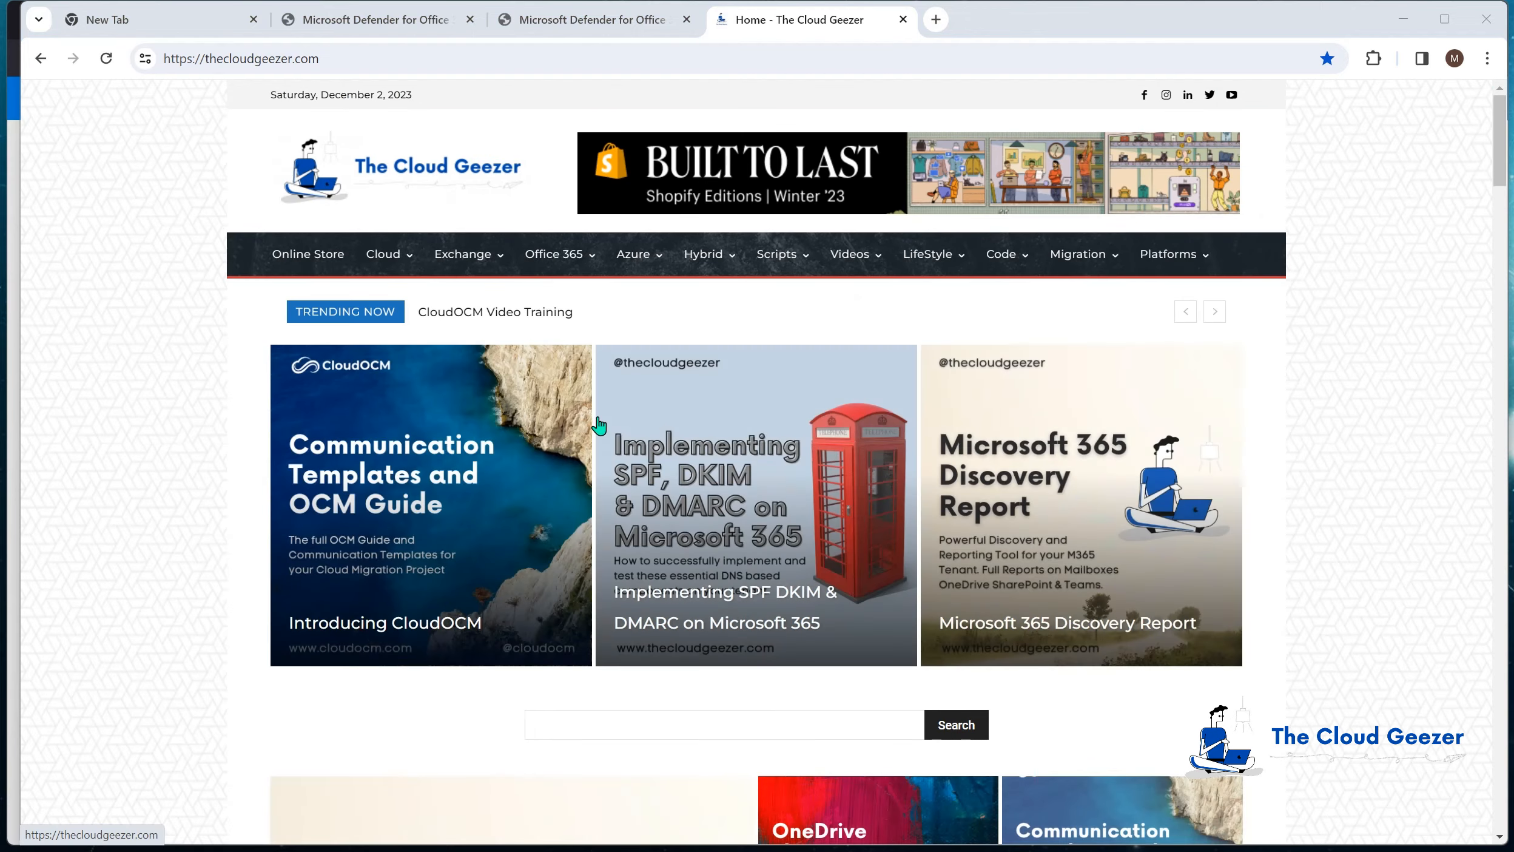
{"action": "scroll", "coordinate": [574, 408], "scroll_direction": "down", "scroll_amount": 5}
{"action": "scroll", "coordinate": [574, 408], "scroll_direction": "down", "scroll_amount": 11}
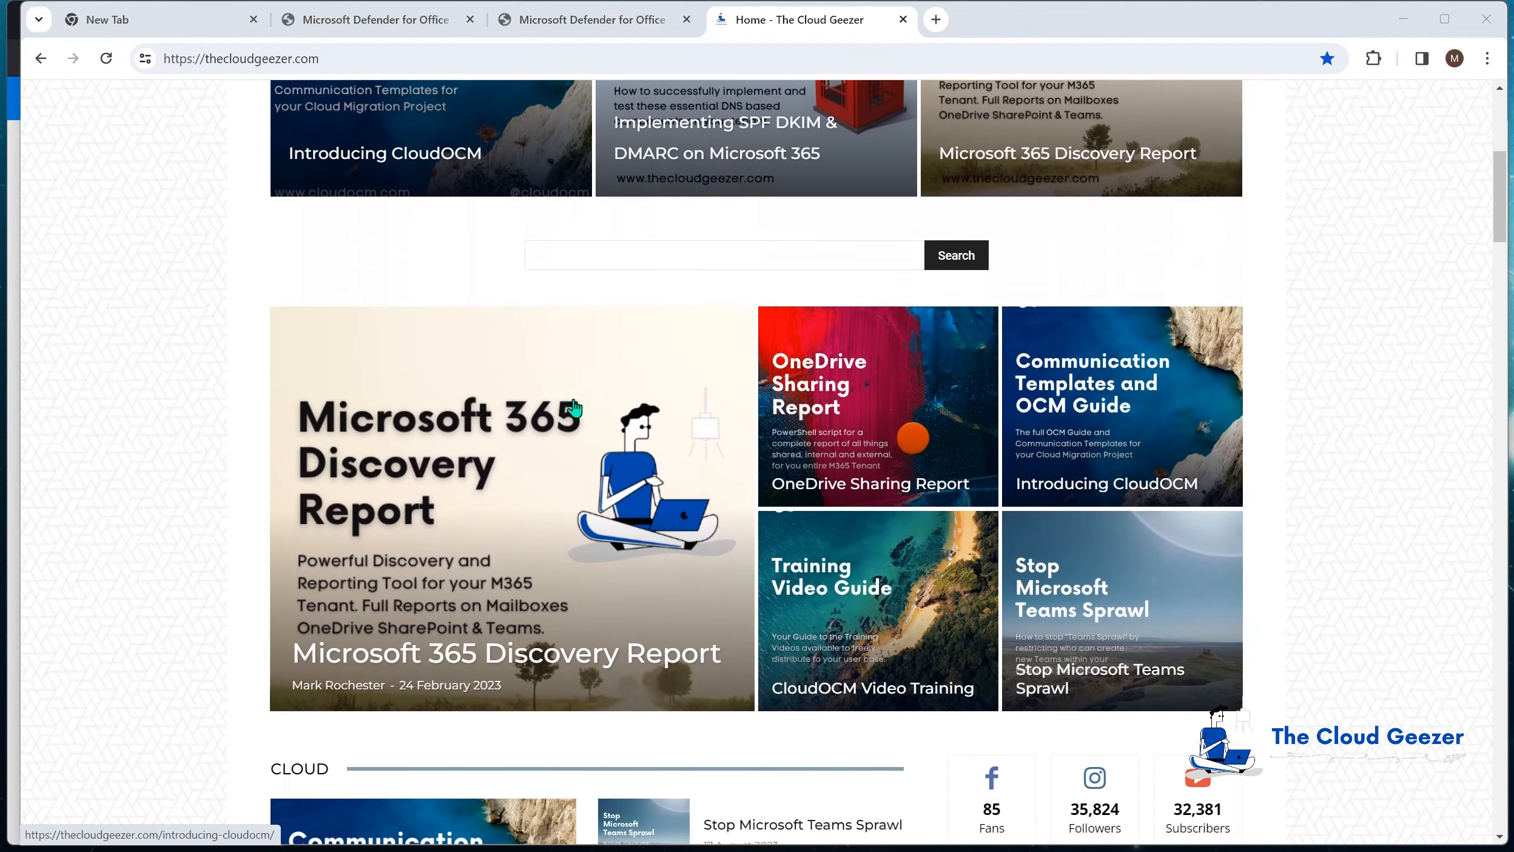
{"action": "scroll", "coordinate": [574, 407], "scroll_direction": "down", "scroll_amount": 2}
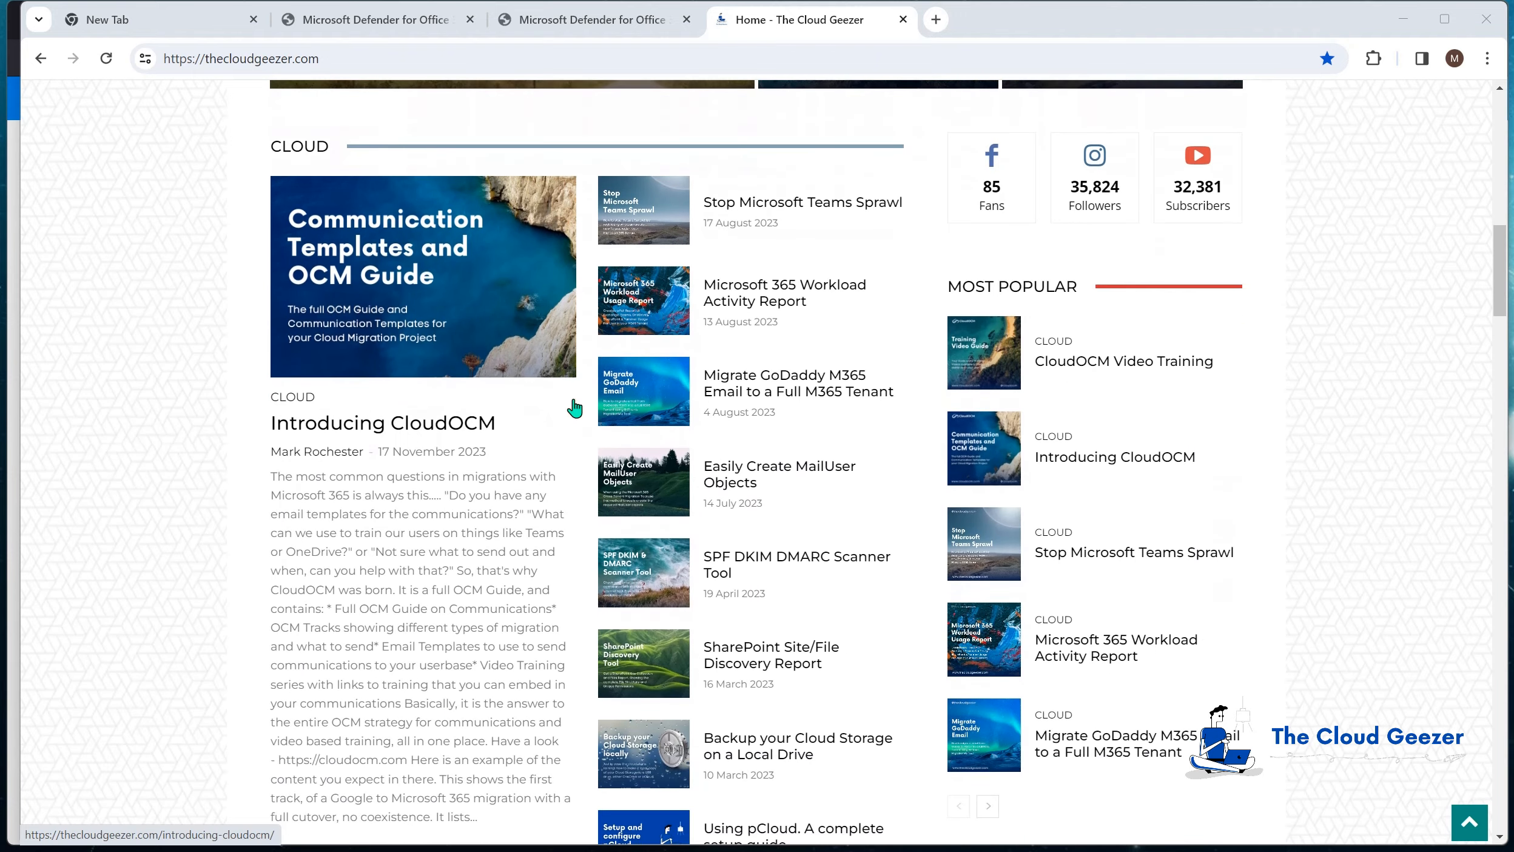
{"action": "left_click", "coordinate": [789, 570]}
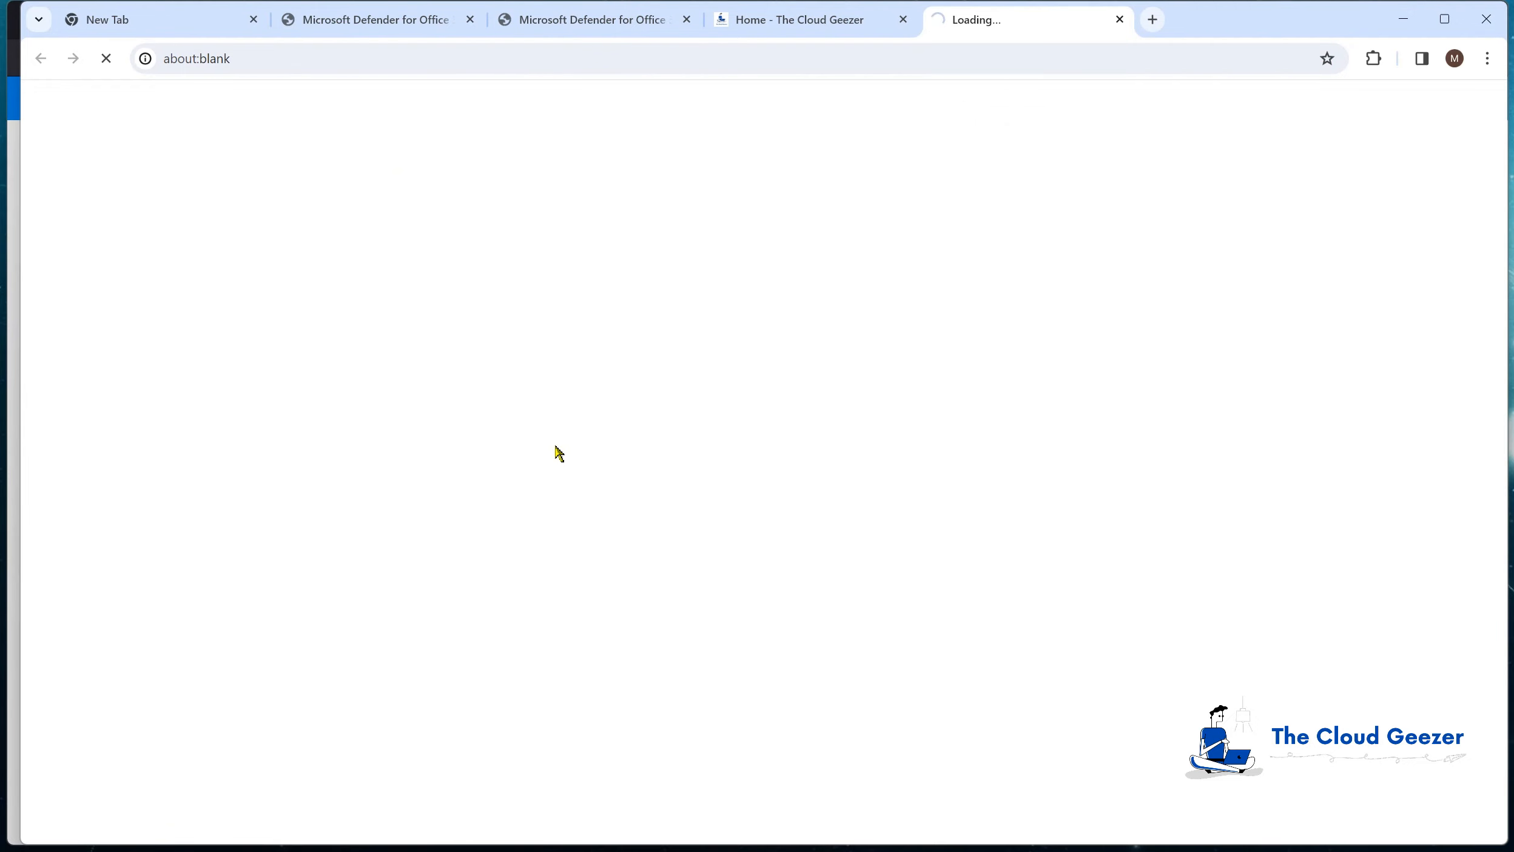
Scan the domain cozymouse.com with the article's Domain Scanner.
{"action": "scroll", "coordinate": [559, 455], "scroll_direction": "down", "scroll_amount": 4}
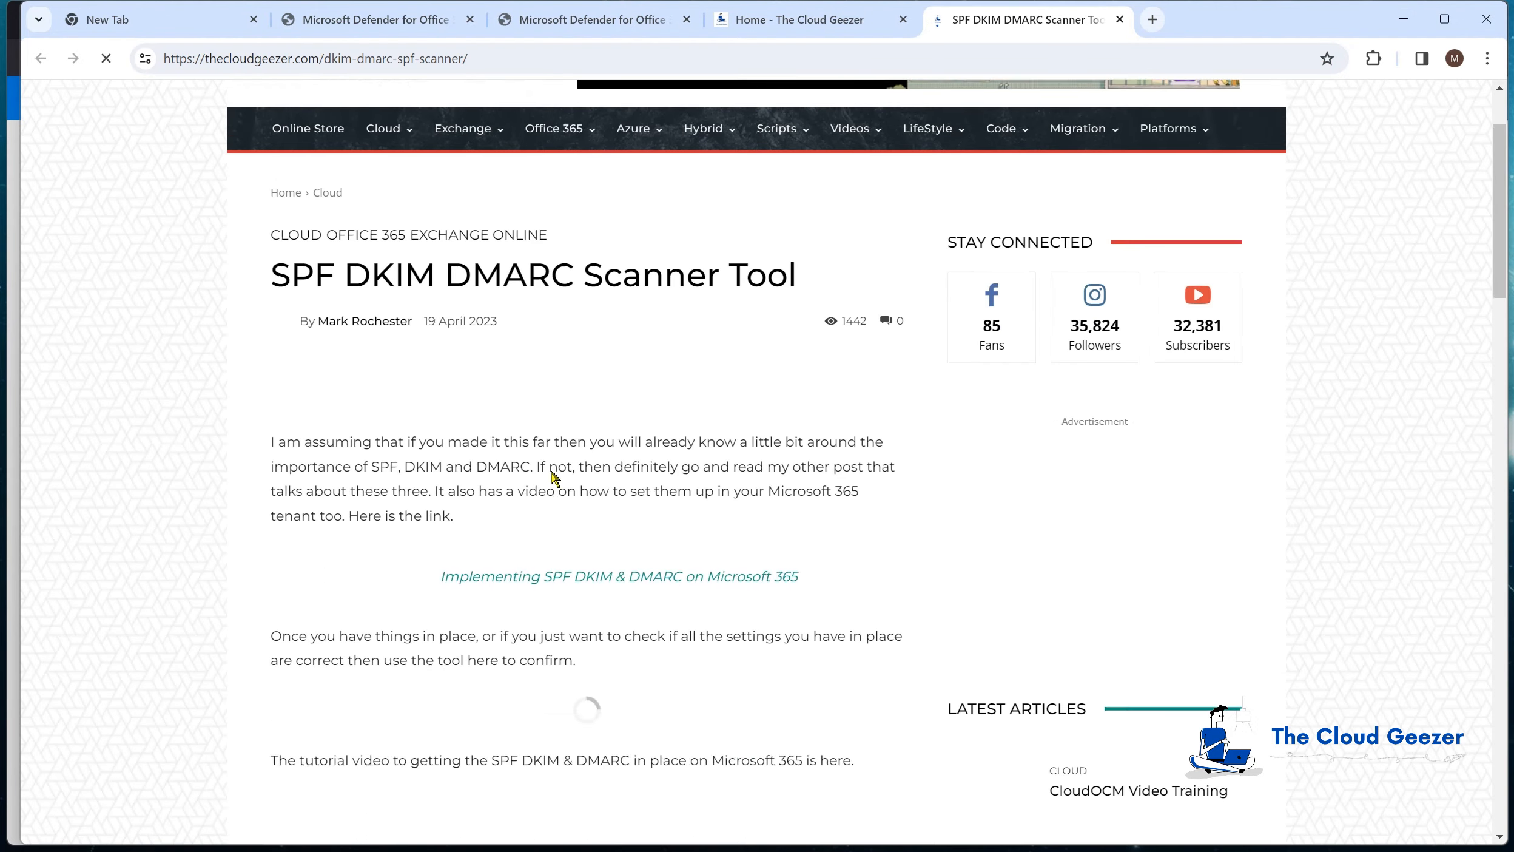
{"action": "scroll", "coordinate": [556, 479], "scroll_direction": "down", "scroll_amount": 7}
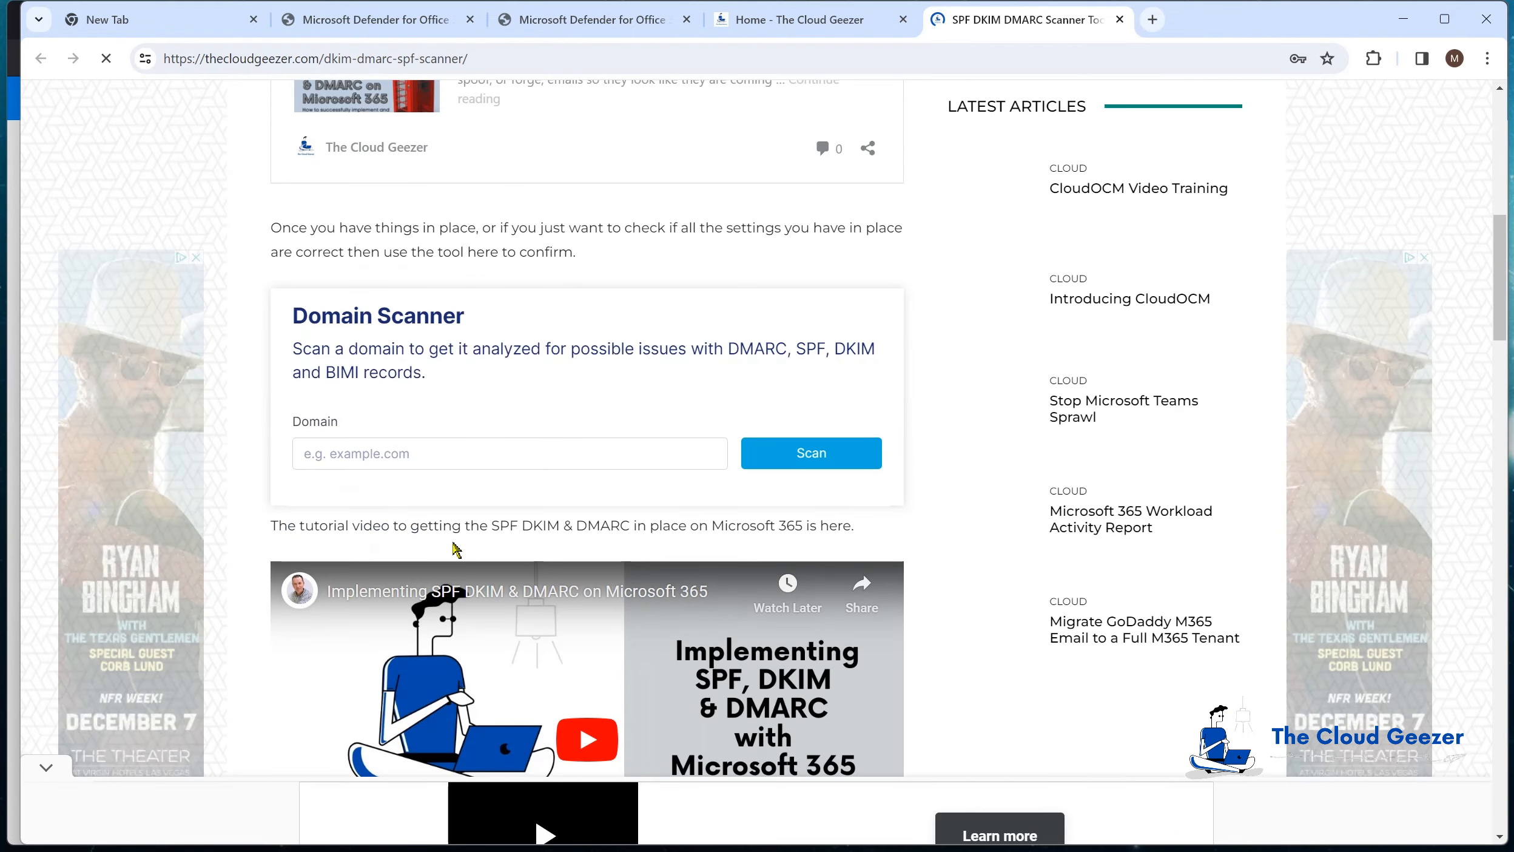
{"action": "left_click", "coordinate": [415, 452]}
{"action": "type", "text": "cozym"}
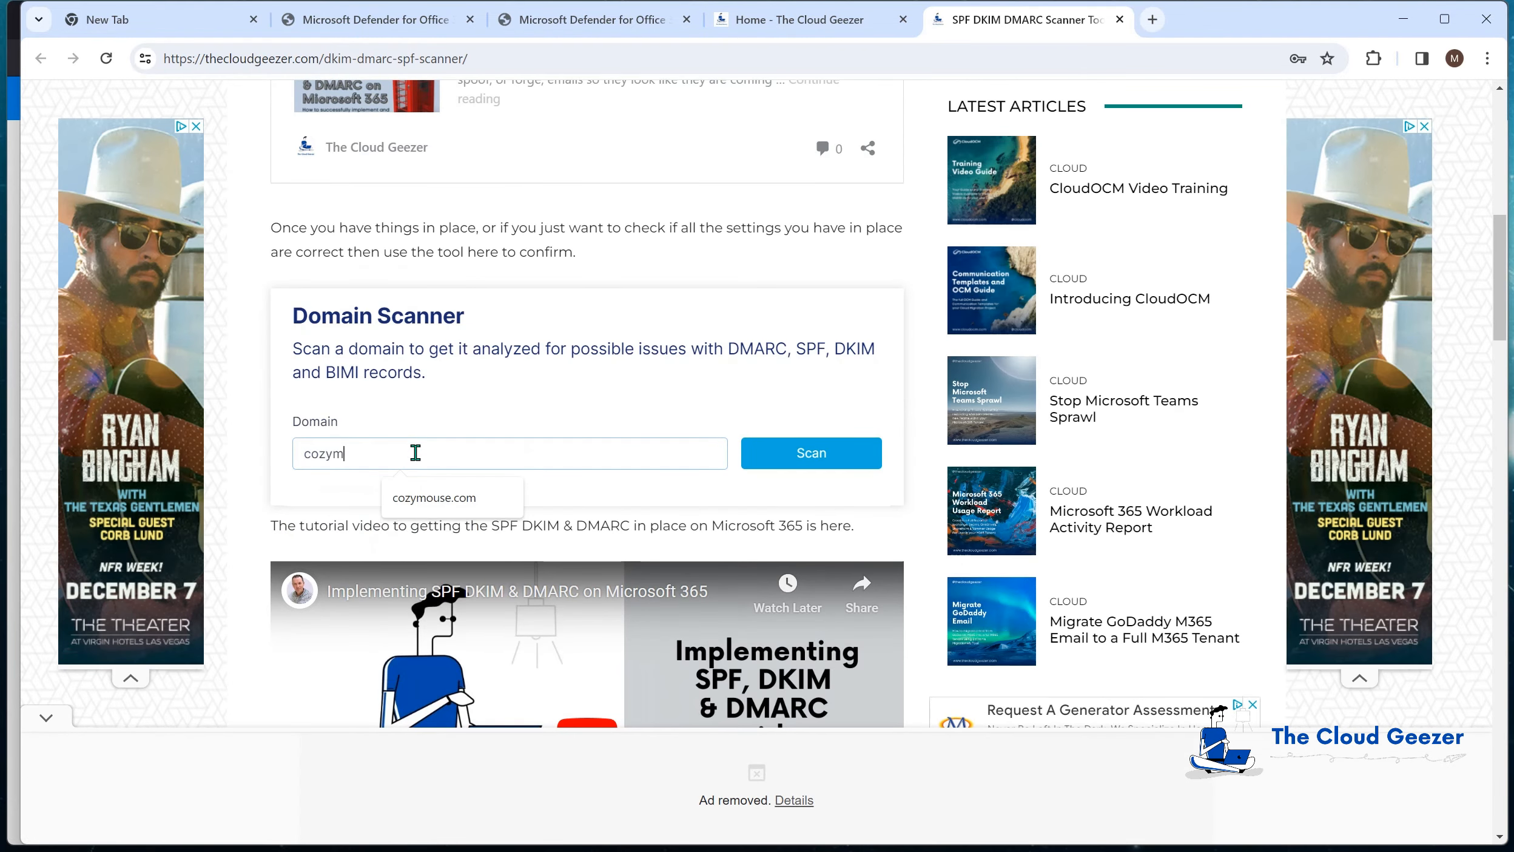
{"action": "type", "text": "ouse.com"}
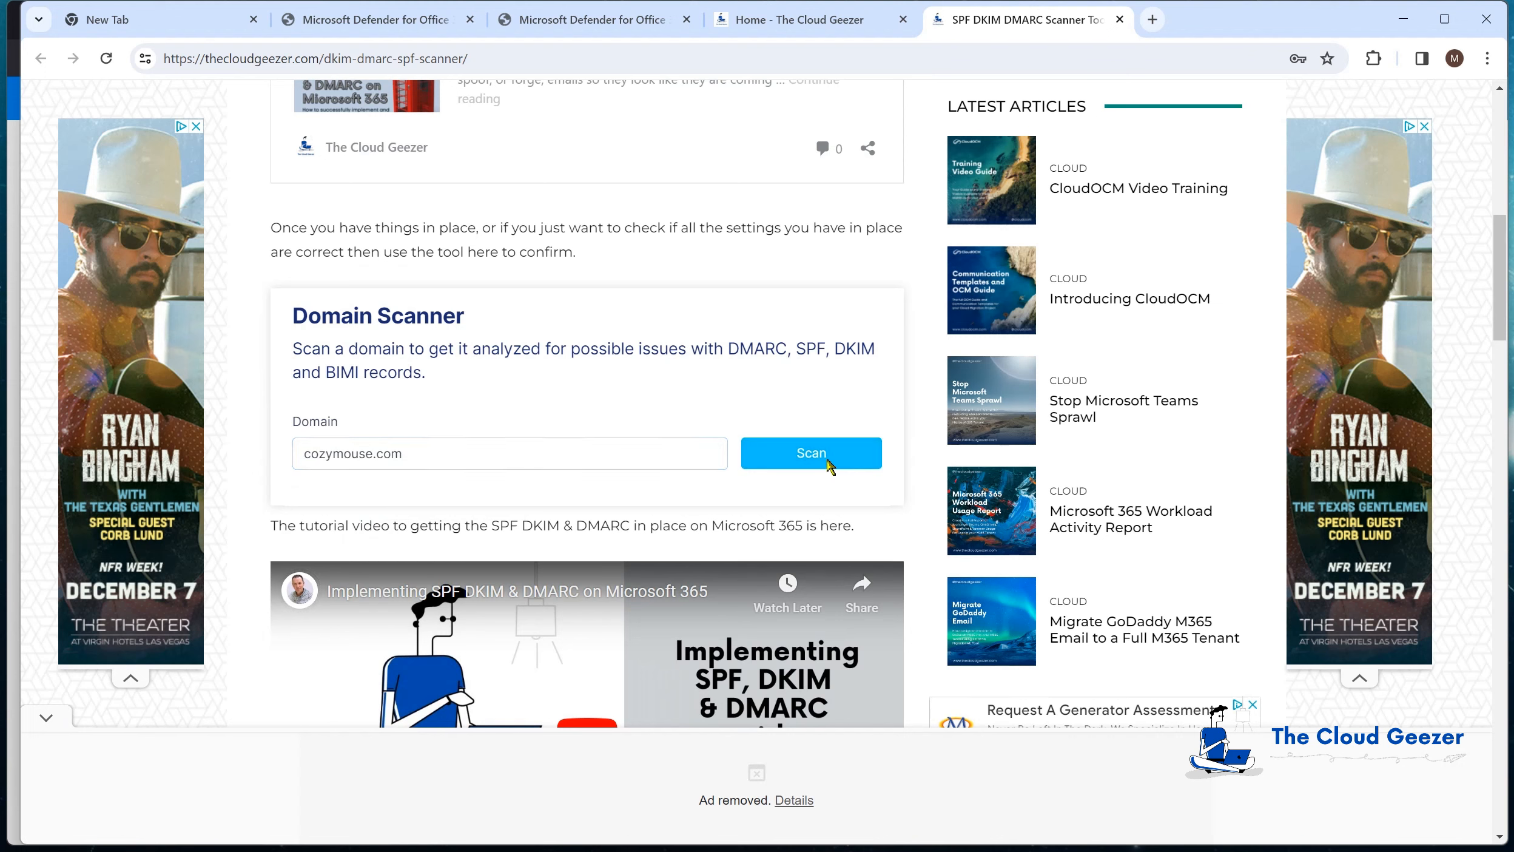
{"action": "left_click", "coordinate": [828, 464]}
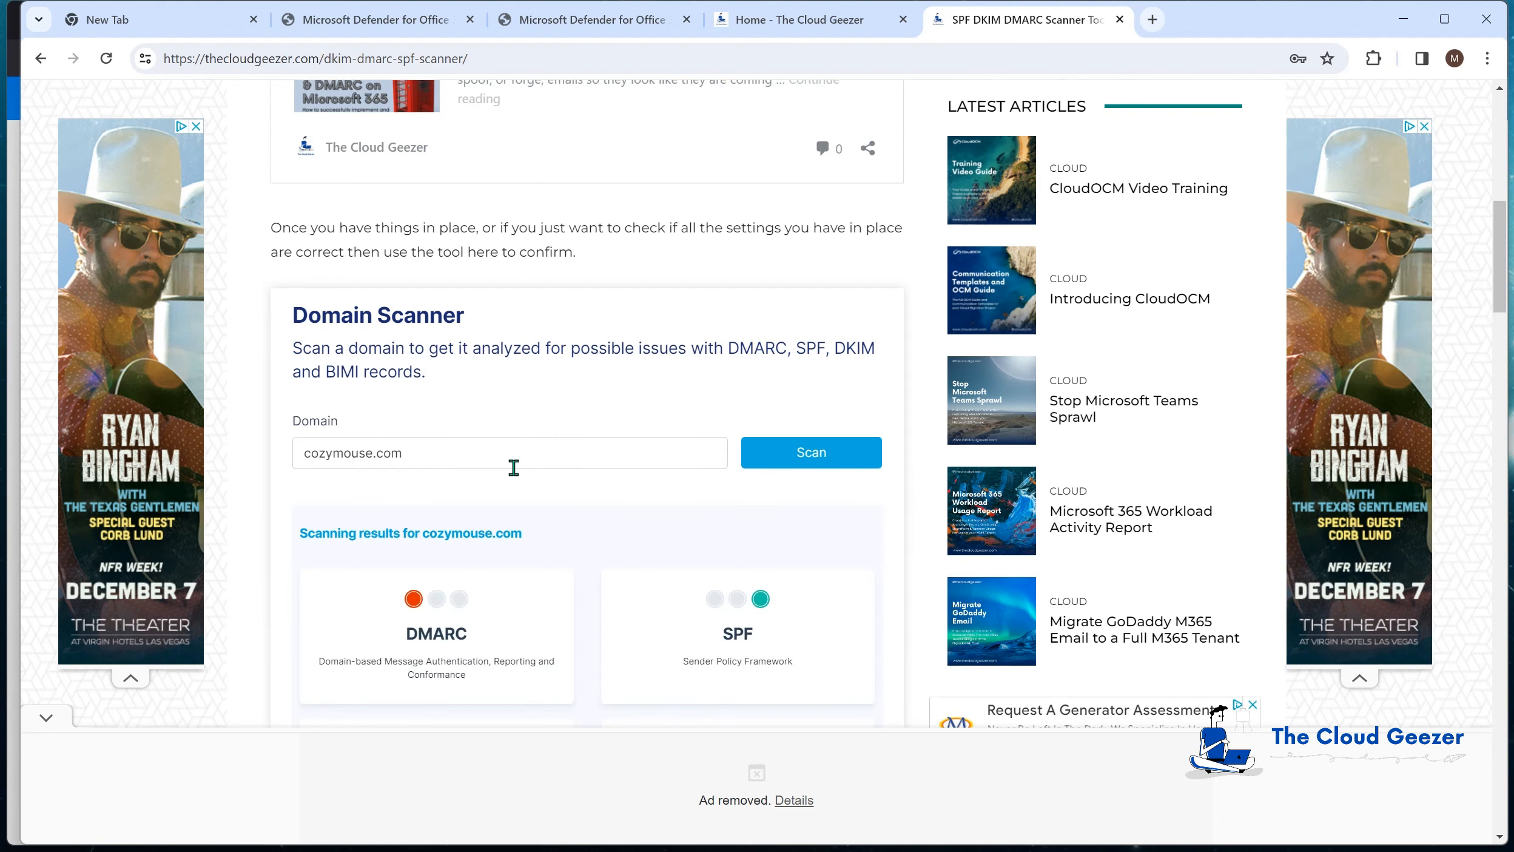
Review the DMARC, SPF, DKIM and BIMI scan results and the linked article on implementing SPF, DKIM and DMARC on Microsoft 365.
{"action": "scroll", "coordinate": [512, 470], "scroll_direction": "down", "scroll_amount": 2}
{"action": "scroll", "coordinate": [516, 476], "scroll_direction": "down", "scroll_amount": 2}
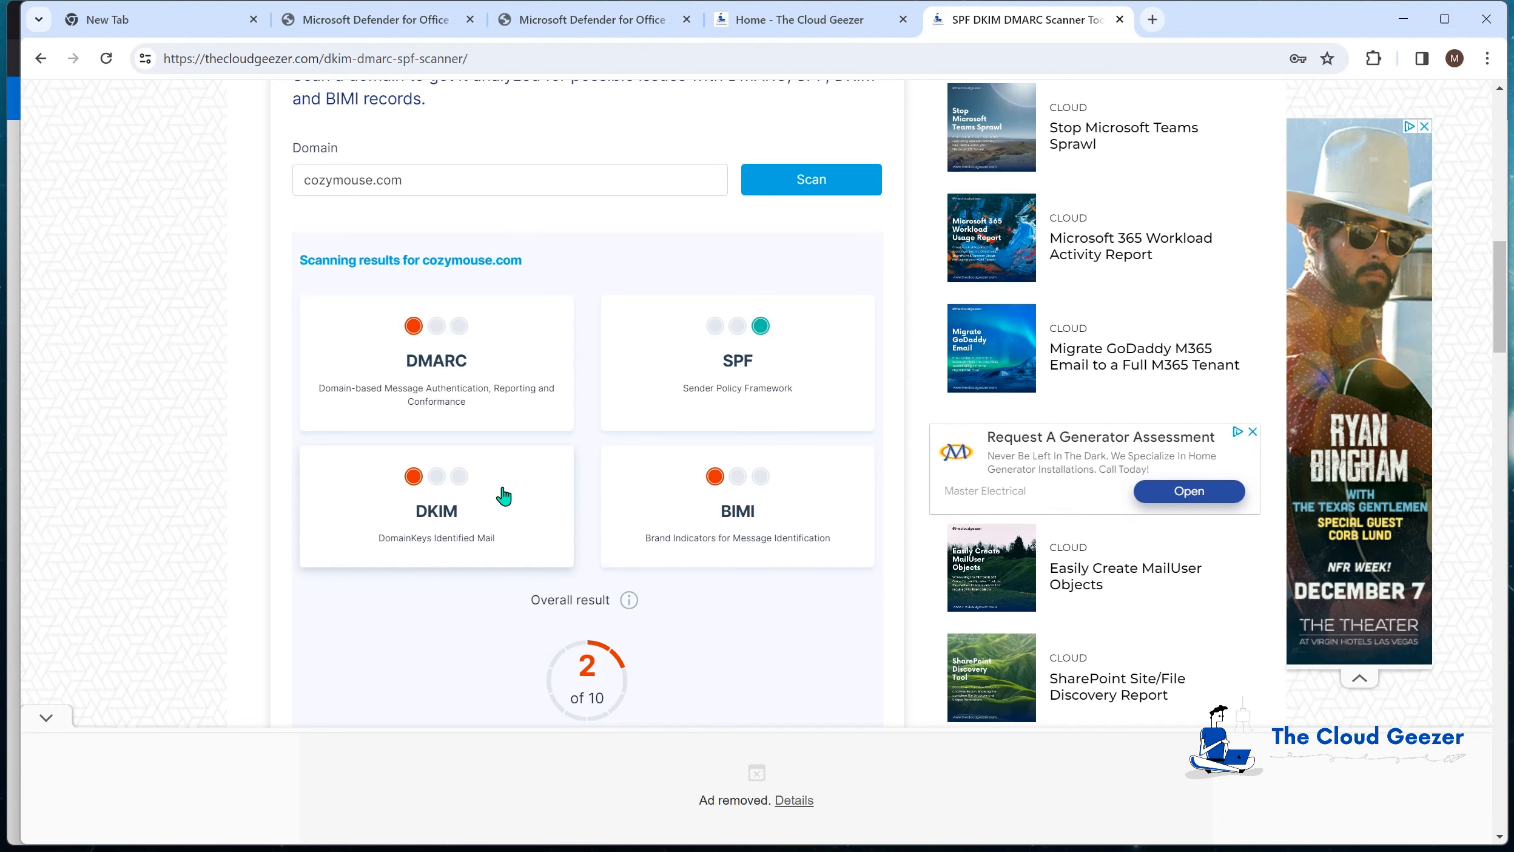
{"action": "scroll", "coordinate": [503, 486], "scroll_direction": "up", "scroll_amount": 8}
{"action": "scroll", "coordinate": [404, 366], "scroll_direction": "up", "scroll_amount": 1}
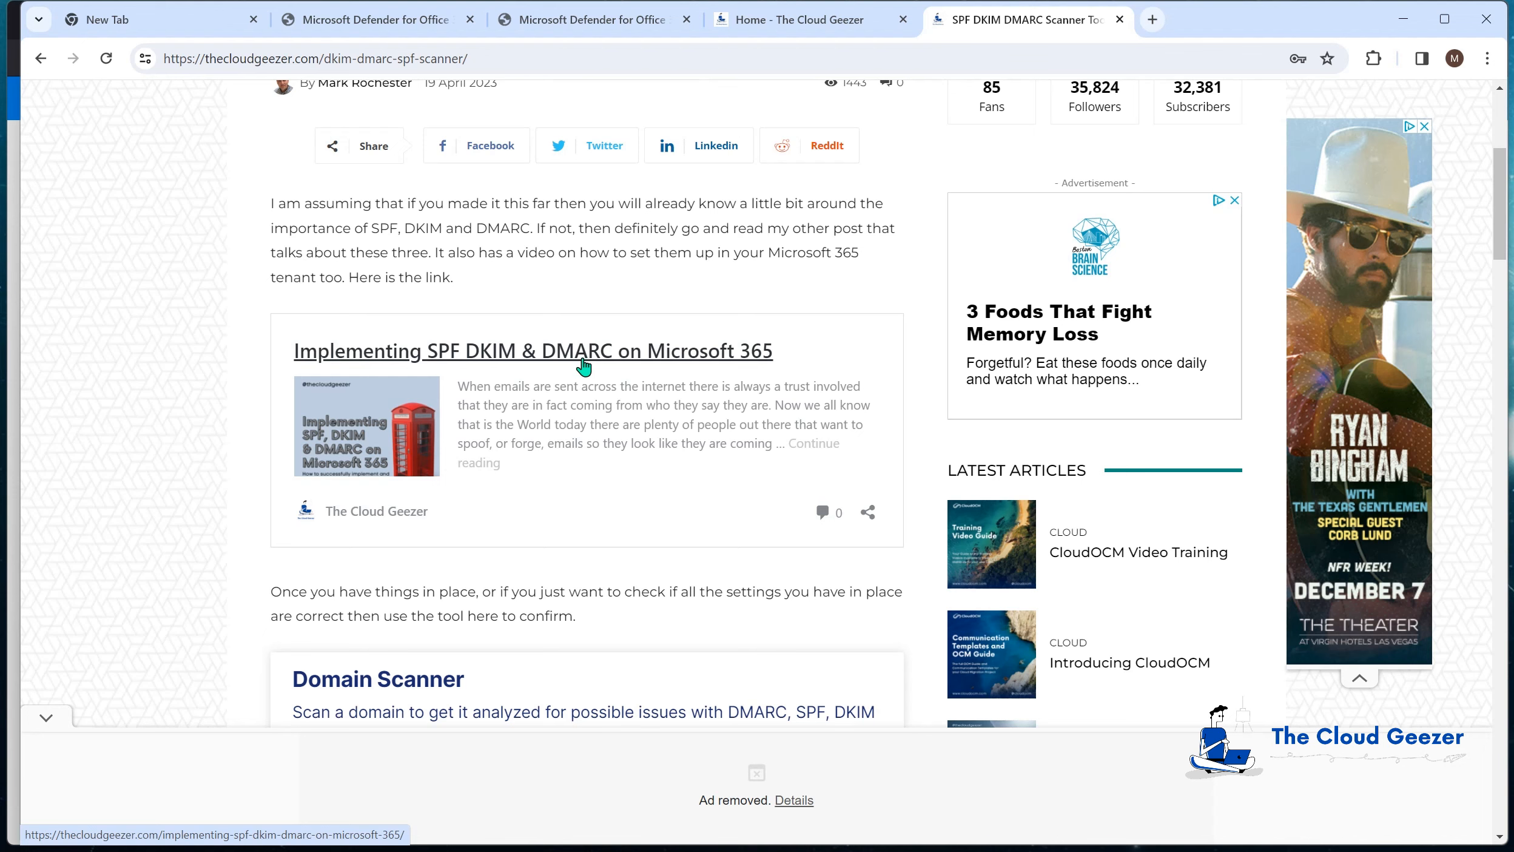
{"action": "scroll", "coordinate": [584, 365], "scroll_direction": "down", "scroll_amount": 1}
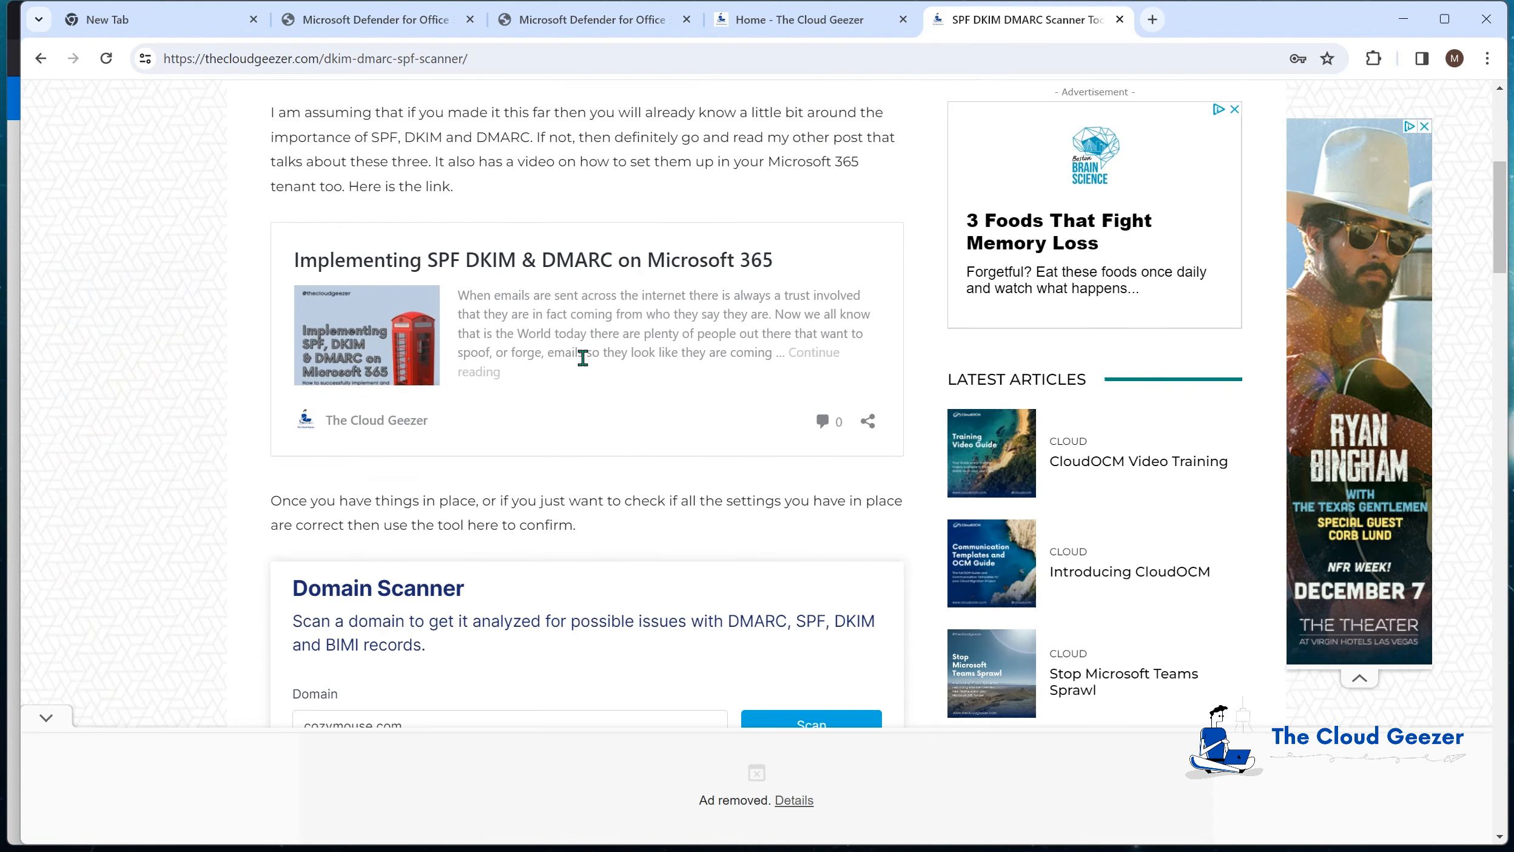
{"action": "scroll", "coordinate": [582, 358], "scroll_direction": "down", "scroll_amount": 5}
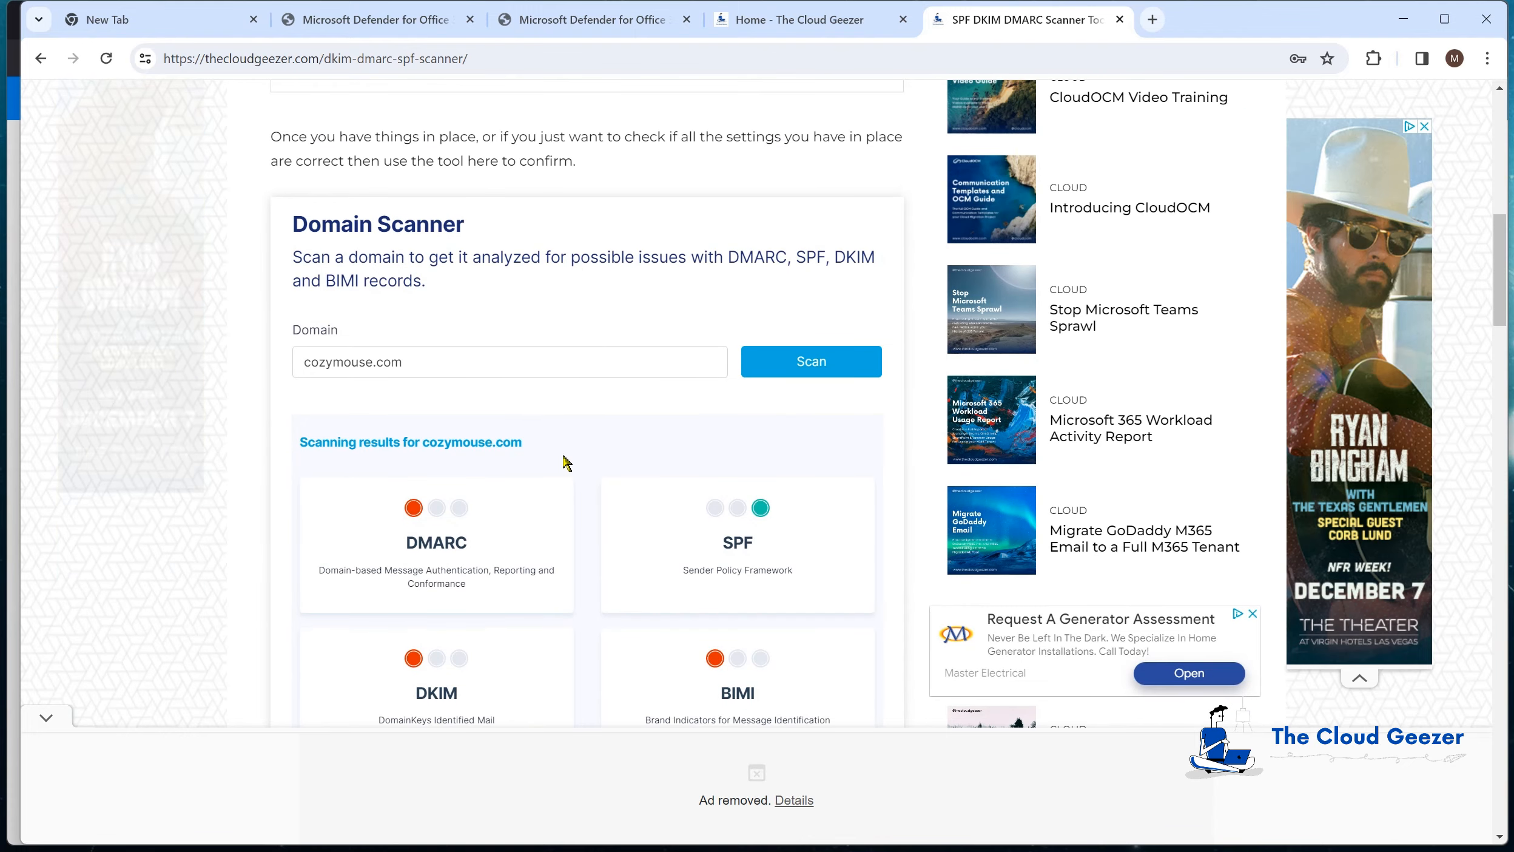
{"action": "scroll", "coordinate": [537, 527], "scroll_direction": "down", "scroll_amount": 1}
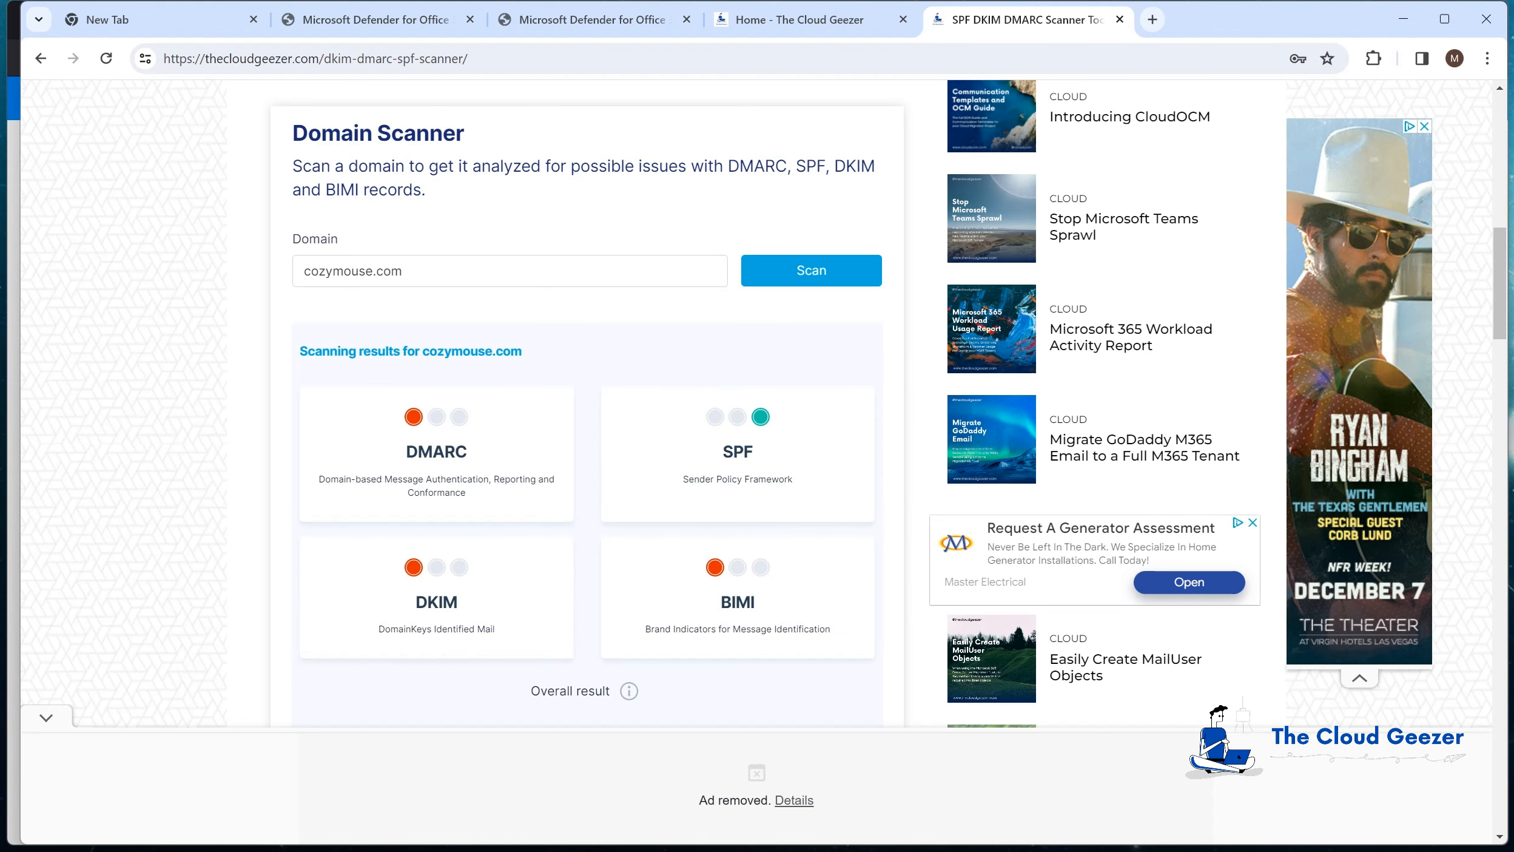
Switch to Microsoft Defender, go to security.microsoft.com/dkimv2 and create DKIM keys for the cozymouse.com domain.
{"action": "key", "text": "alt+Tab"}
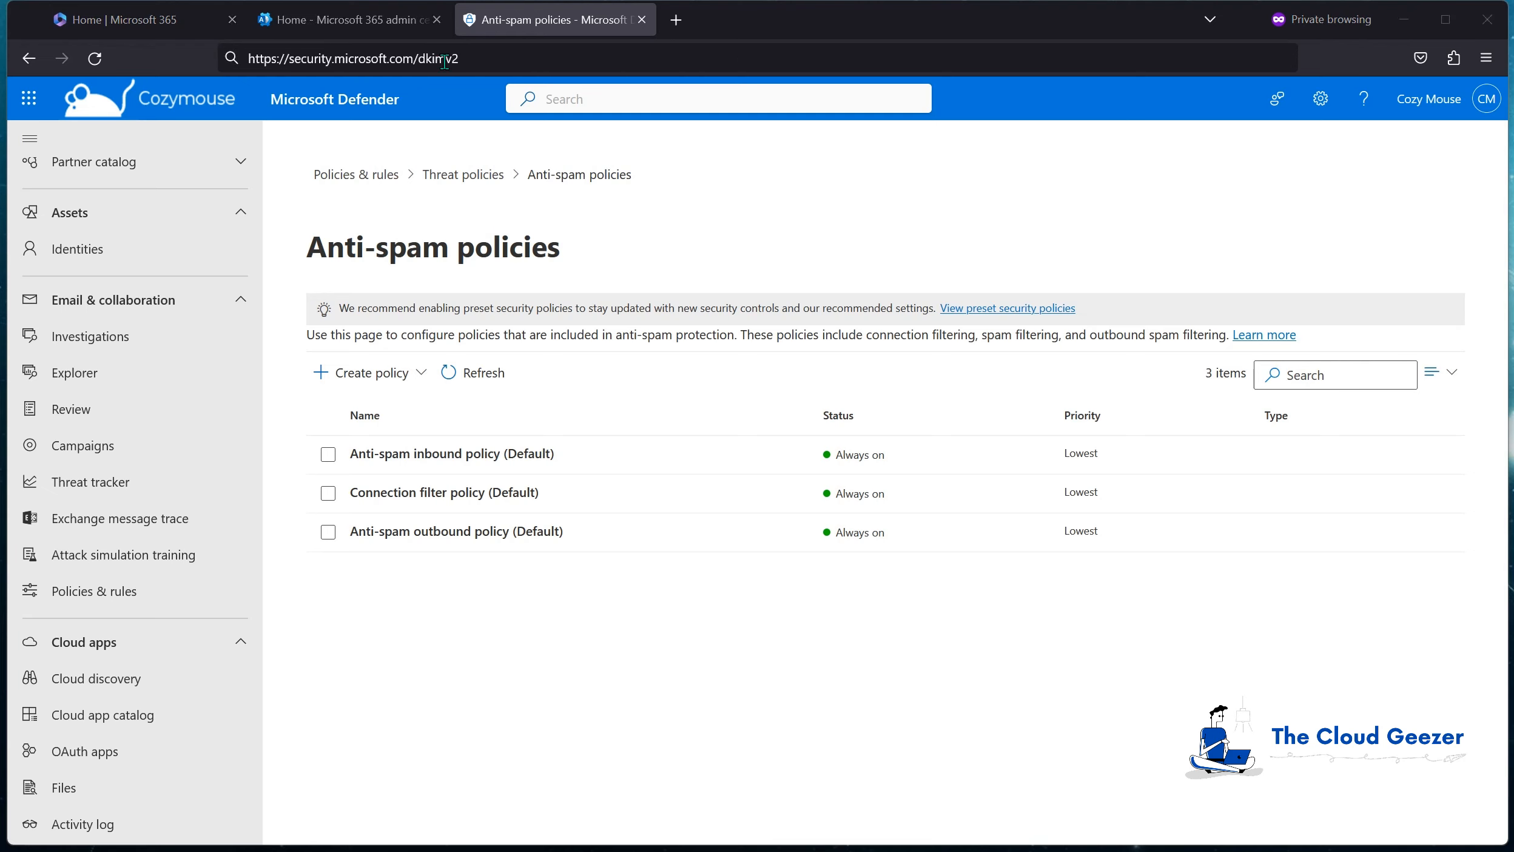
{"action": "left_click", "coordinate": [463, 59]}
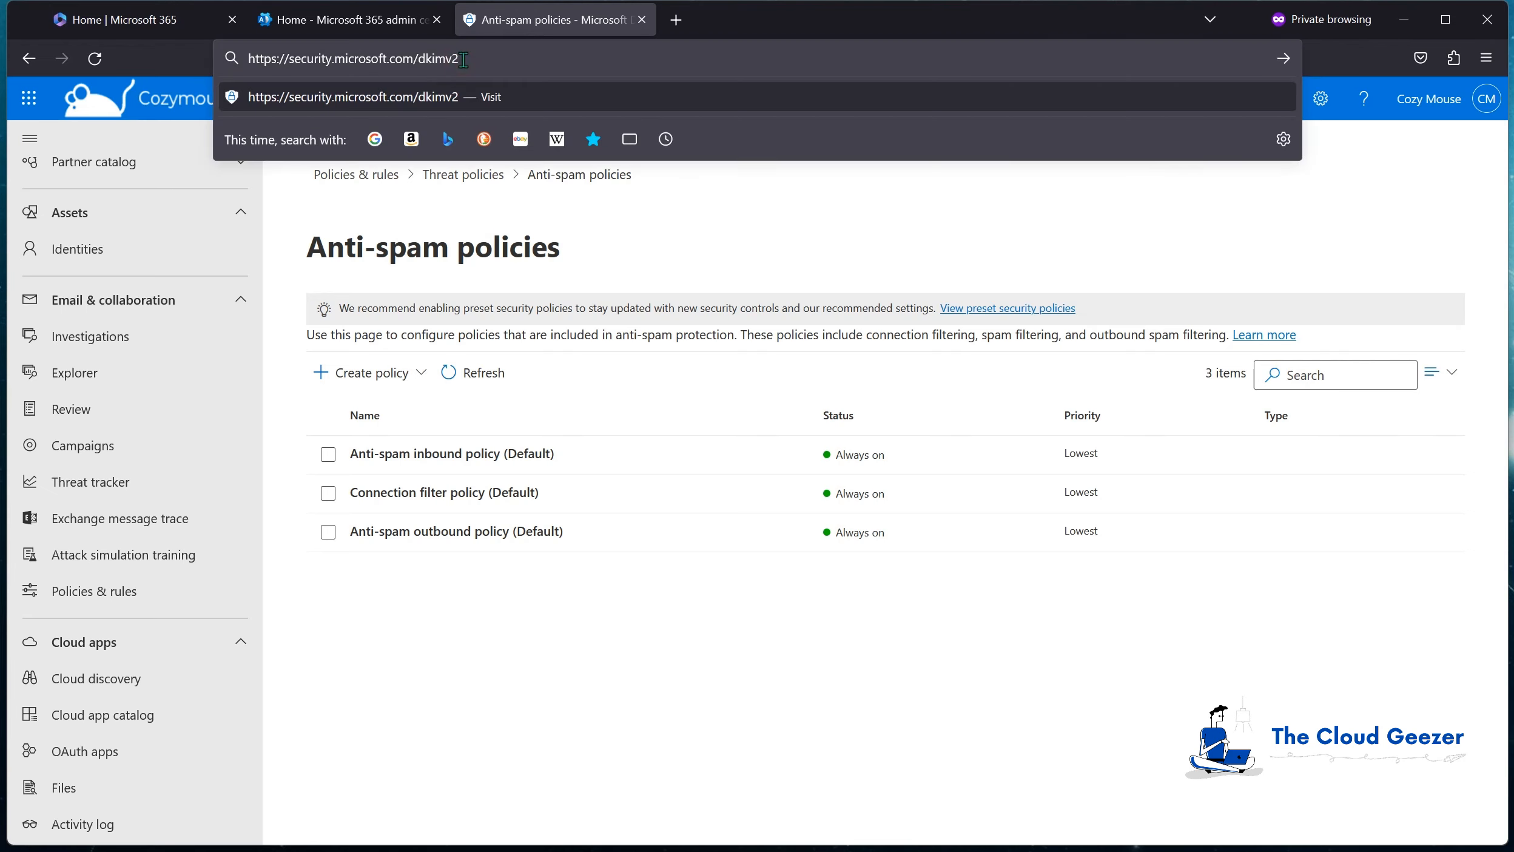
{"action": "key", "text": "Return"}
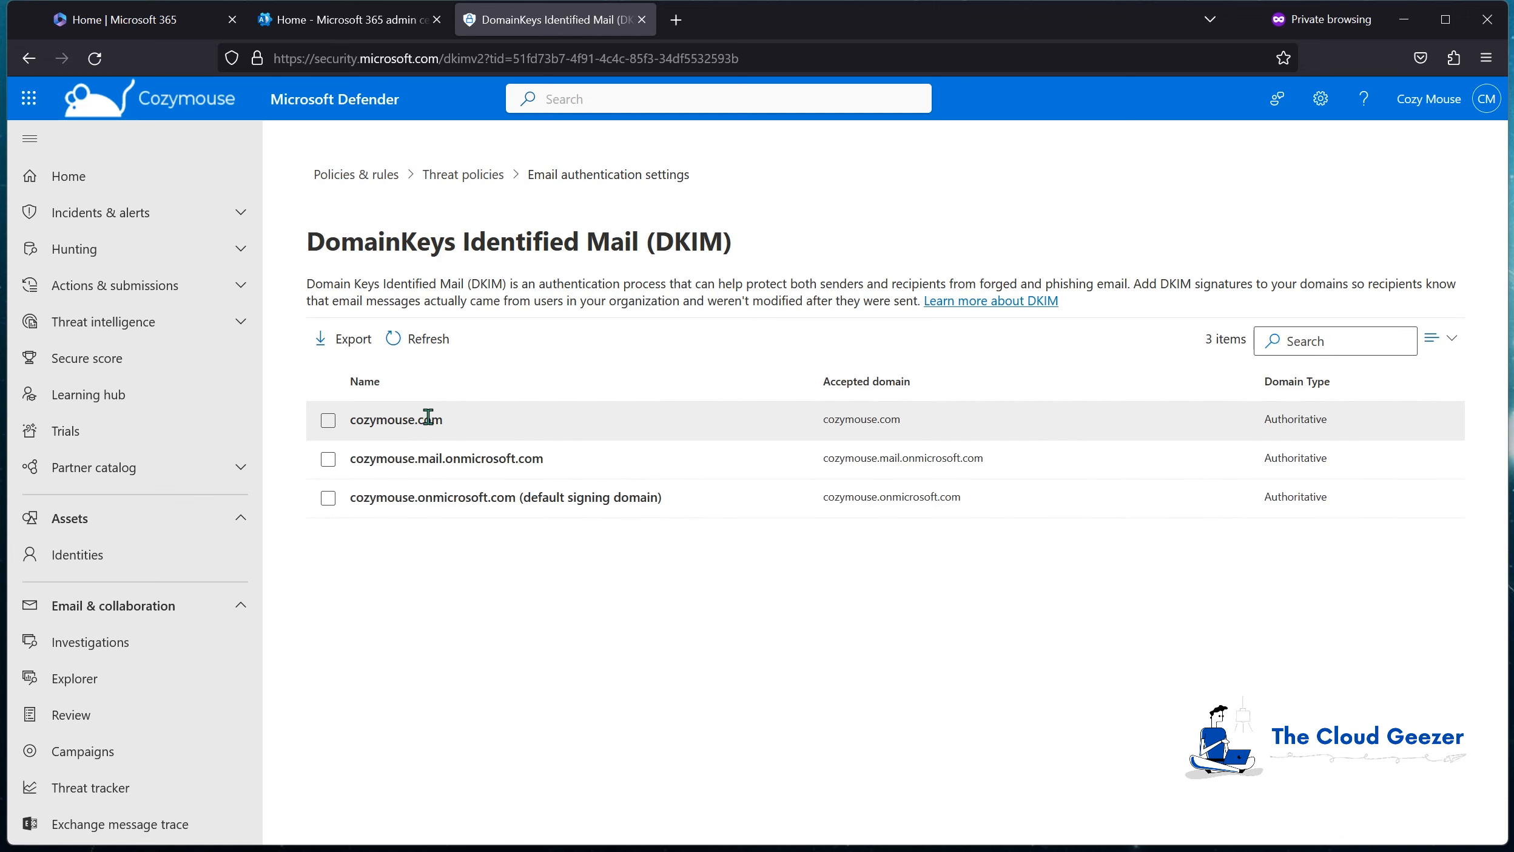
{"action": "left_click", "coordinate": [379, 421]}
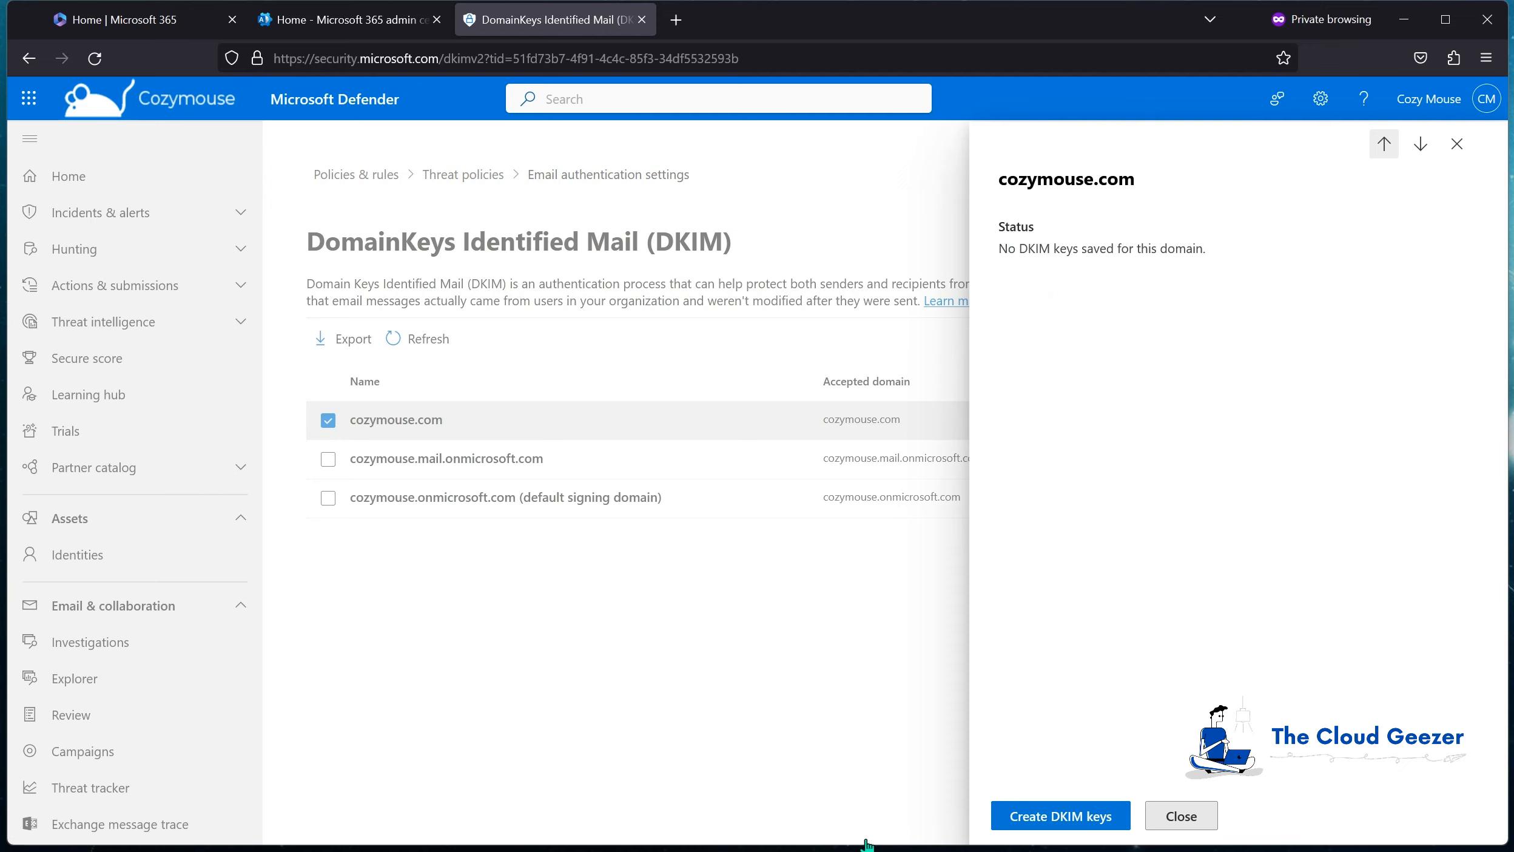
{"action": "left_click", "coordinate": [1036, 824]}
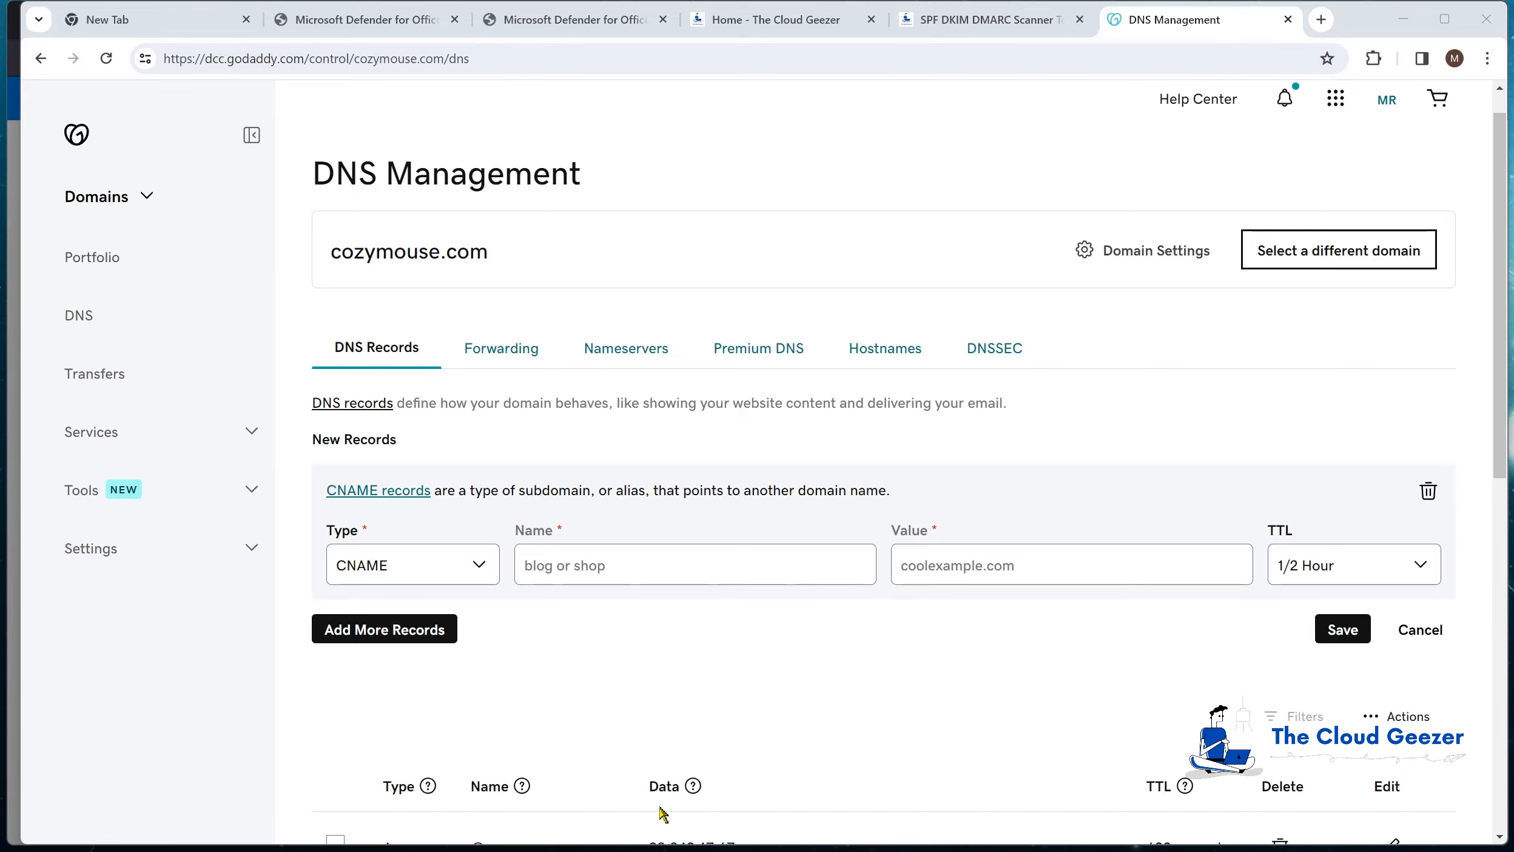
In GoDaddy DNS Management, save the CNAME record selector2._domainkey with value selector2-cozymouse-com._domainkey.cozymouse.onmicrosoft.com and check it in the record list.
{"action": "left_click", "coordinate": [583, 568]}
{"action": "type", "text": "selector2._domainkey"}
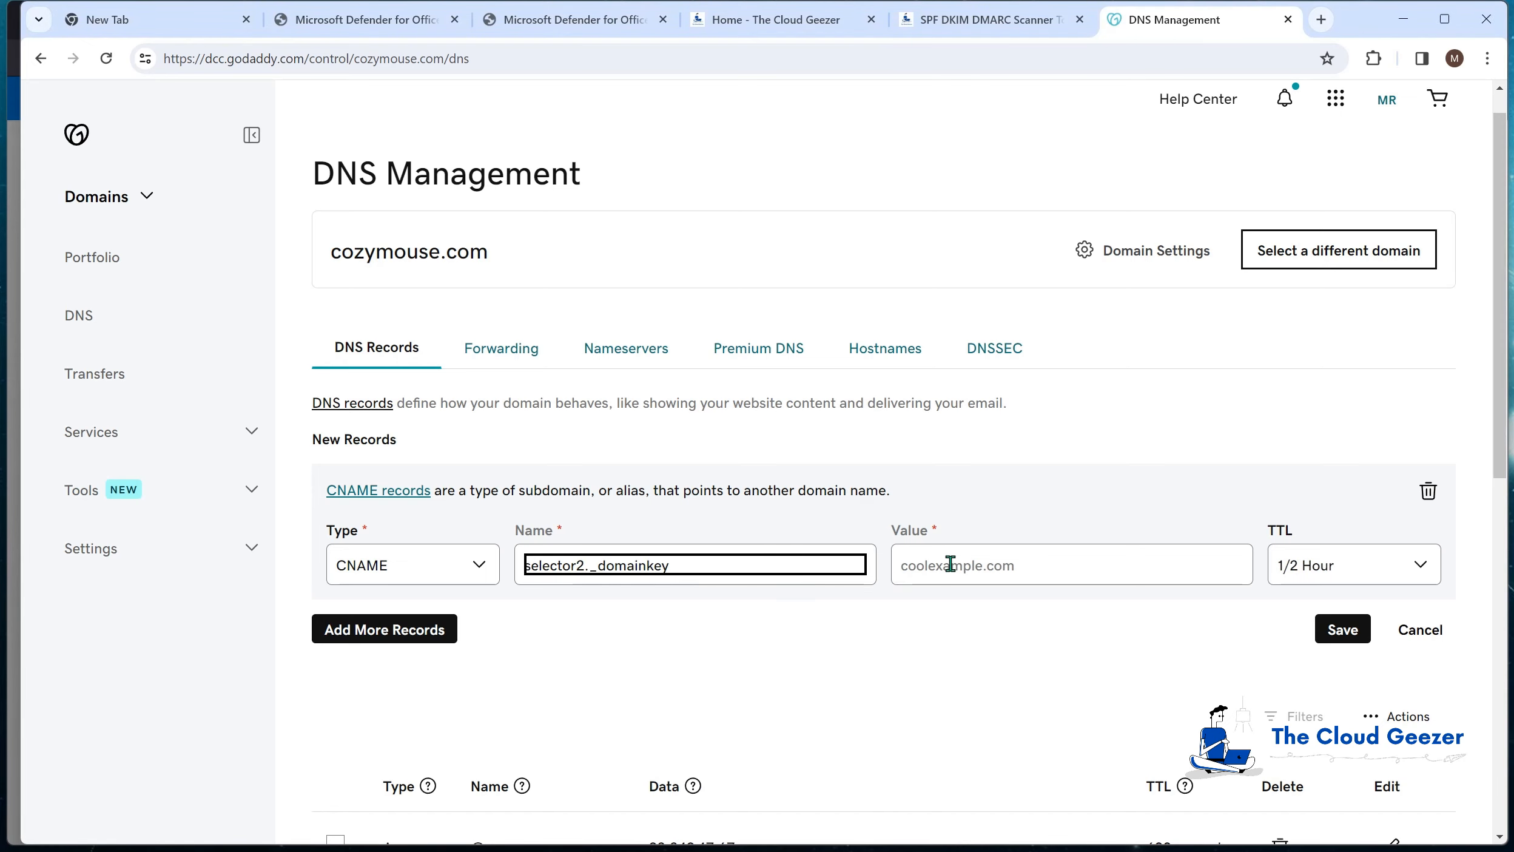
{"action": "left_click", "coordinate": [951, 564]}
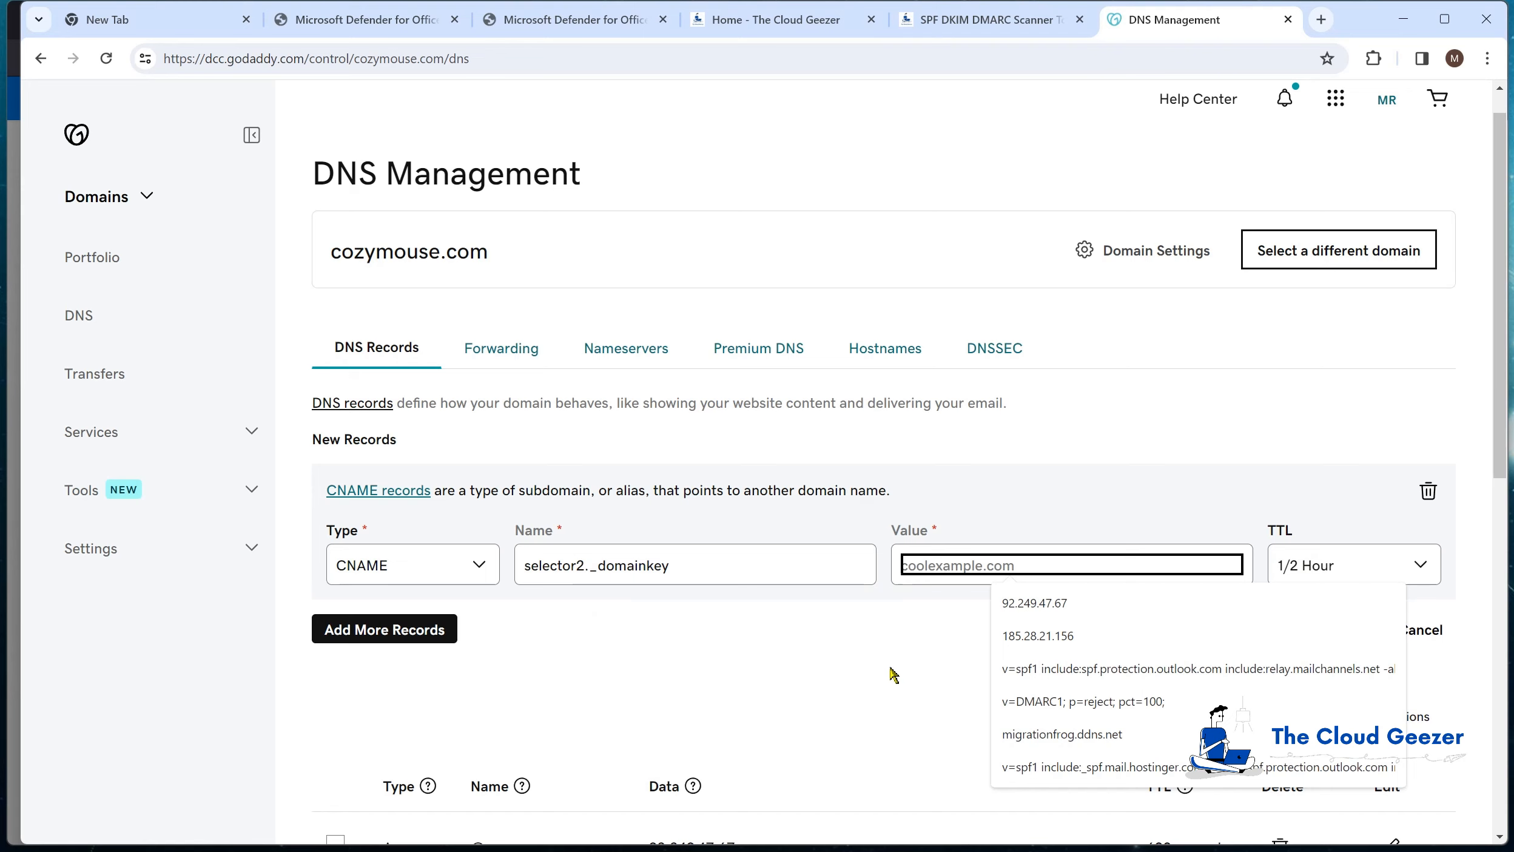
{"action": "left_click", "coordinate": [937, 666]}
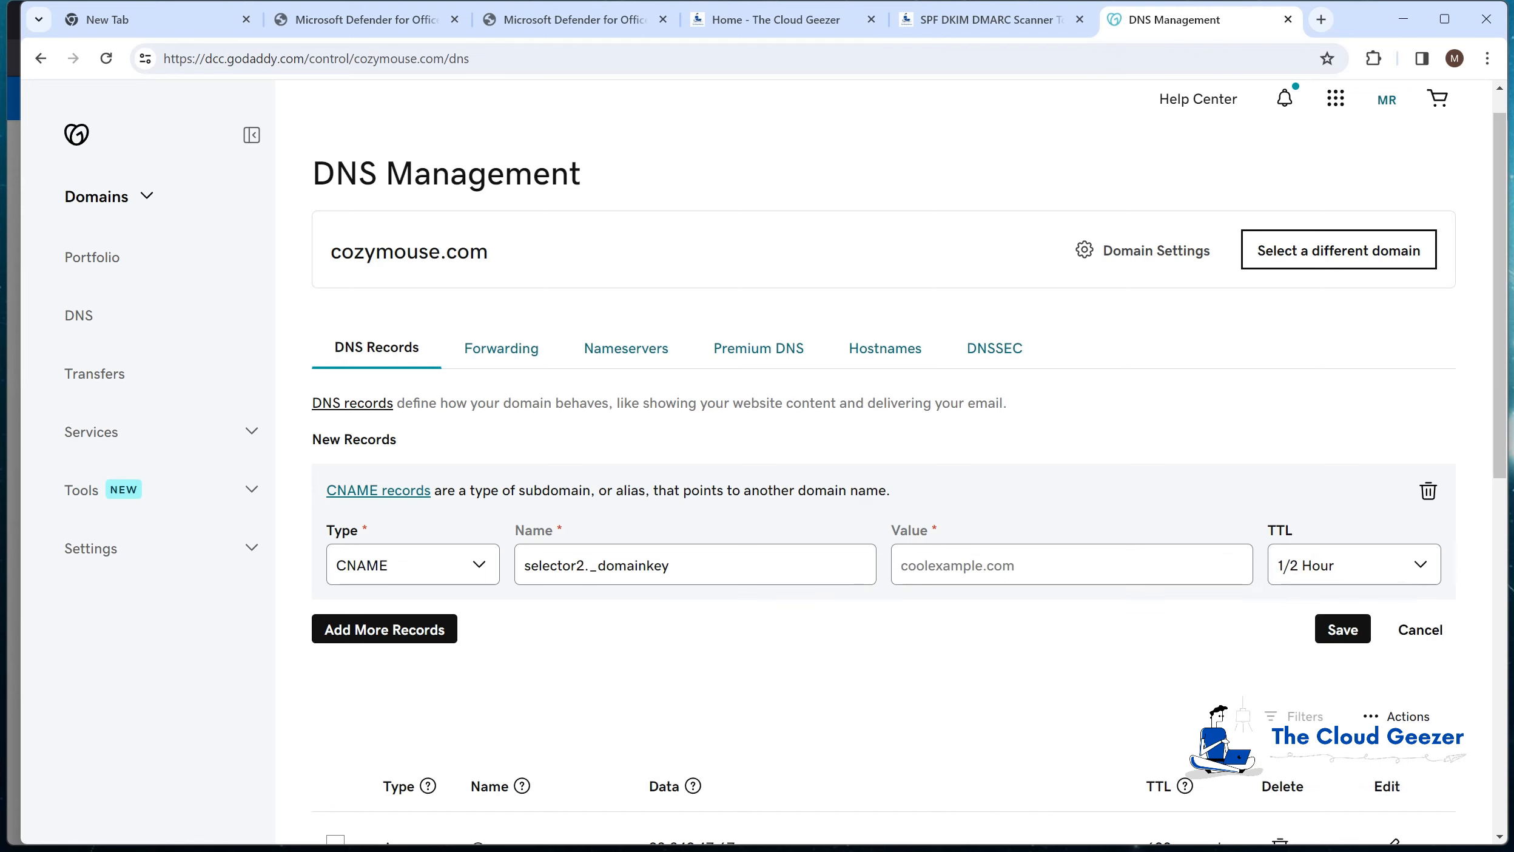
{"action": "left_click", "coordinate": [995, 565]}
{"action": "type", "text": "selector2-cozymouse-com._domainkey.cozymouse.onmicrosoft.com"}
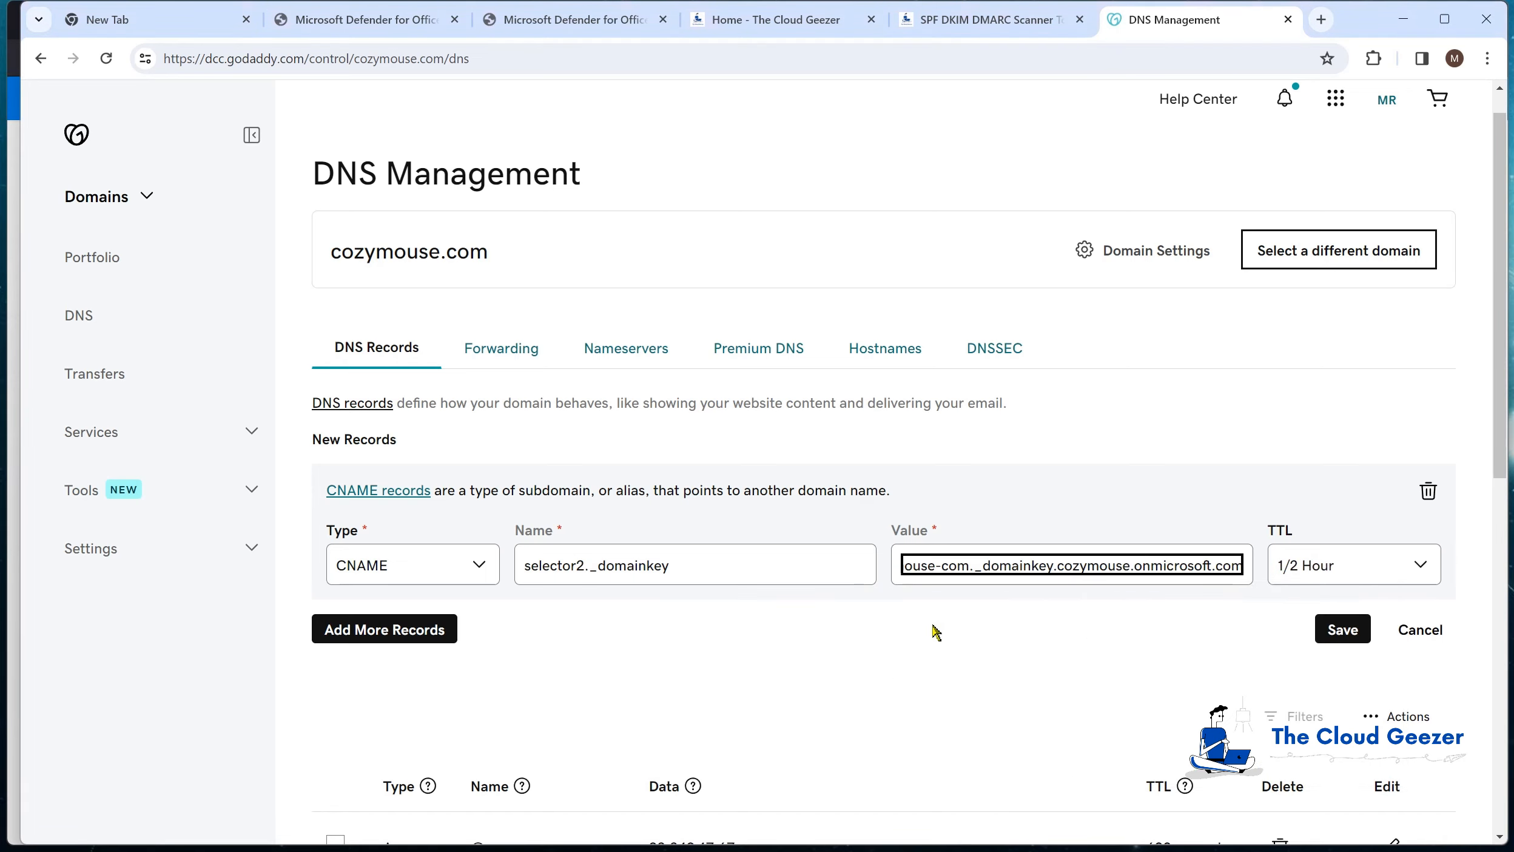
{"action": "left_click", "coordinate": [1343, 630]}
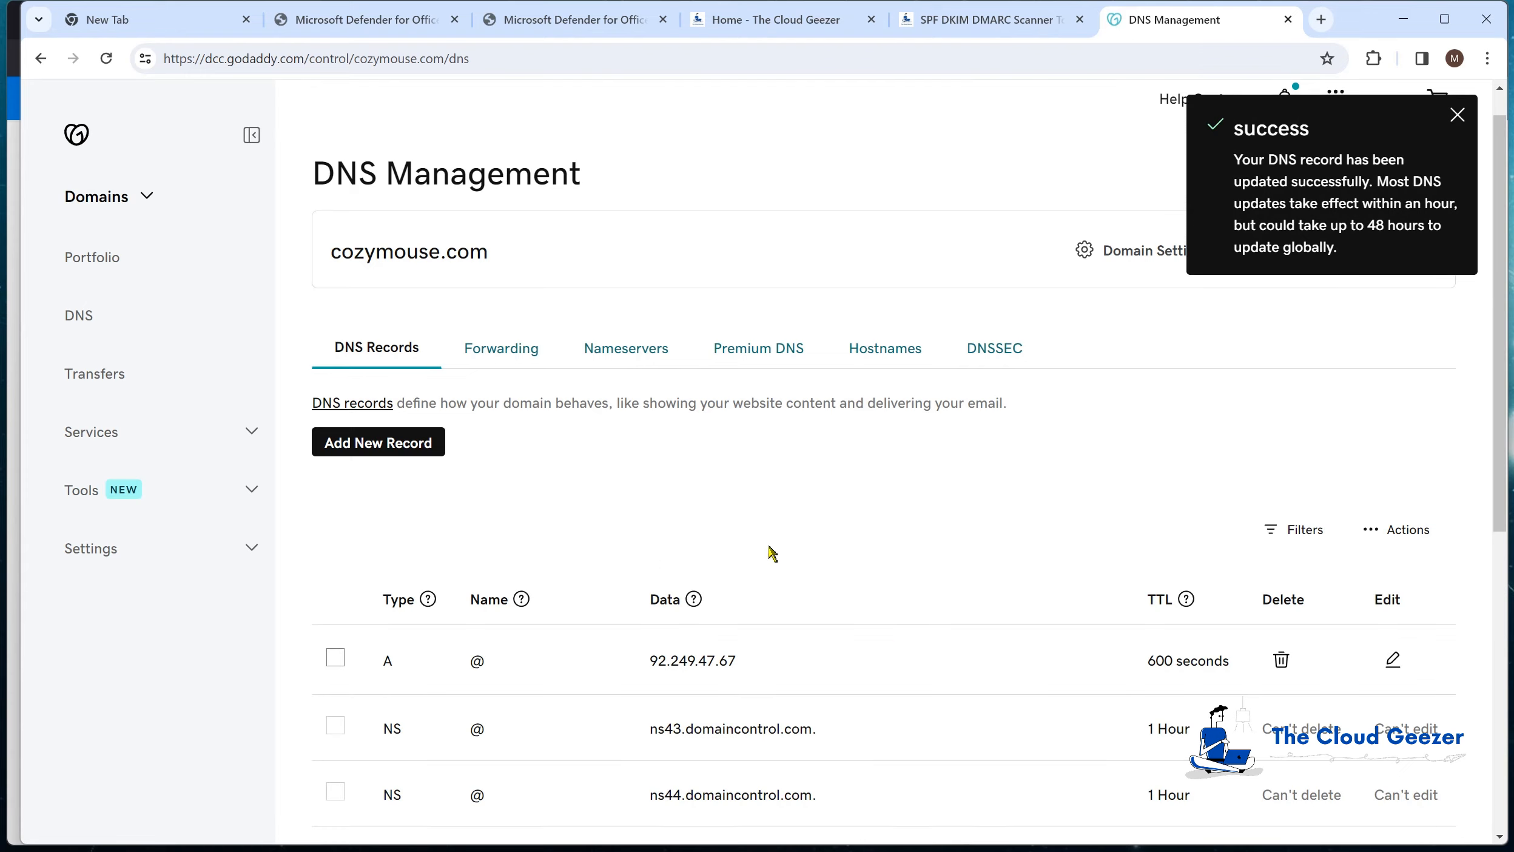
{"action": "scroll", "coordinate": [772, 553], "scroll_direction": "down", "scroll_amount": 8}
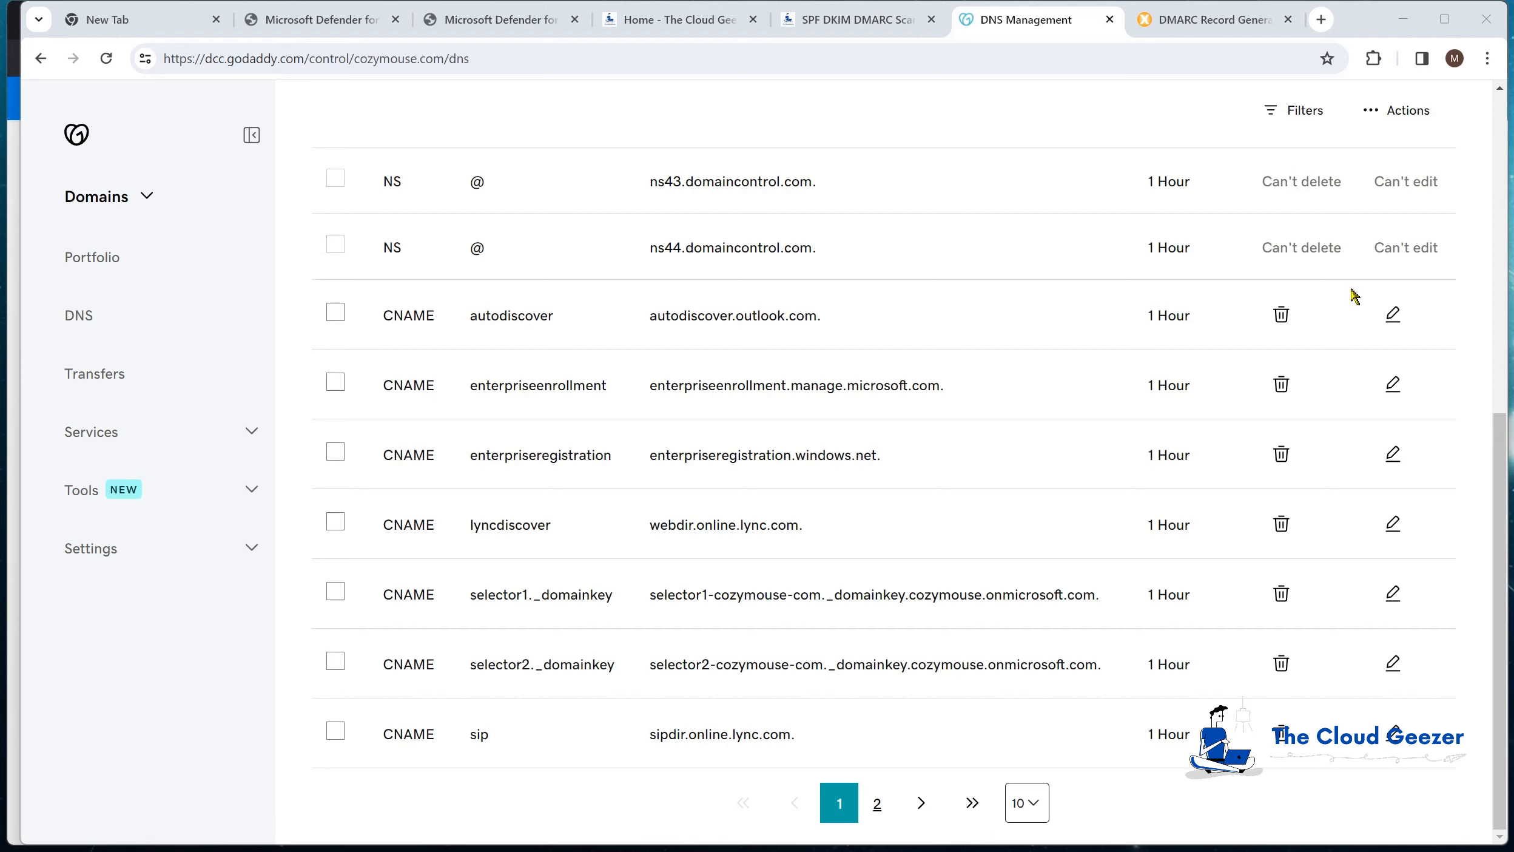
In the MxToolbox DMARC Record Generator, check cozymouse.com and set the treatment of mail that fails DMARC to Reject.
{"action": "left_click", "coordinate": [1189, 22]}
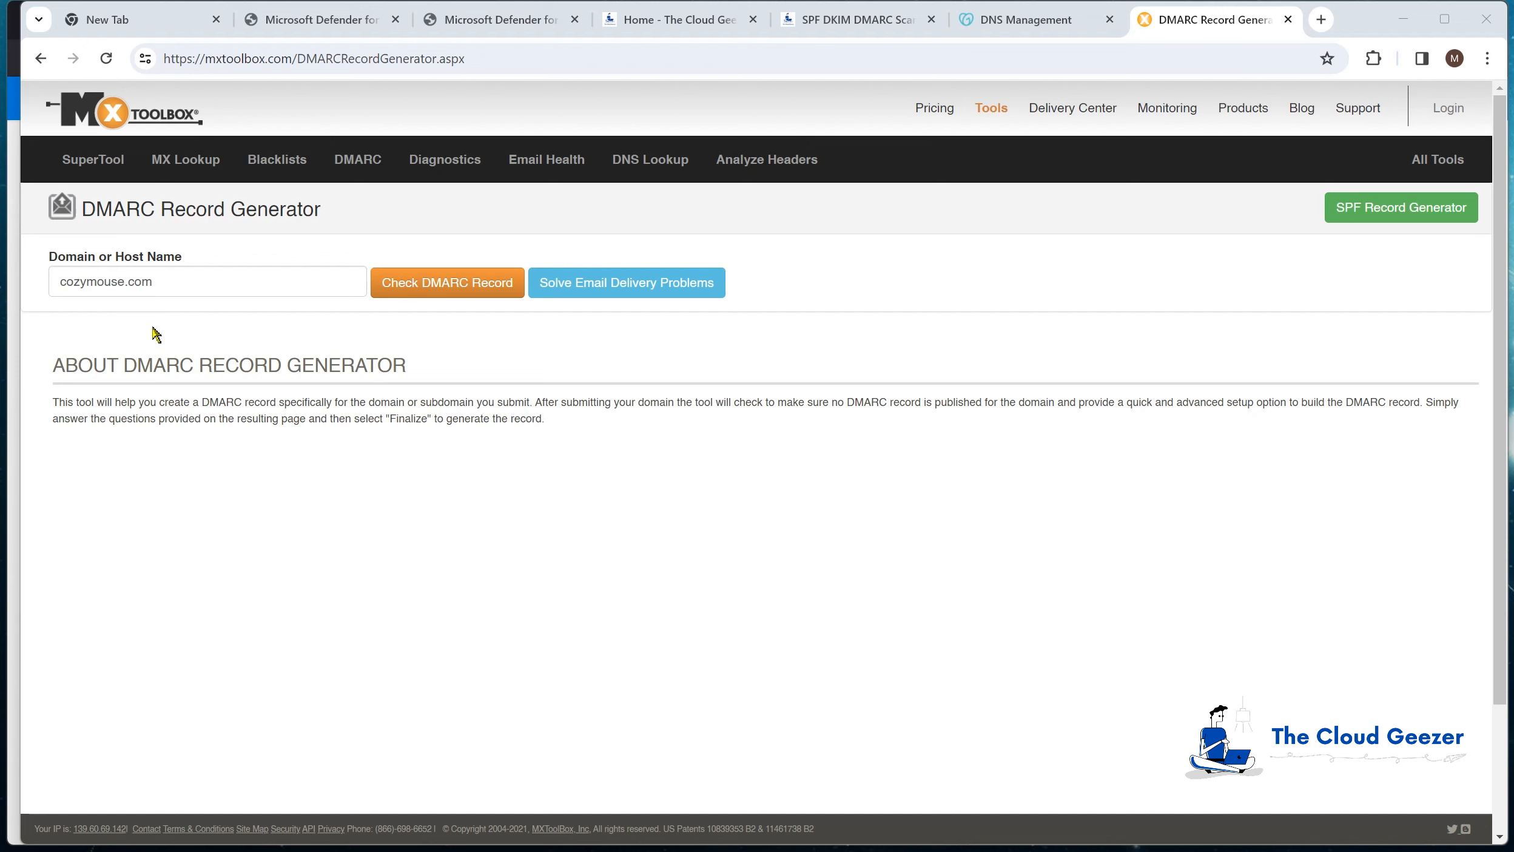
{"action": "left_click", "coordinate": [436, 284]}
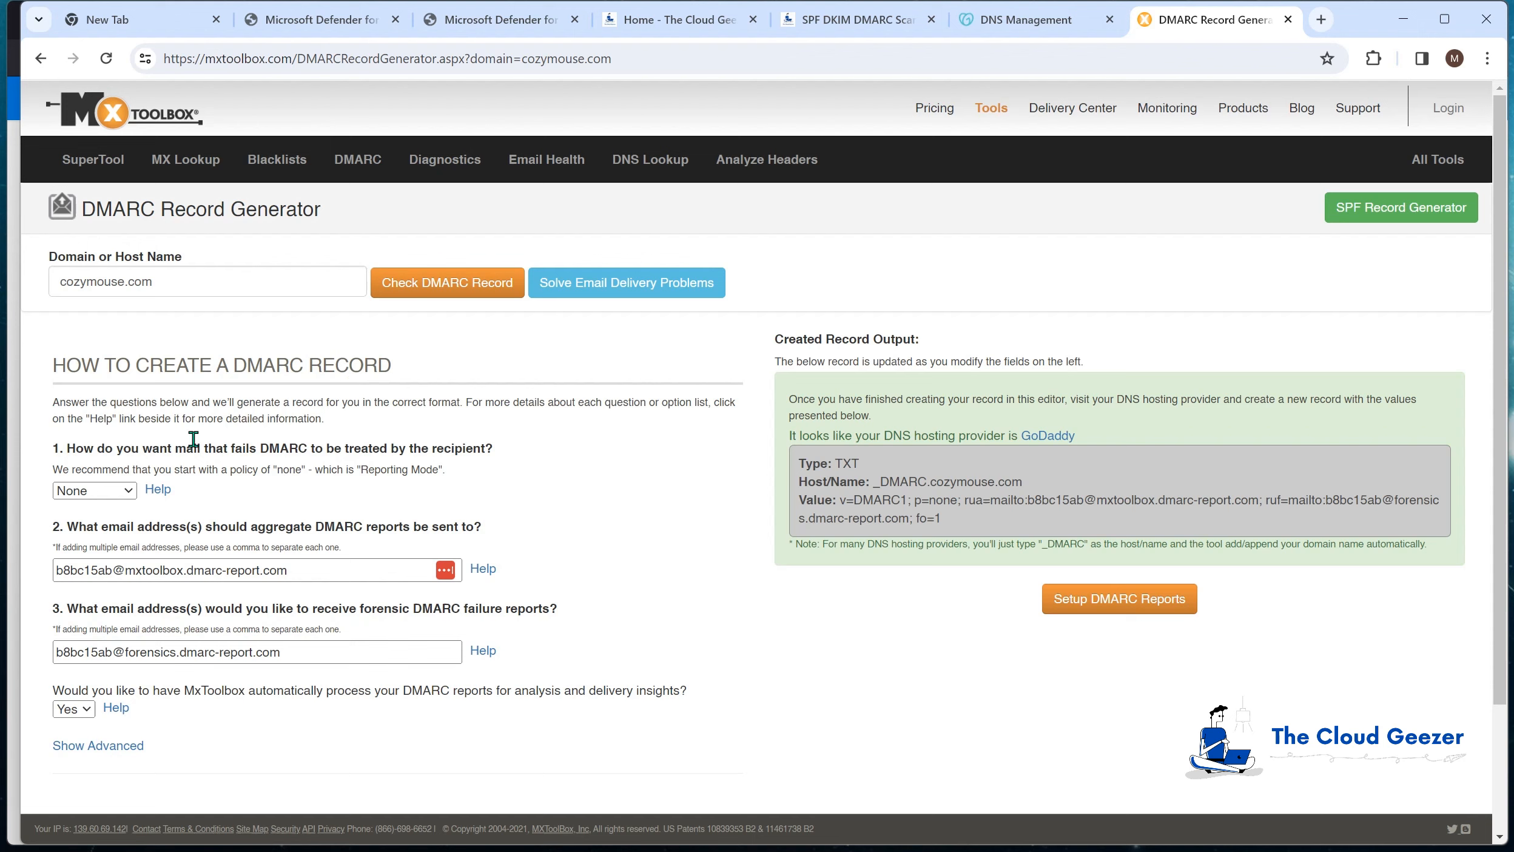
{"action": "left_click", "coordinate": [84, 491]}
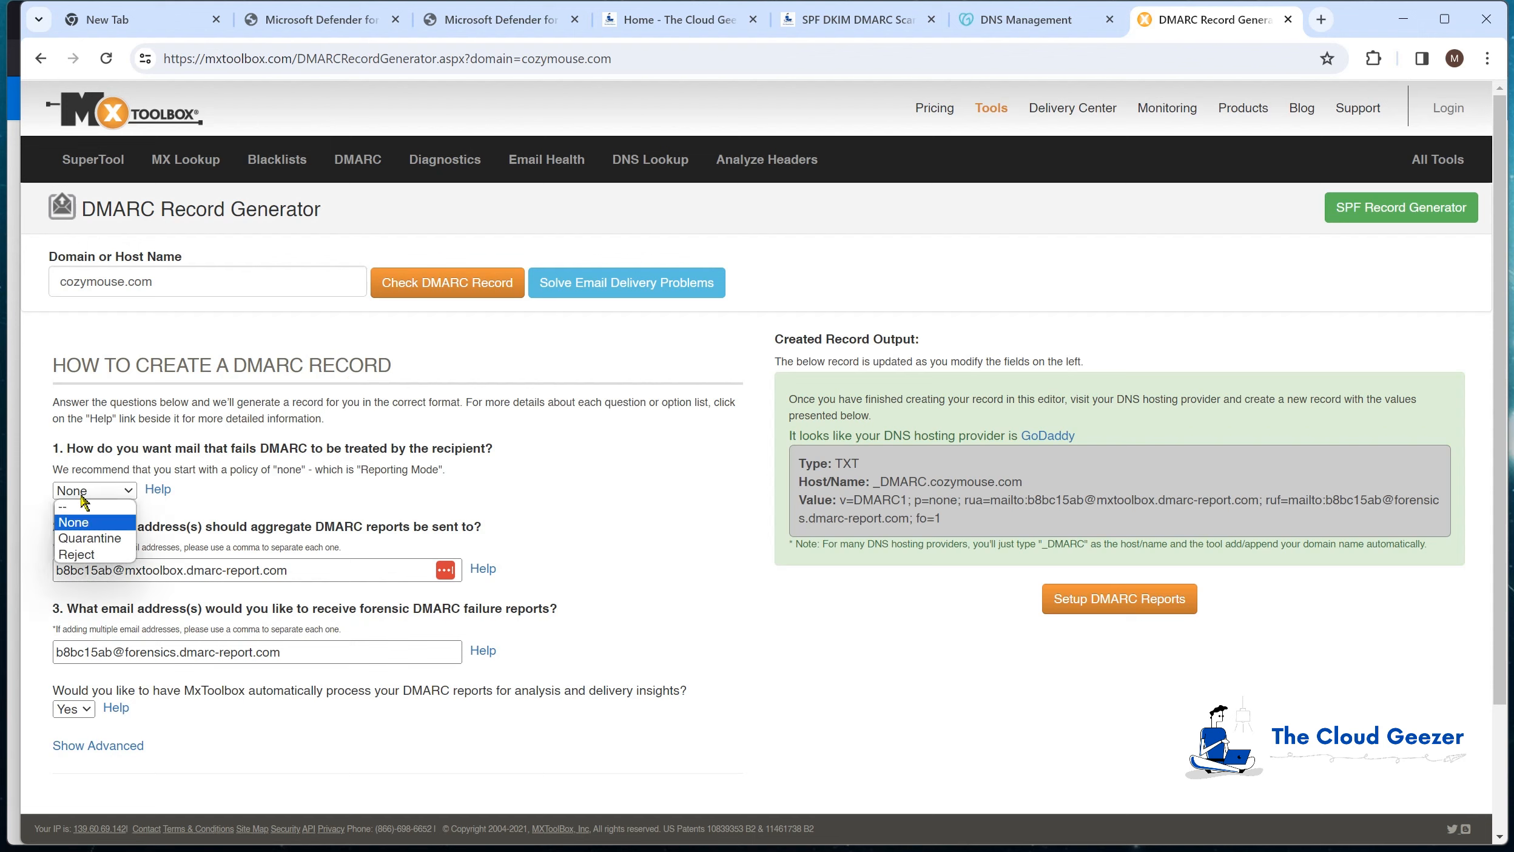
{"action": "left_click", "coordinate": [85, 555]}
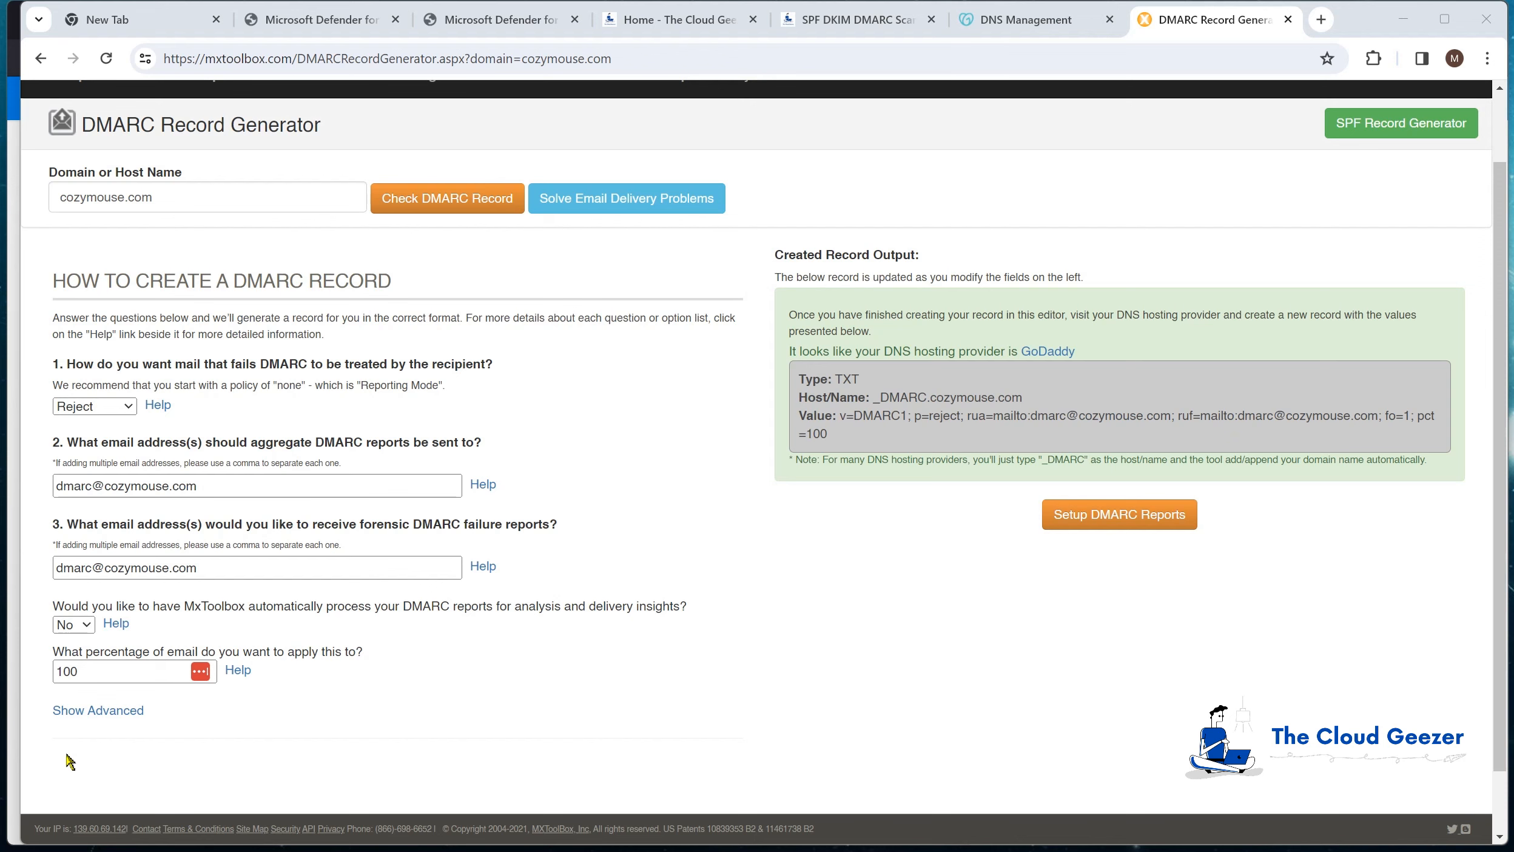
Show and review the advanced DMARC options, then select the full generated record value for copying.
{"action": "left_click", "coordinate": [97, 710]}
{"action": "scroll", "coordinate": [412, 720], "scroll_direction": "down", "scroll_amount": 5}
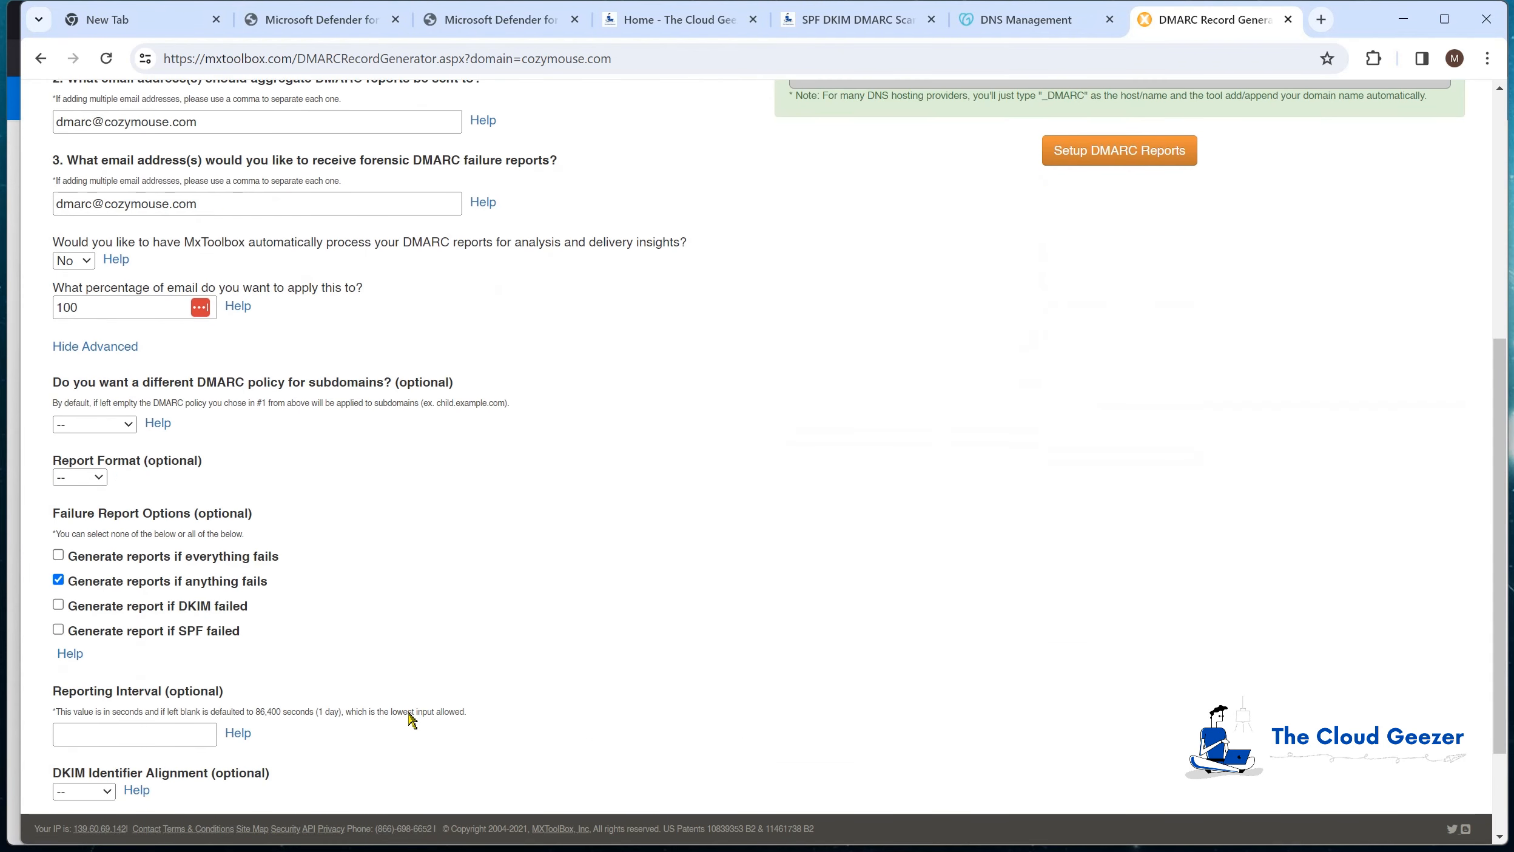
{"action": "scroll", "coordinate": [293, 664], "scroll_direction": "down", "scroll_amount": 2}
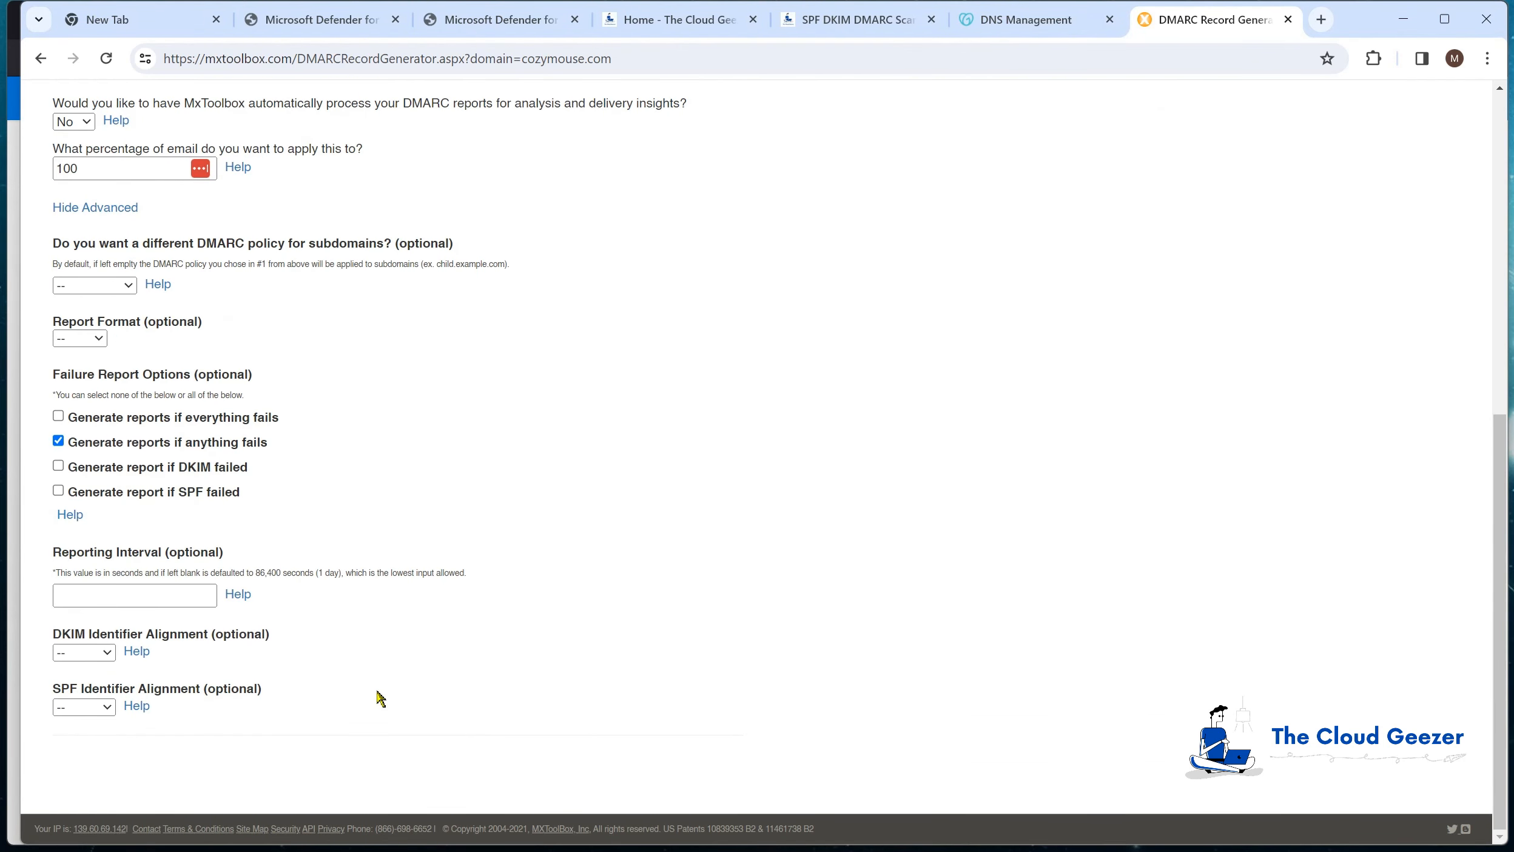
{"action": "scroll", "coordinate": [377, 698], "scroll_direction": "up", "scroll_amount": 8}
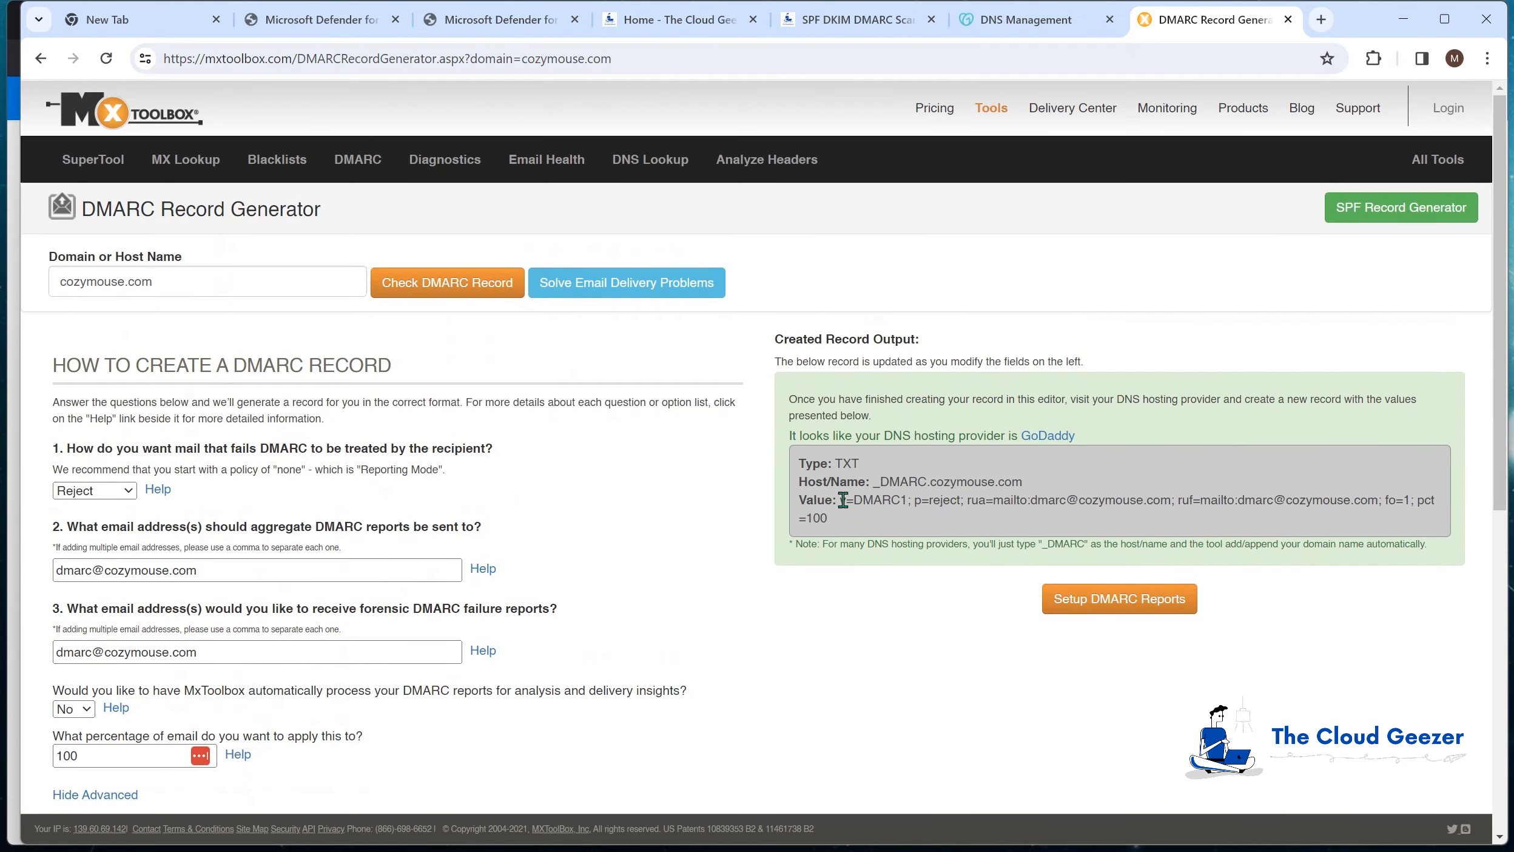
{"action": "left_click_drag", "start_coordinate": [844, 500], "coordinate": [850, 522]}
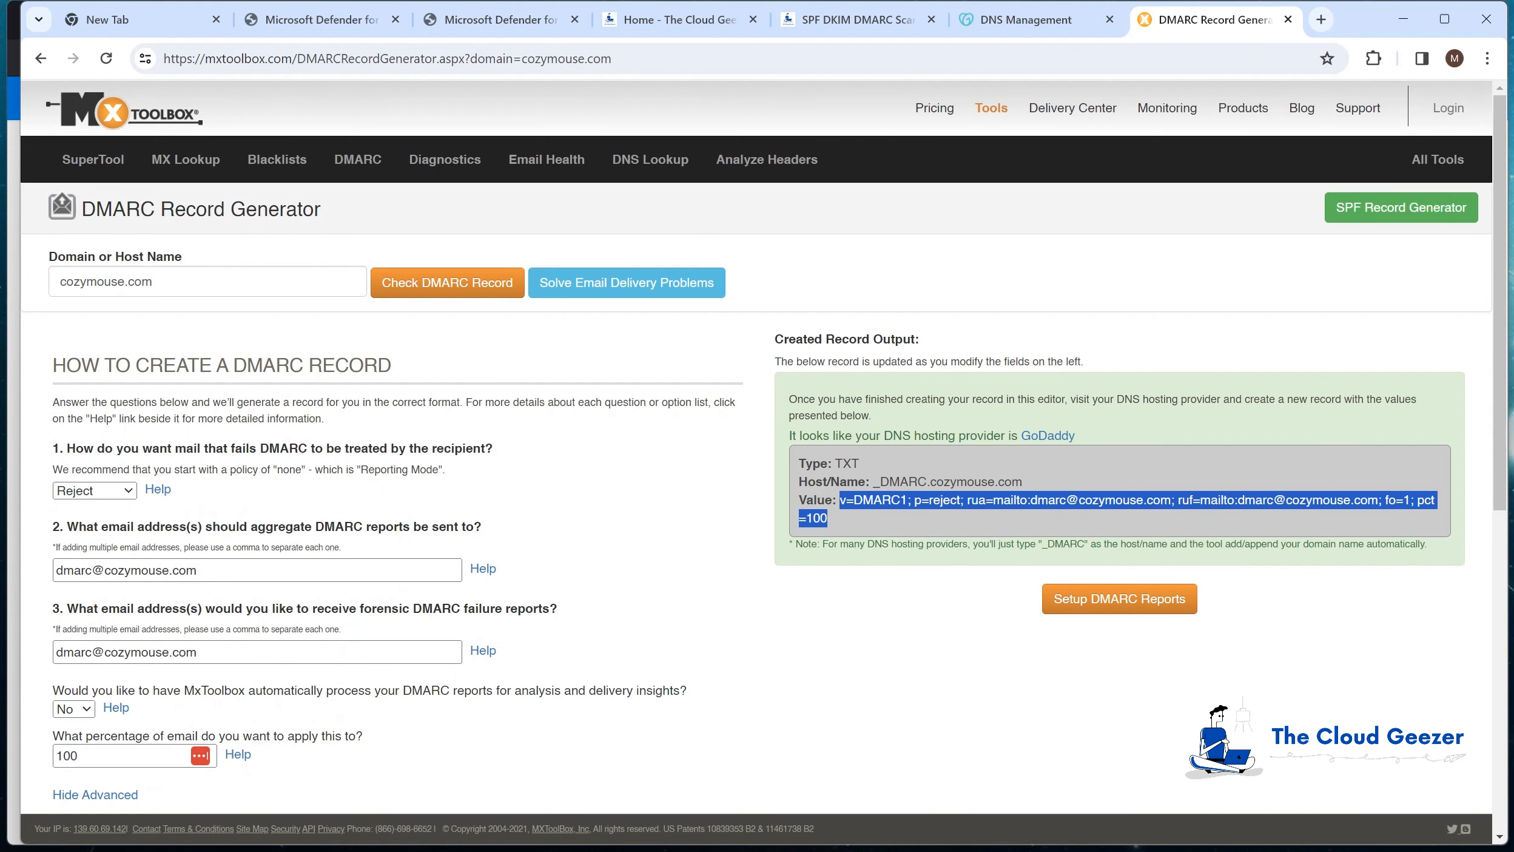
In GoDaddy DNS Management, add and save a TXT record named _DMARC with the copied DMARC record as its value.
{"action": "left_click", "coordinate": [1031, 22]}
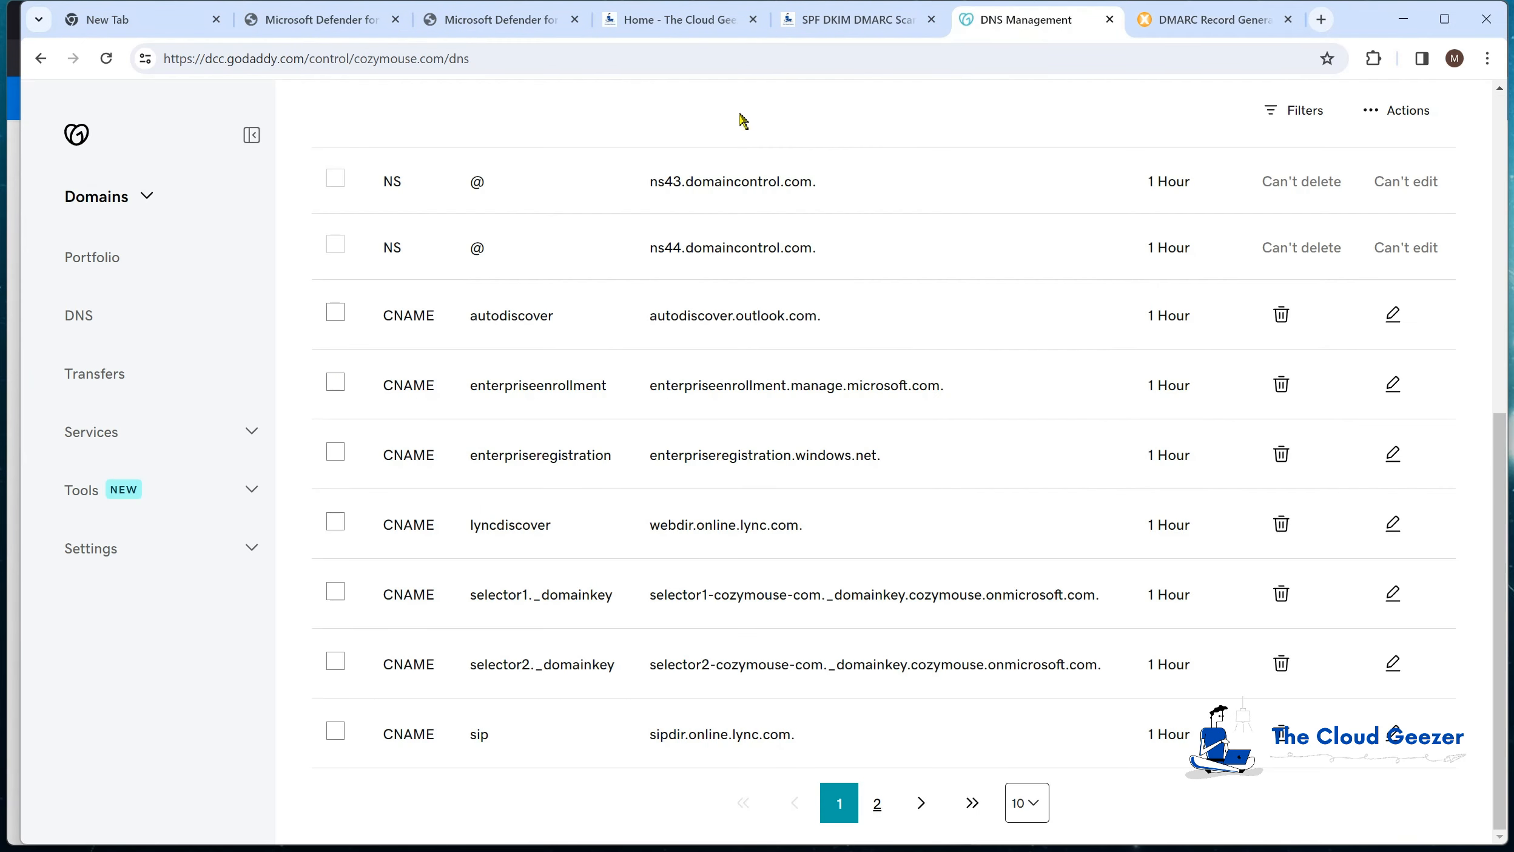
{"action": "scroll", "coordinate": [889, 369], "scroll_direction": "up", "scroll_amount": 5}
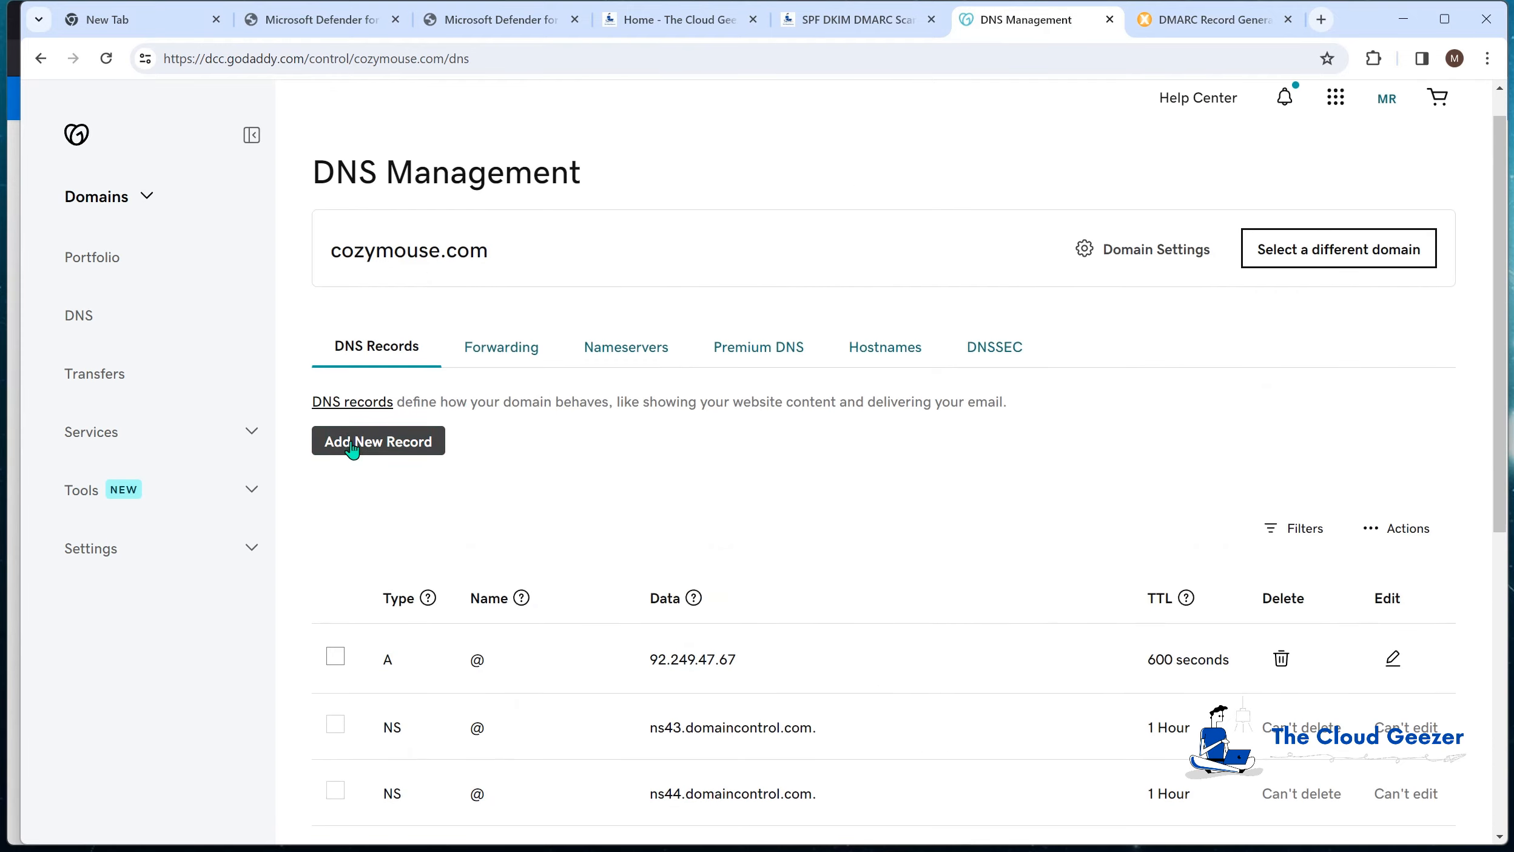
{"action": "left_click", "coordinate": [352, 449]}
{"action": "left_click", "coordinate": [464, 571]}
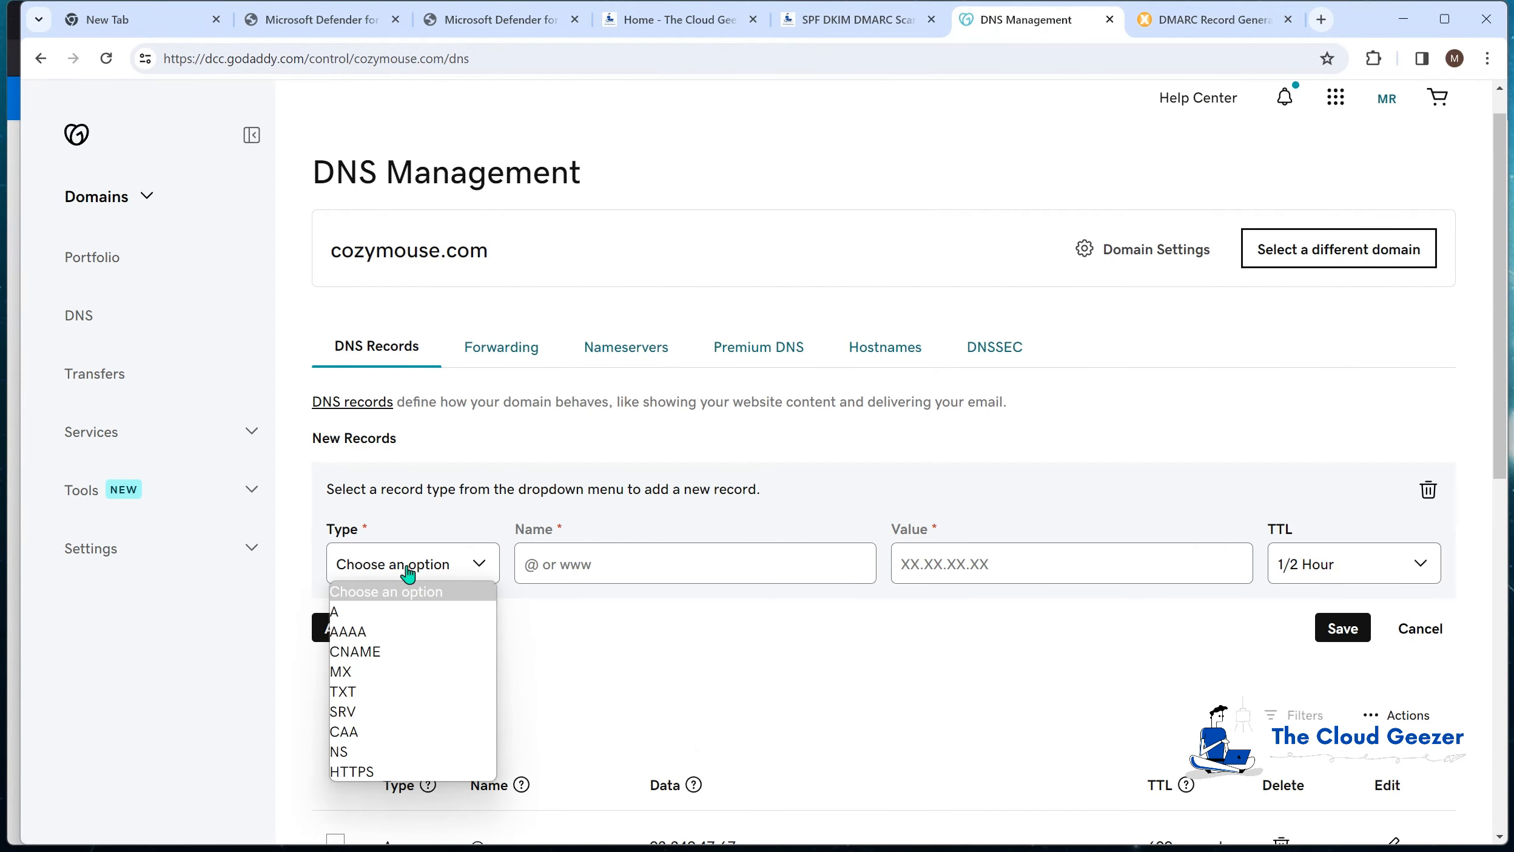
{"action": "left_click", "coordinate": [401, 692]}
{"action": "left_click", "coordinate": [582, 564]}
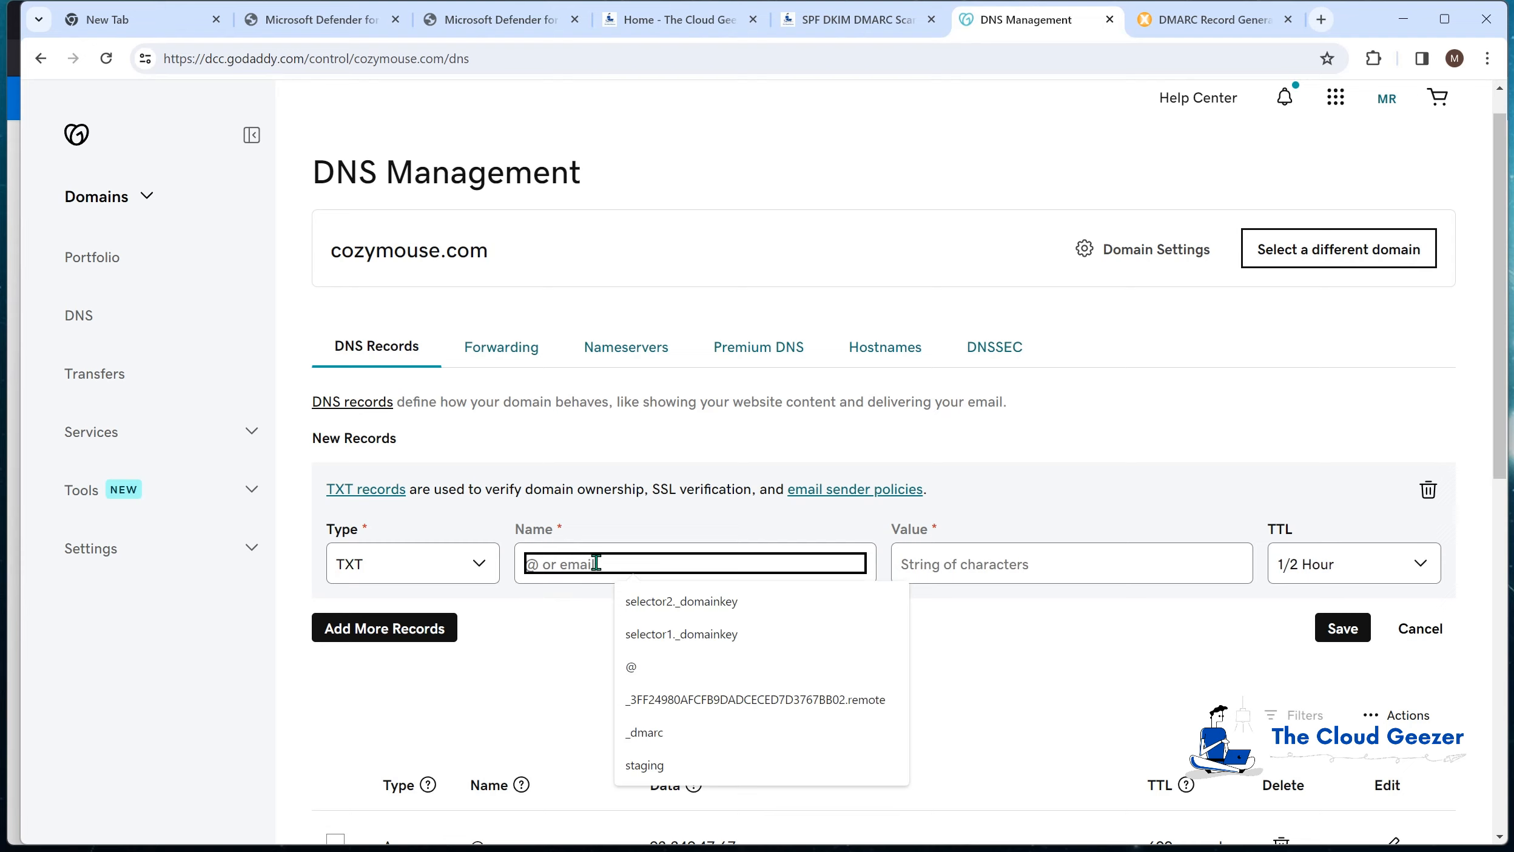
{"action": "type", "text": "_DMA"}
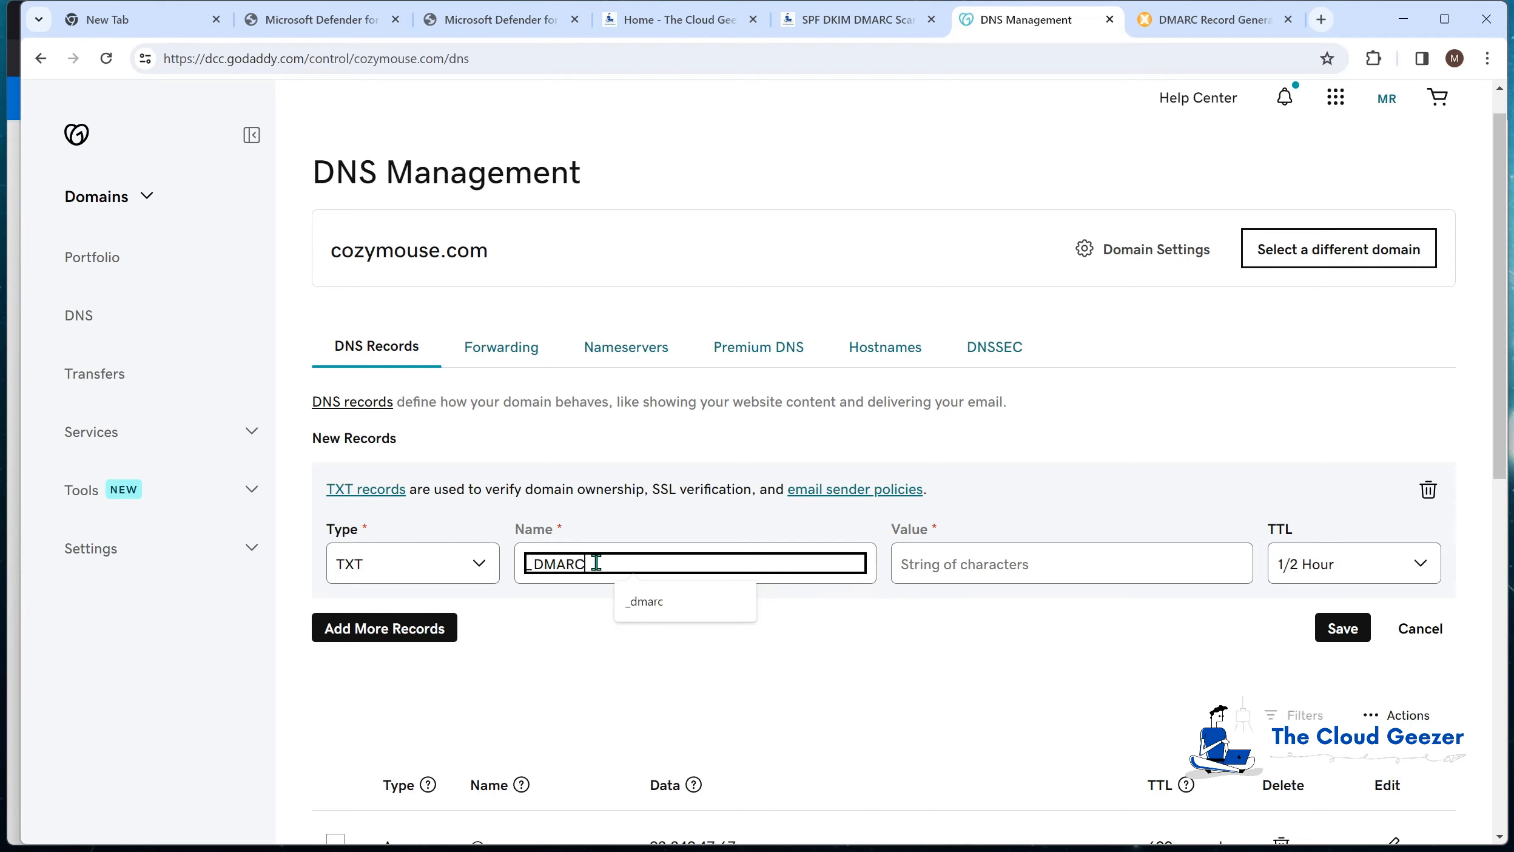
{"action": "type", "text": "RC"}
{"action": "key", "text": "Tab"}
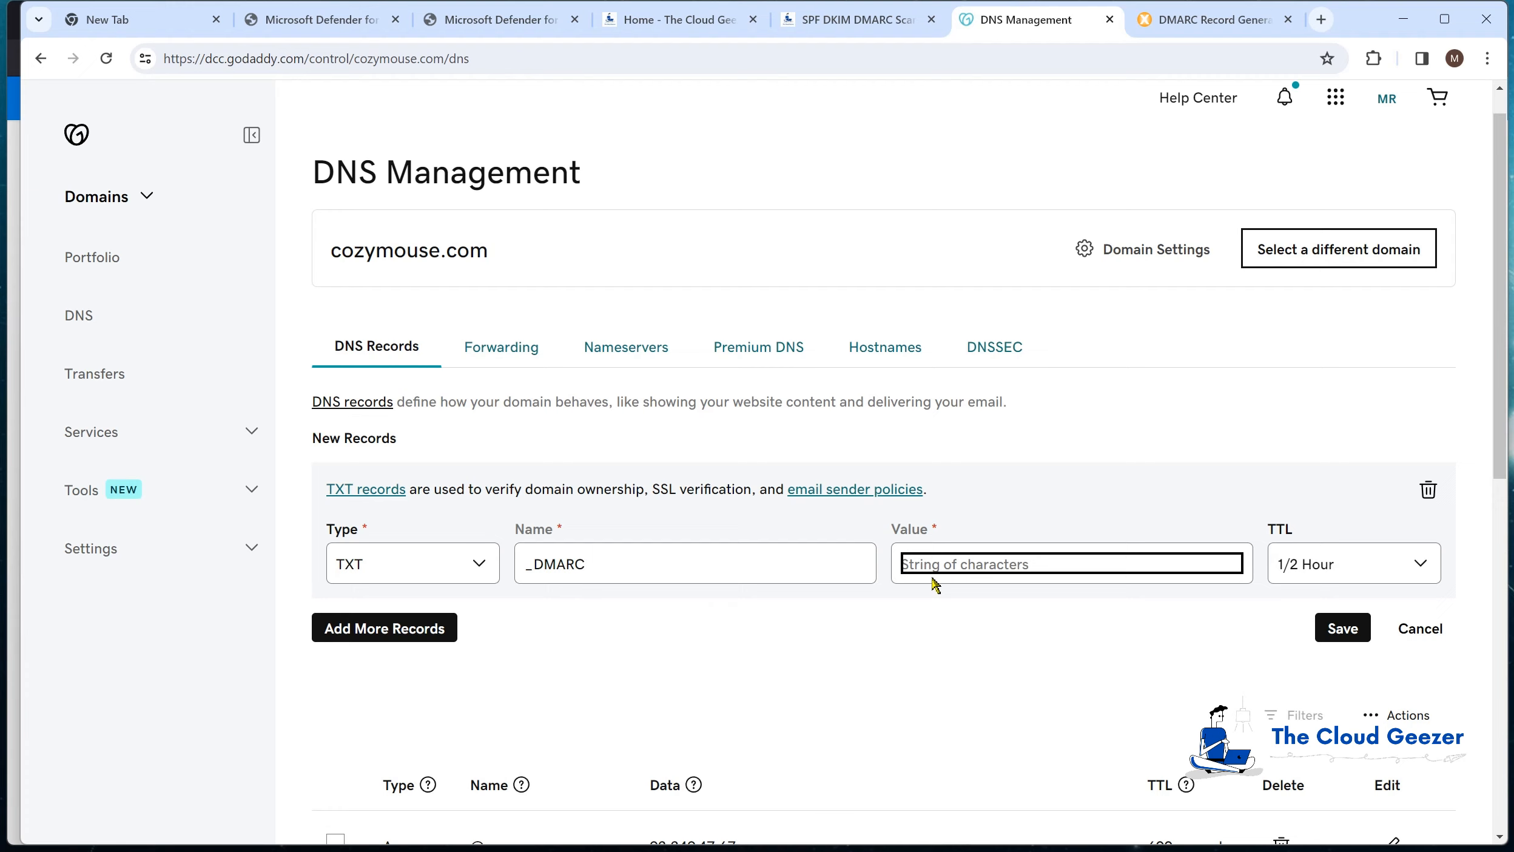
{"action": "key", "text": "ctrl+v"}
{"action": "left_click", "coordinate": [1346, 629]}
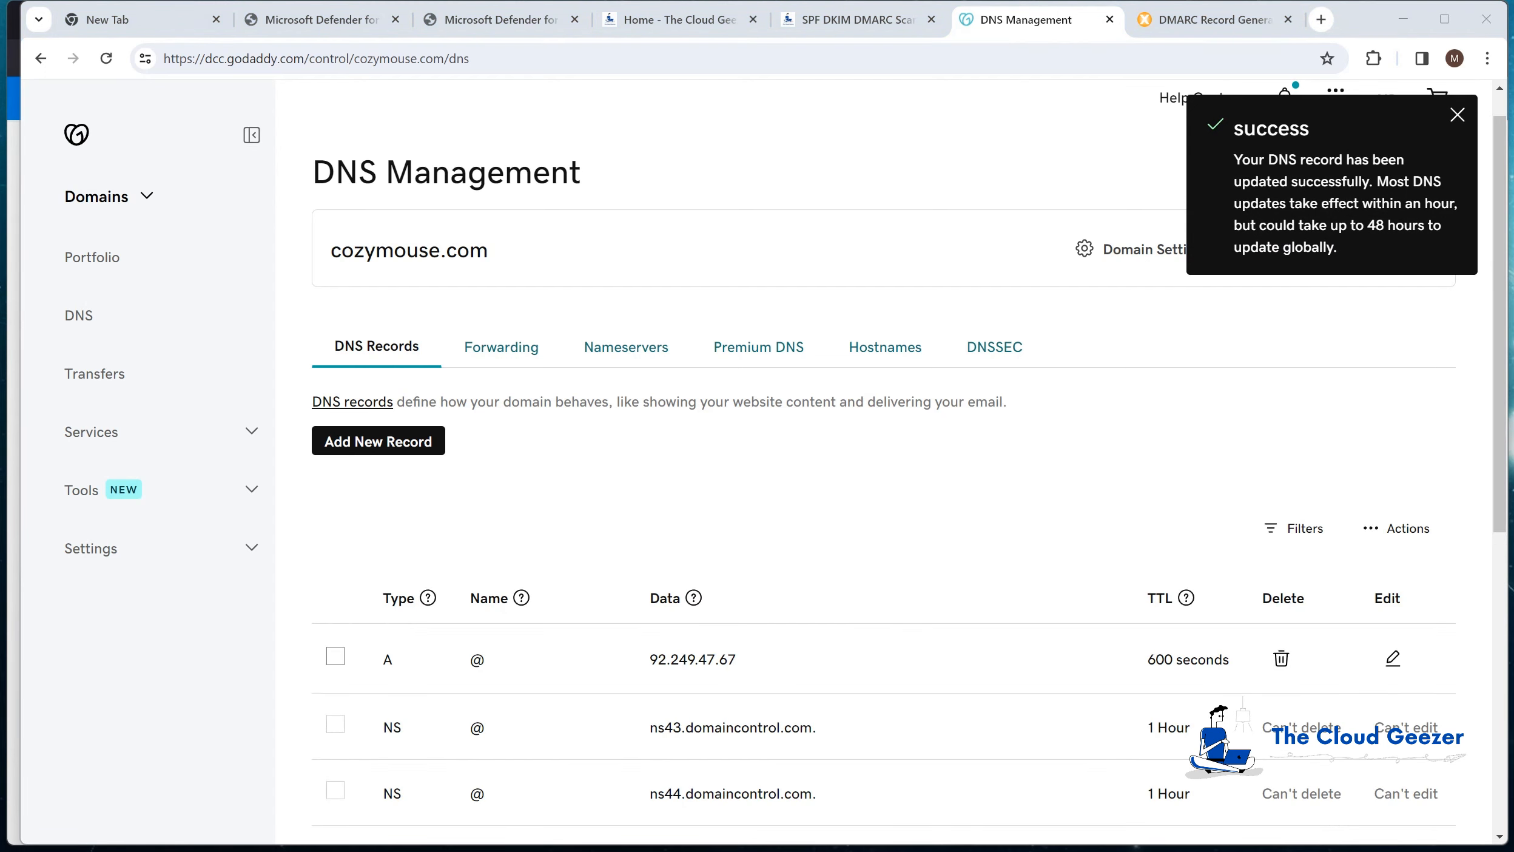
Switch to Microsoft Defender and enable DKIM signatures for cozymouse.com, retrying if the CNAME records are not yet found, and close the domain's details.
{"action": "left_click", "coordinate": [679, 849]}
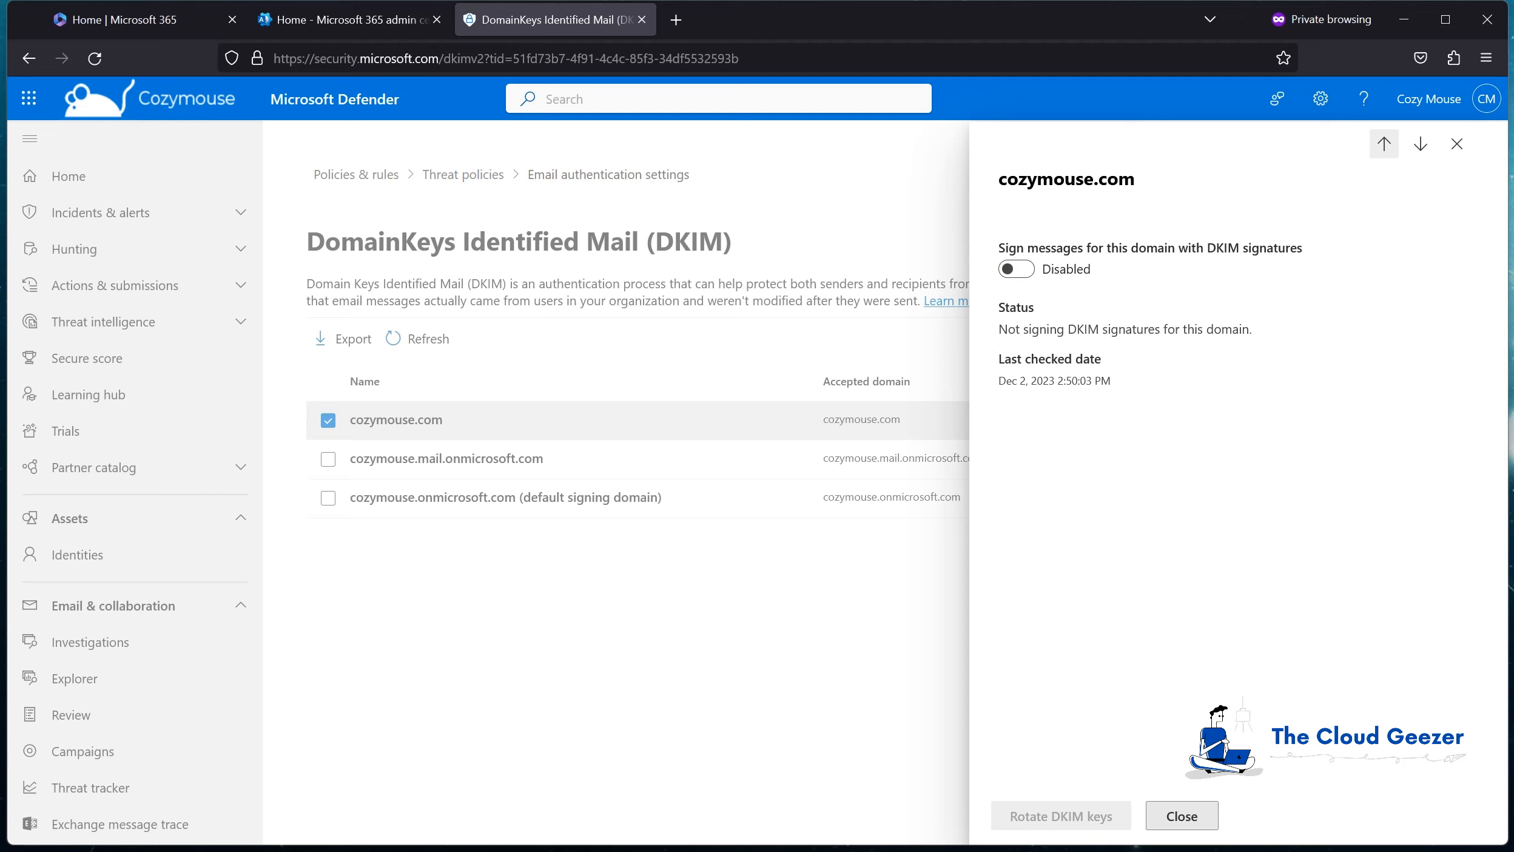
{"action": "left_click", "coordinate": [1015, 270]}
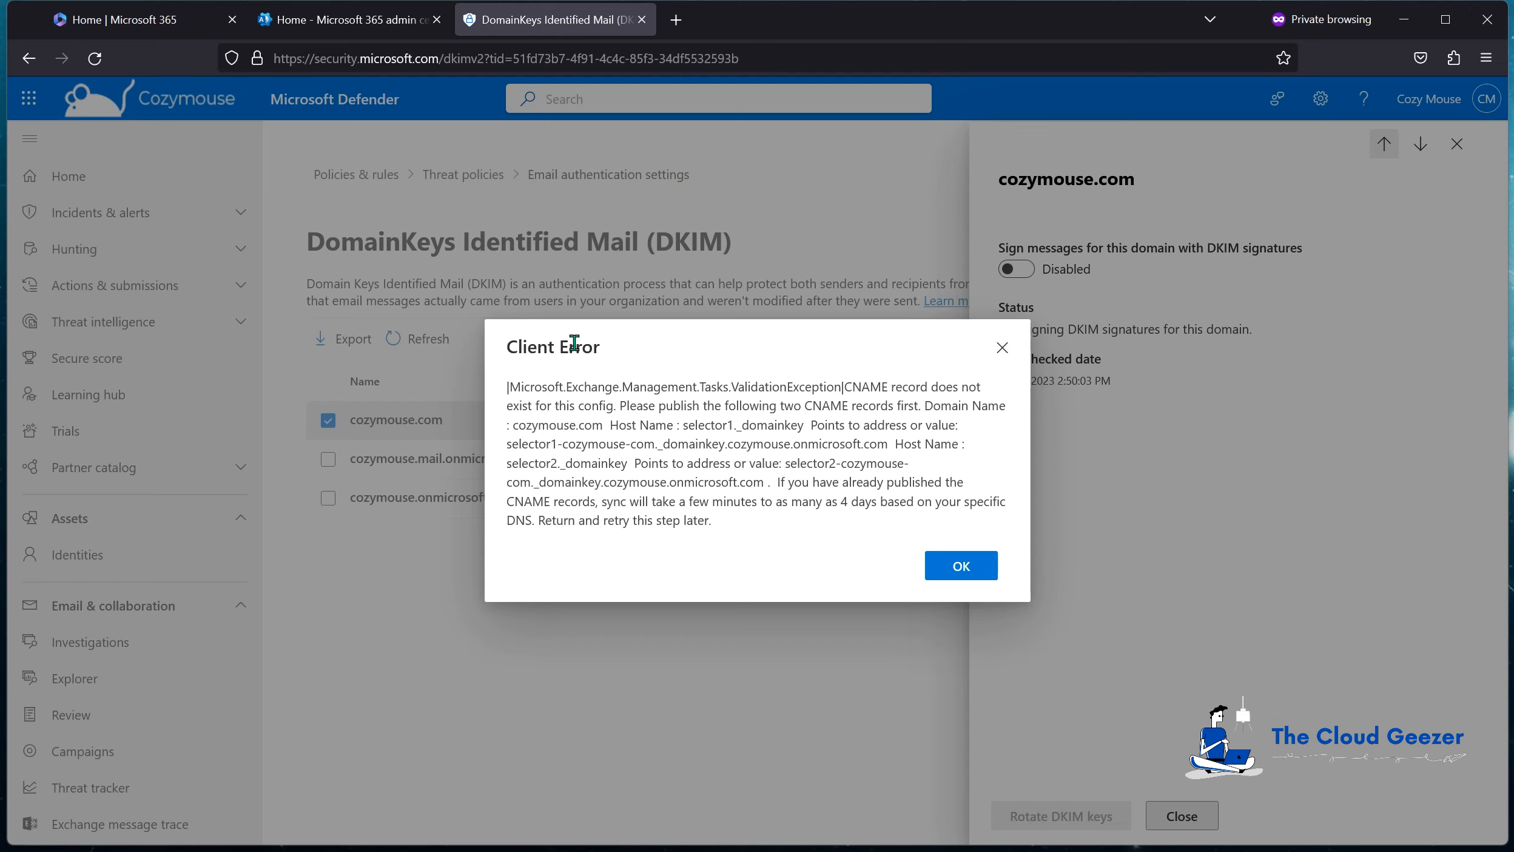
{"action": "left_click", "coordinate": [959, 566]}
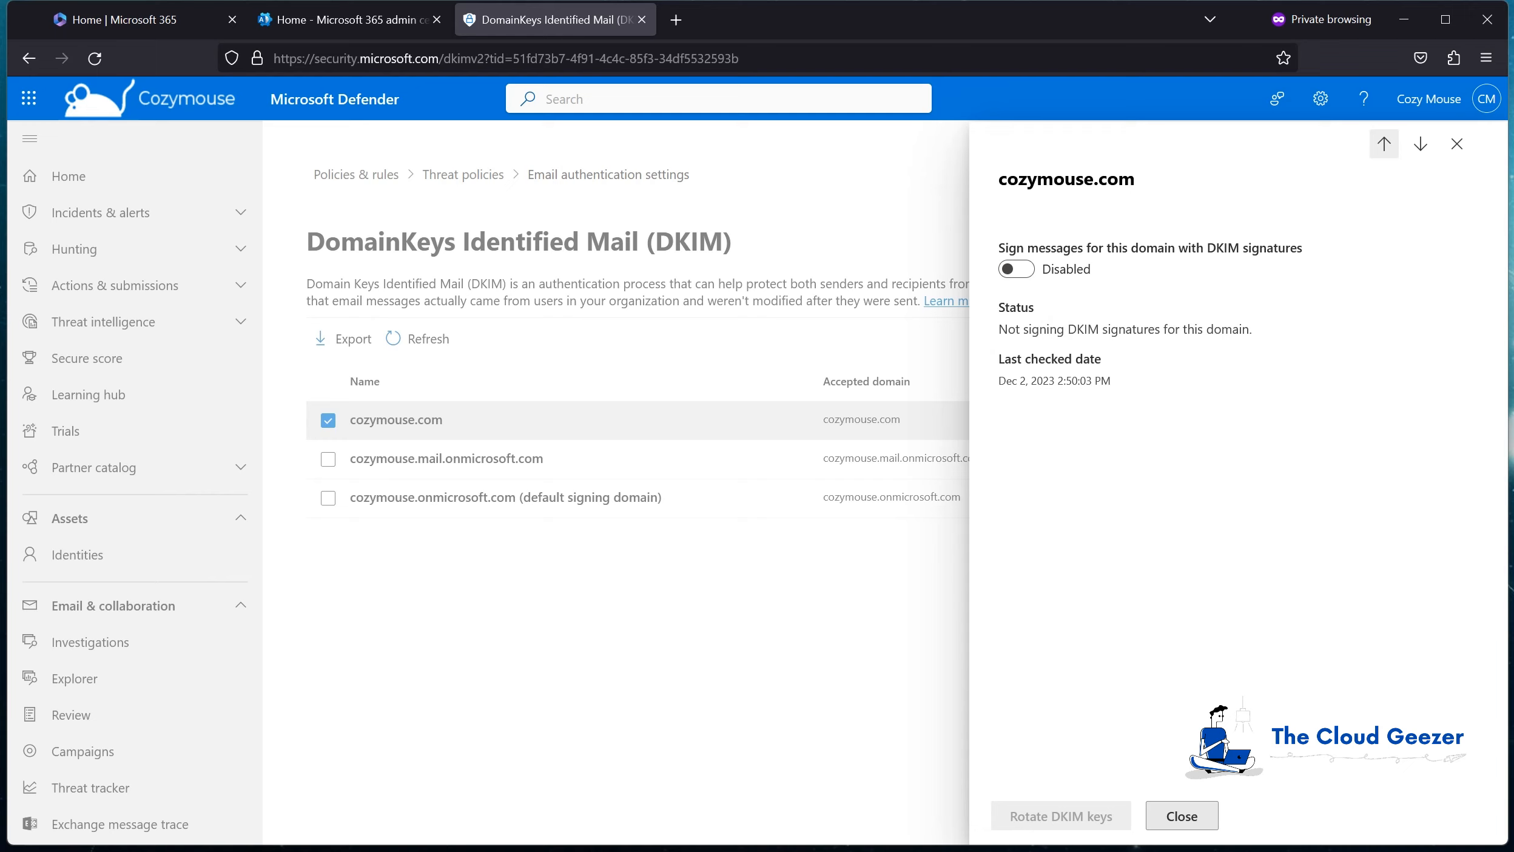
{"action": "left_click", "coordinate": [1019, 270]}
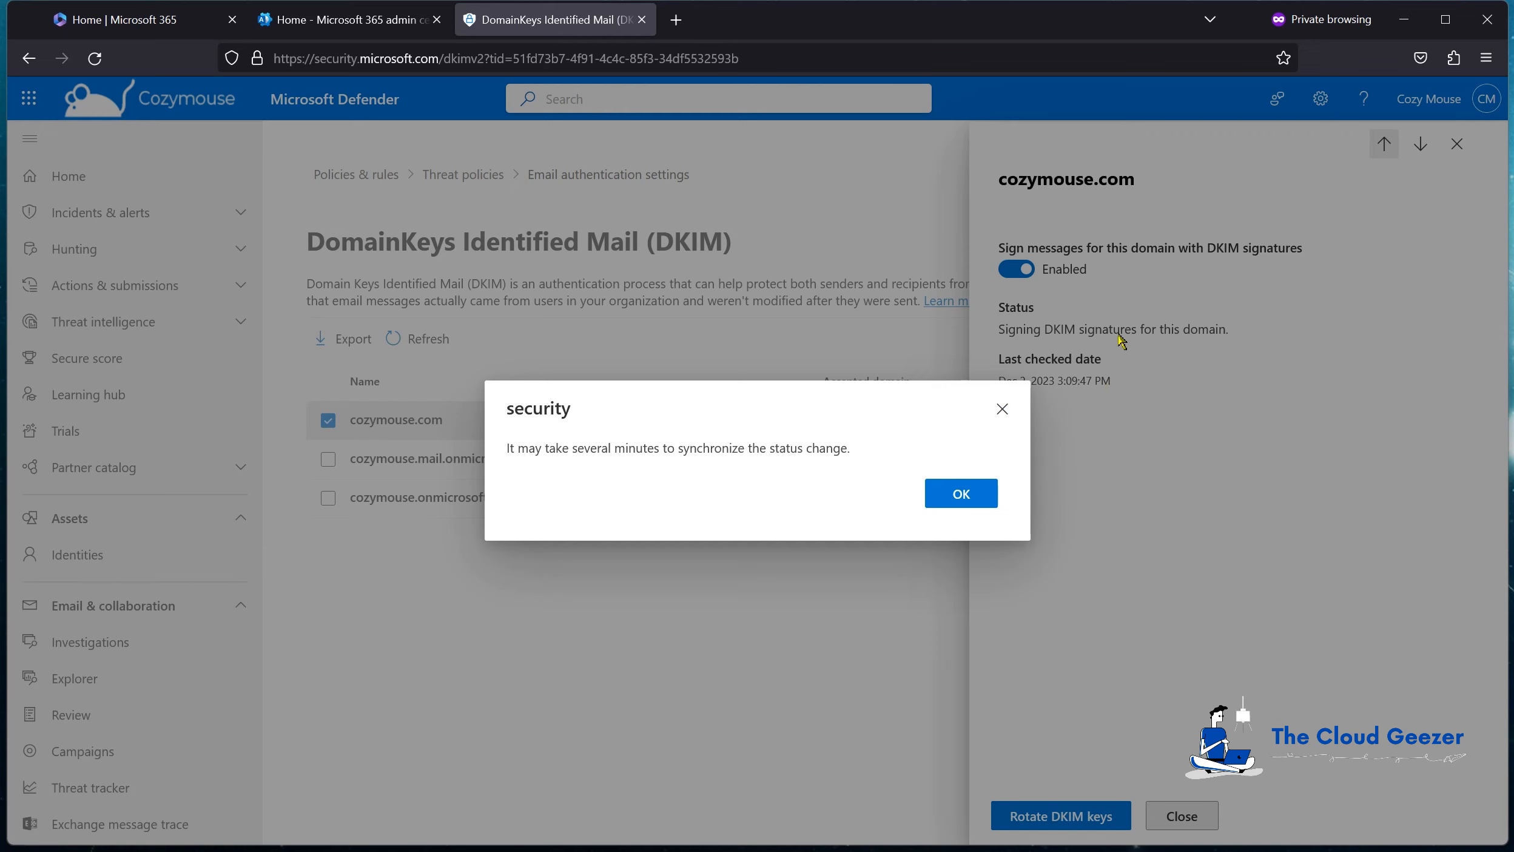
{"action": "left_click", "coordinate": [937, 508]}
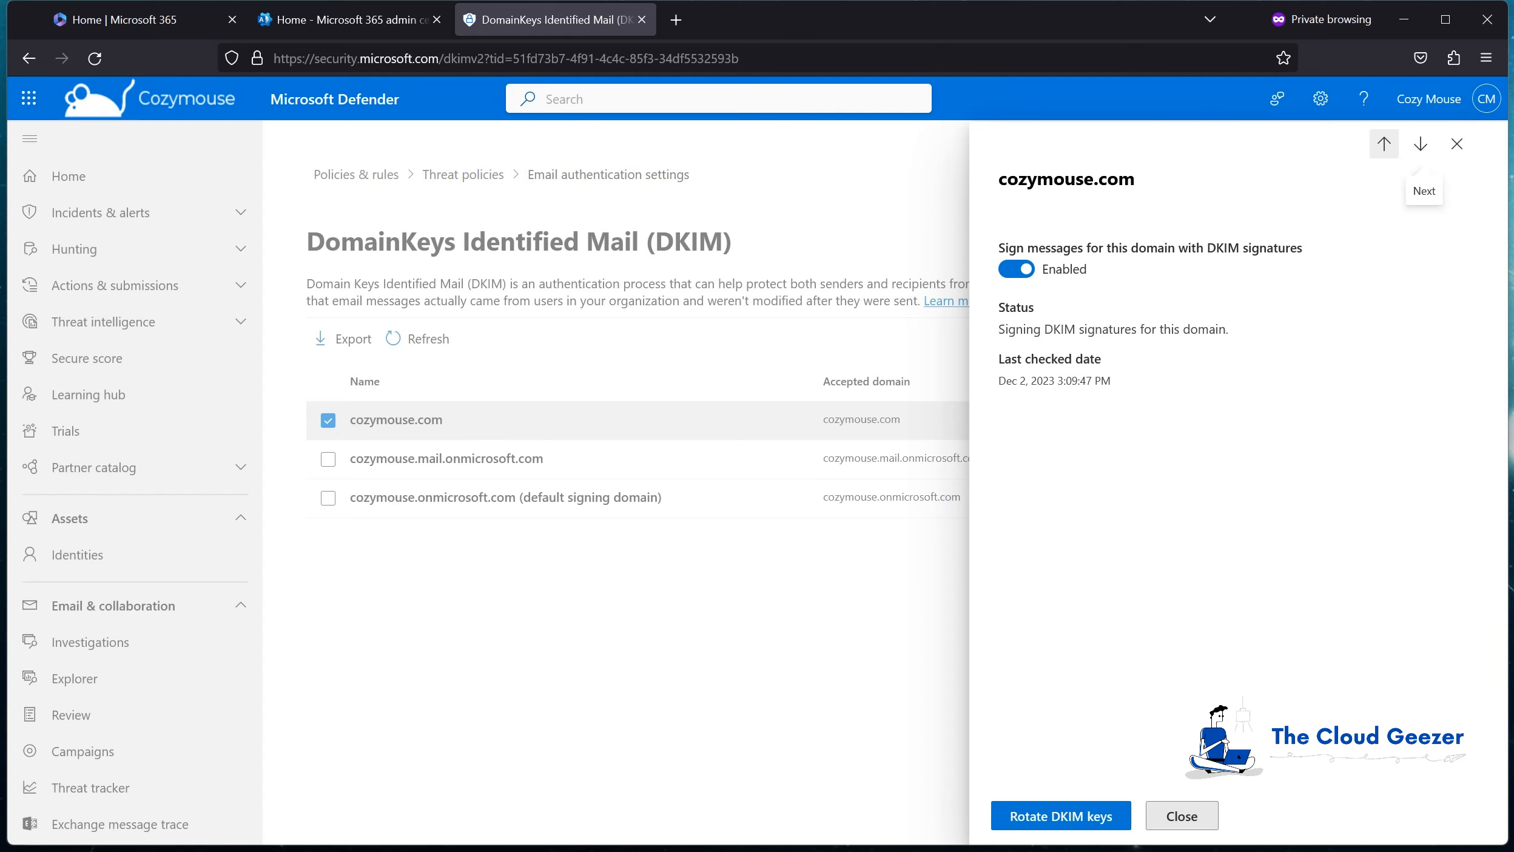
{"action": "left_click", "coordinate": [1175, 813]}
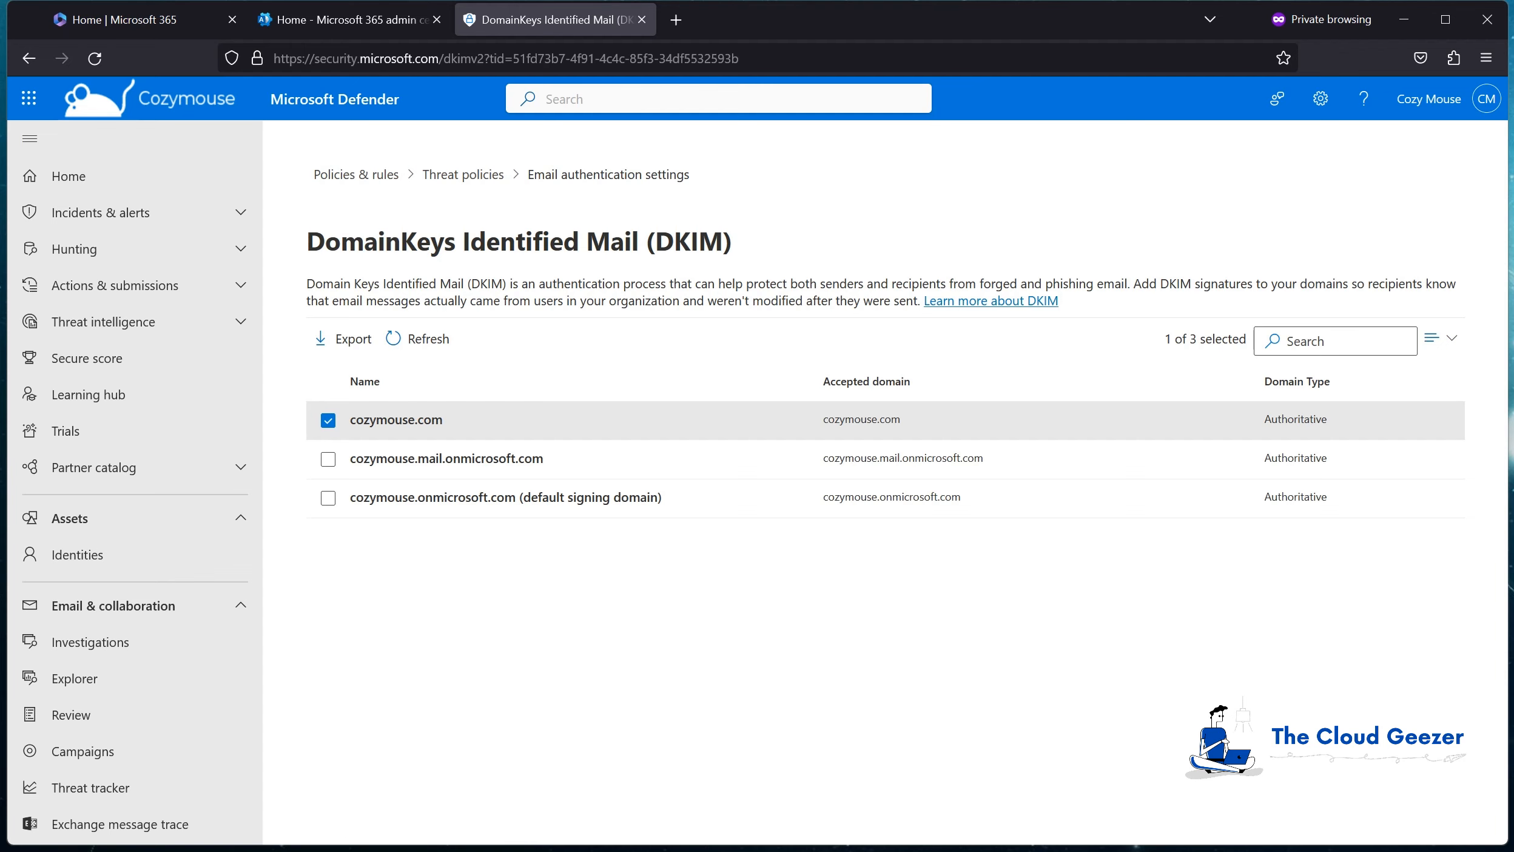
Switch to Windows PowerShell ISE and, after entering Connect-ExchangeOnline, rerun the ORCA report from the command history.
{"action": "key", "text": "alt+Tab"}
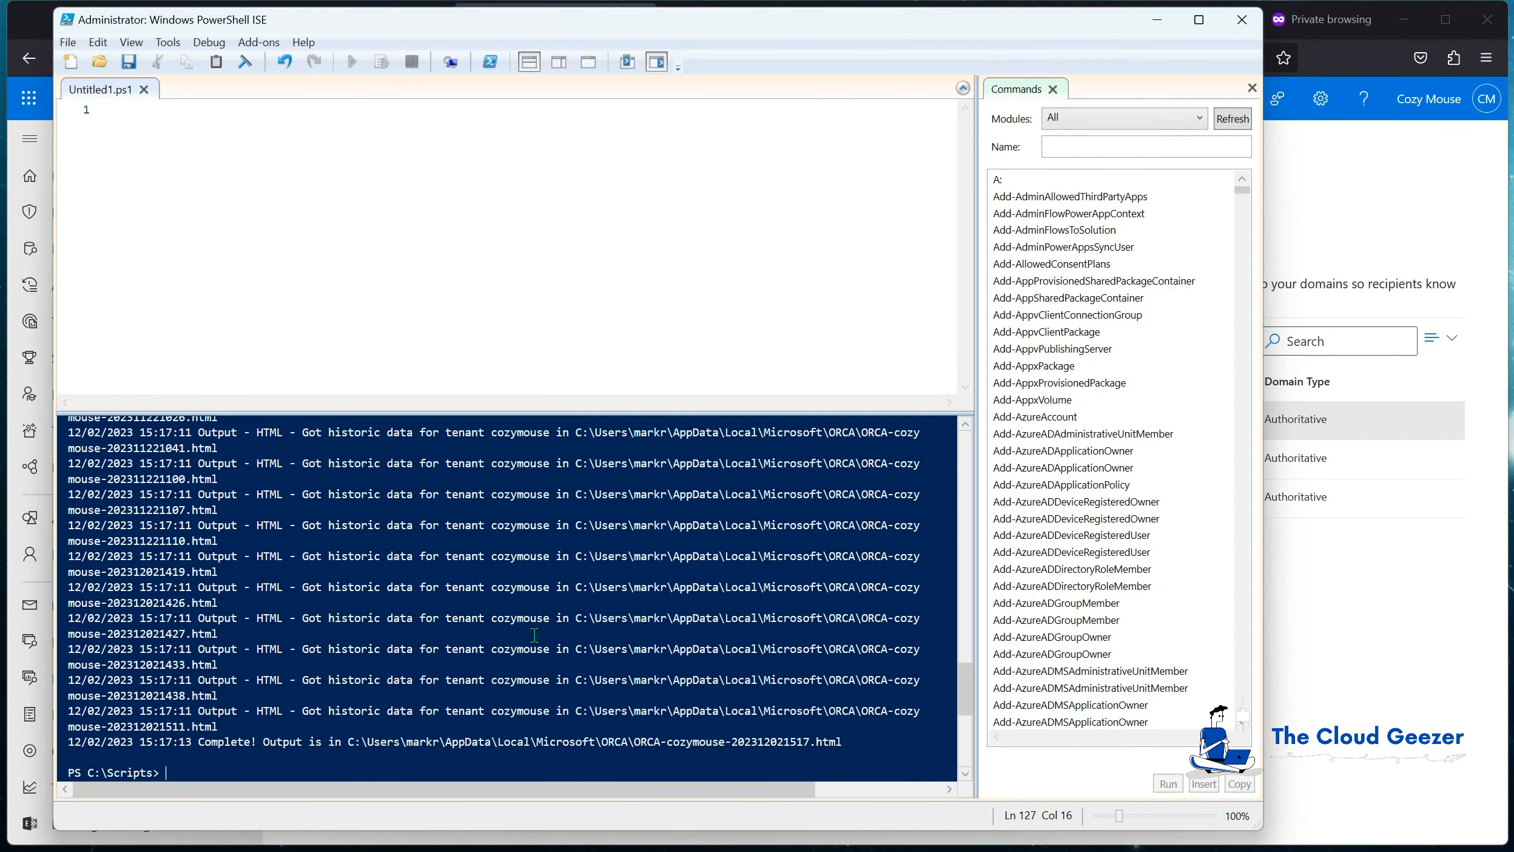
{"action": "type", "text": "Connect-ExchangeOnline"}
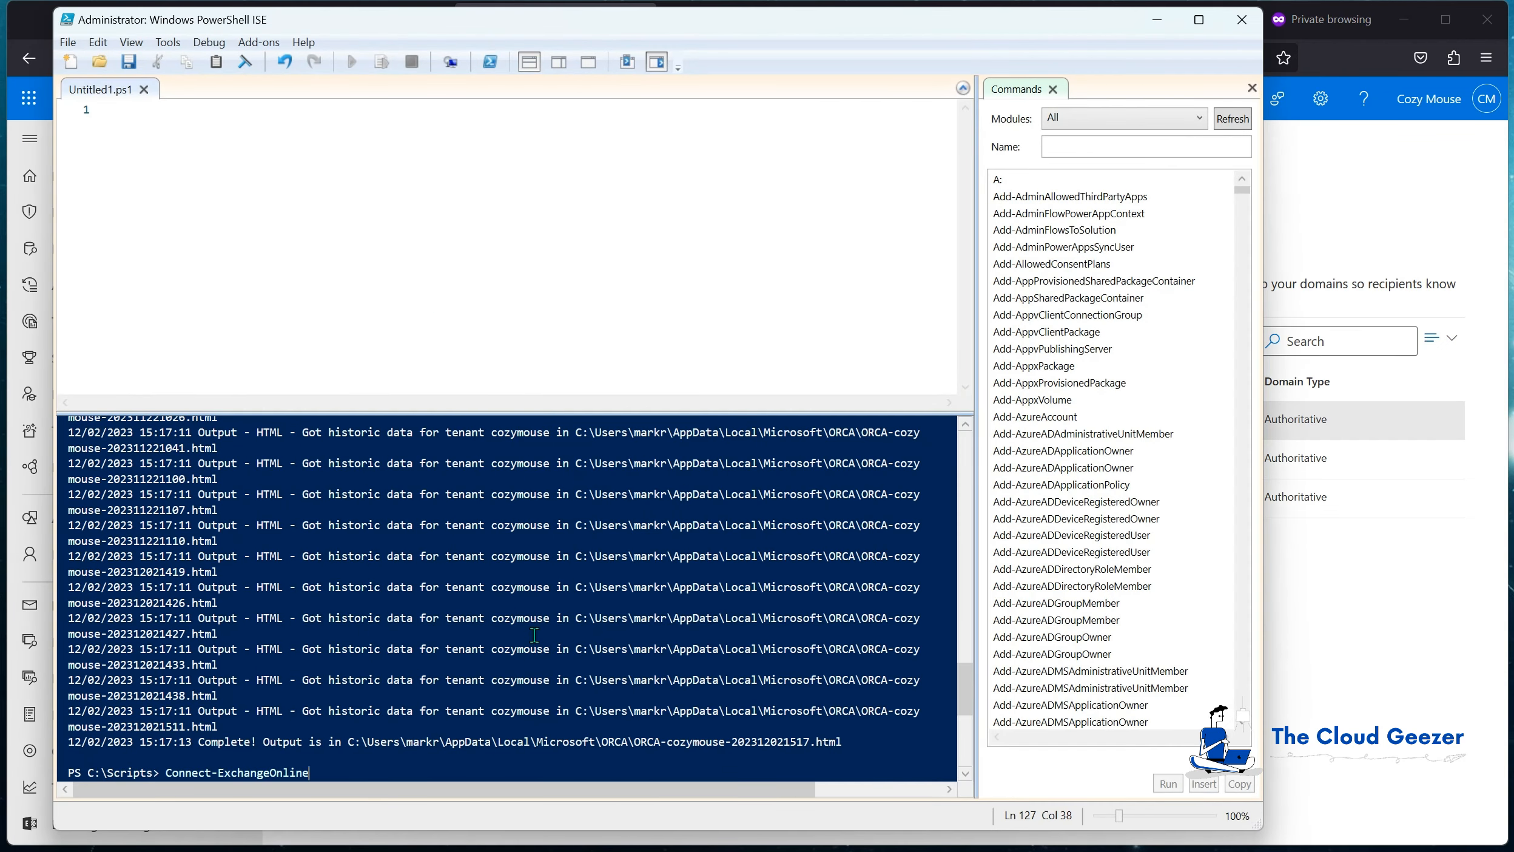
{"action": "key", "text": "Up"}
{"action": "key", "text": "Return"}
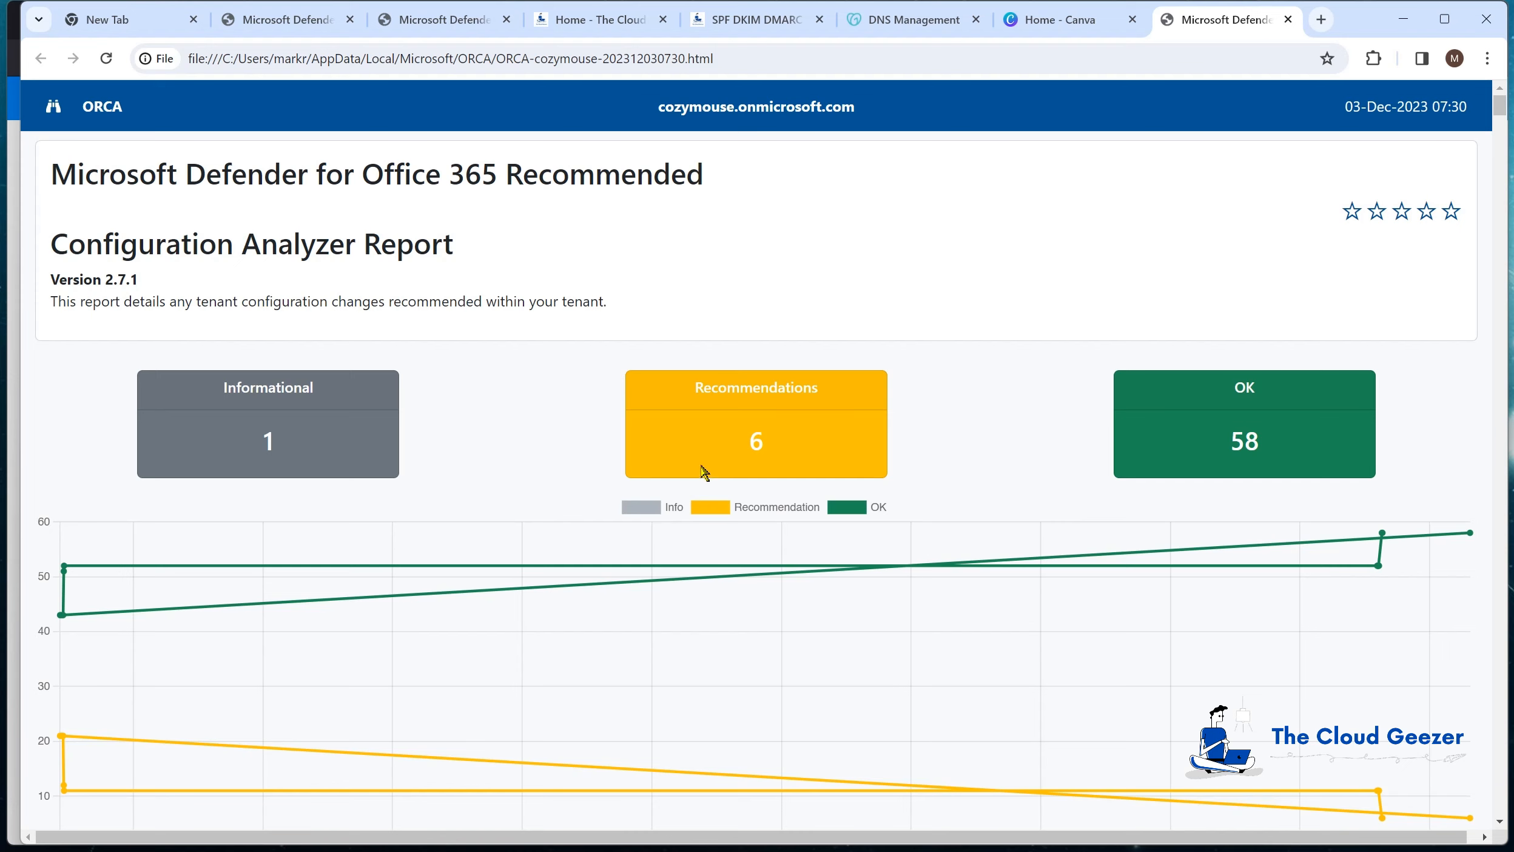
Review the new ORCA report's result totals, trend chart and the per-area results in the Summary section.
{"action": "scroll", "coordinate": [757, 461], "scroll_direction": "down", "scroll_amount": 1}
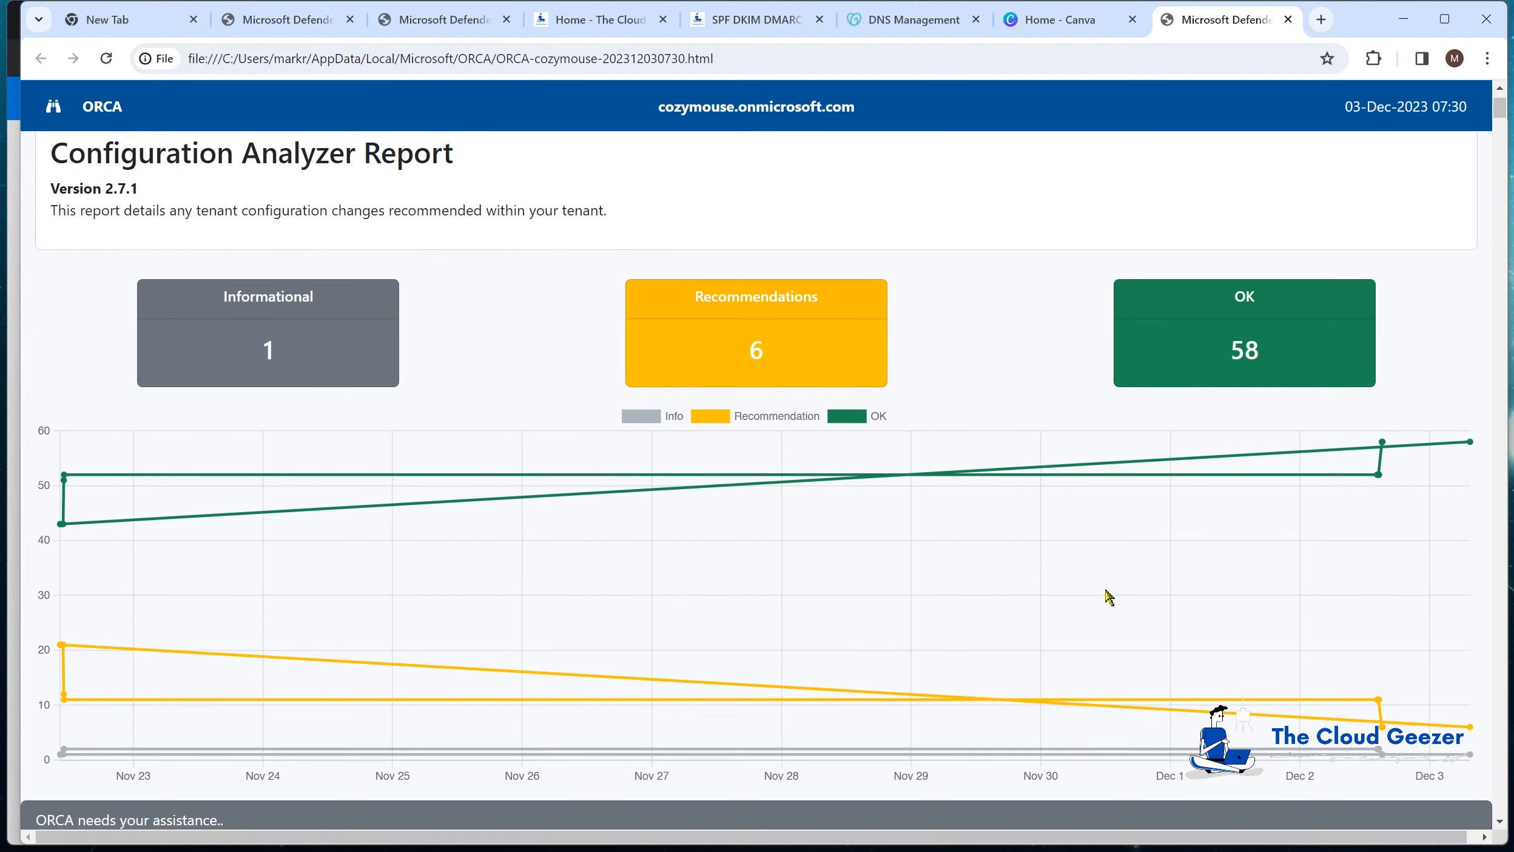
{"action": "scroll", "coordinate": [772, 355], "scroll_direction": "down", "scroll_amount": 3}
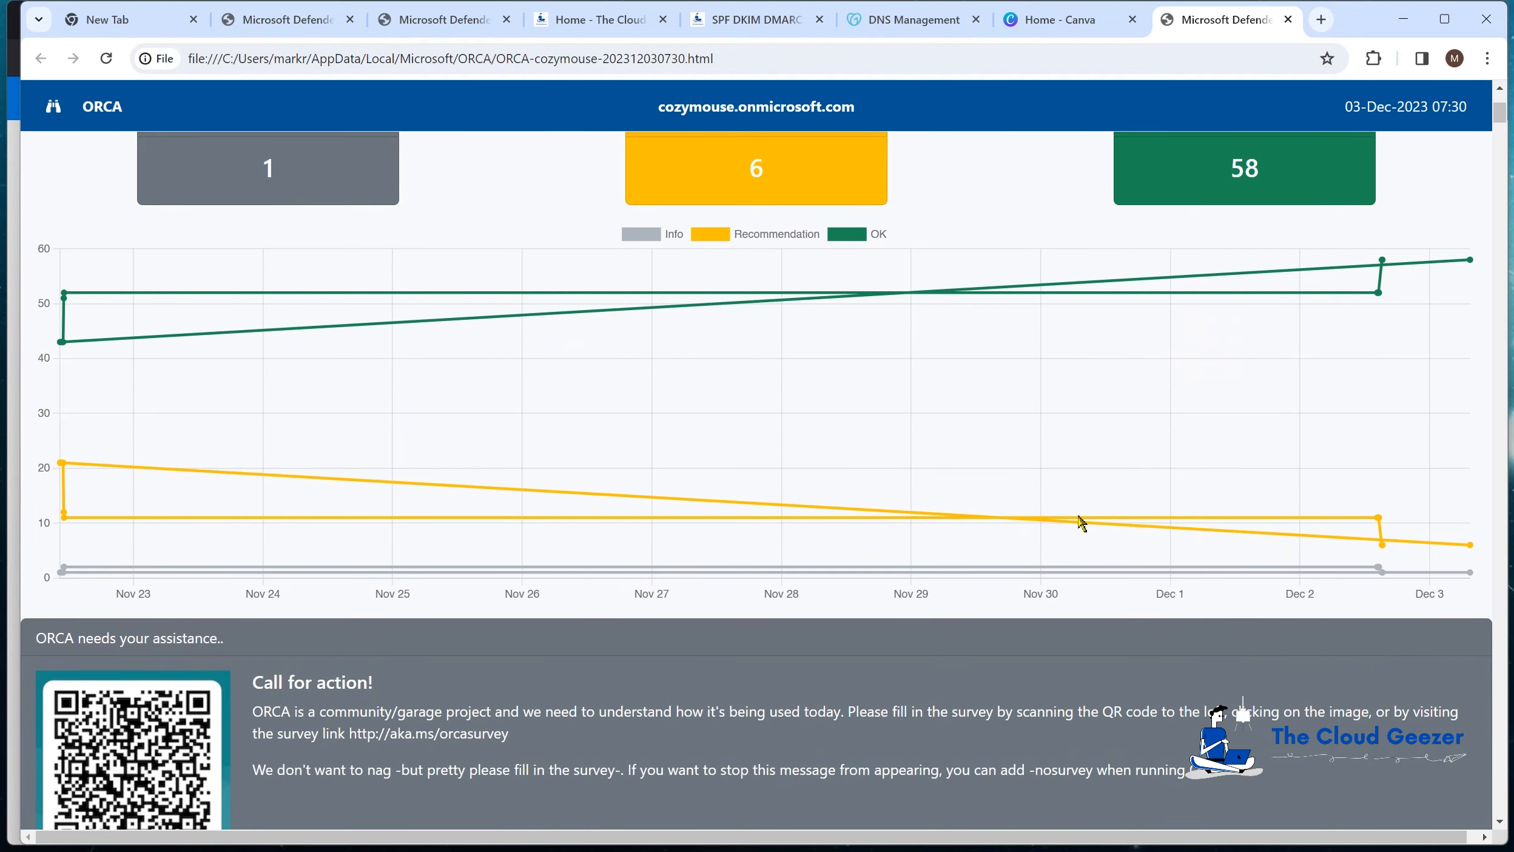
{"action": "scroll", "coordinate": [716, 500], "scroll_direction": "down", "scroll_amount": 3}
{"action": "scroll", "coordinate": [717, 500], "scroll_direction": "down", "scroll_amount": 7}
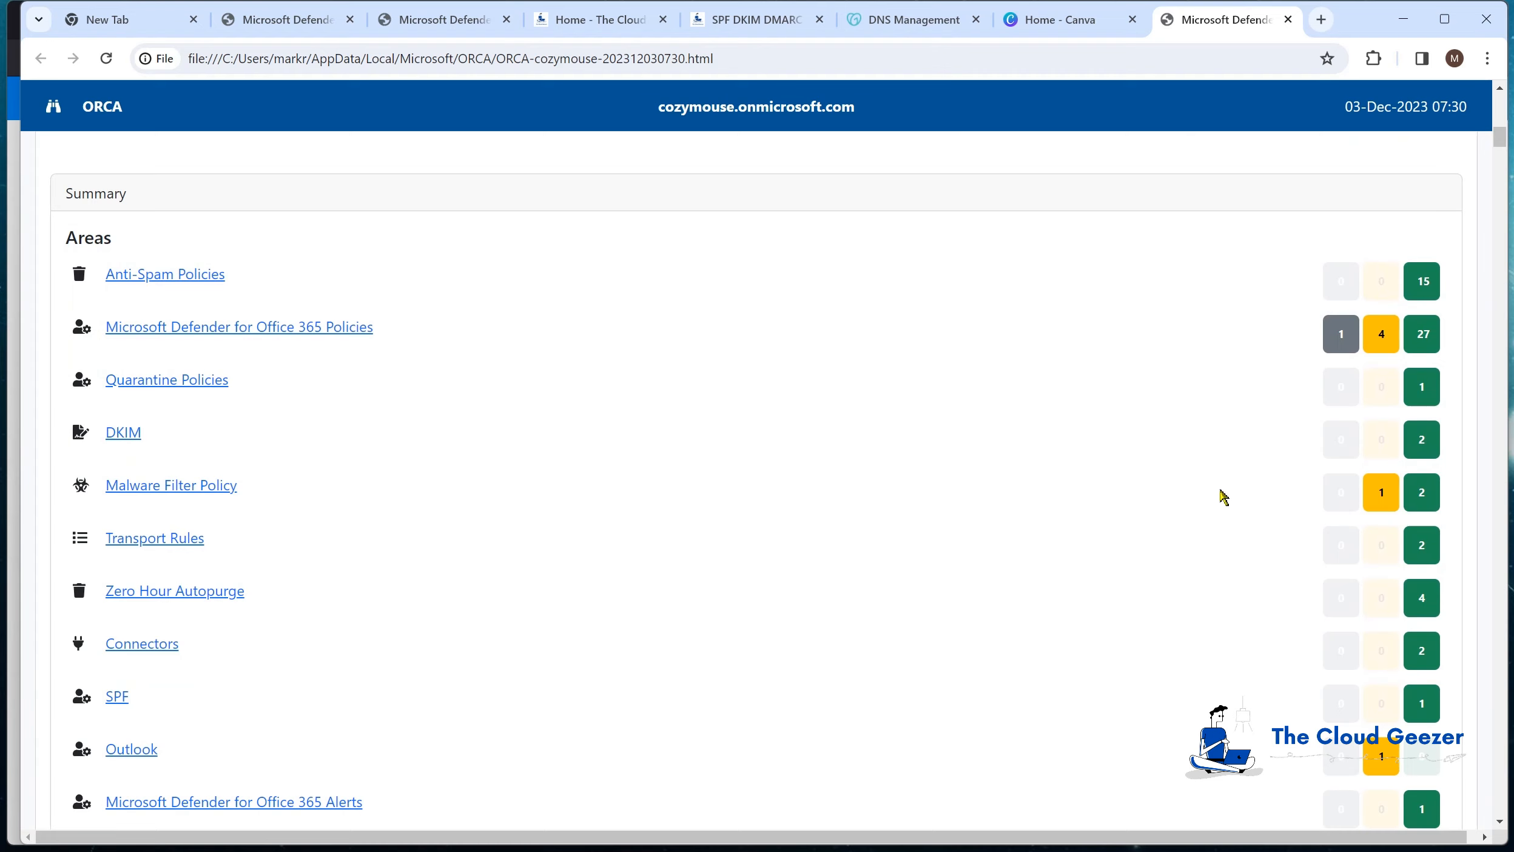
{"action": "scroll", "coordinate": [1060, 496], "scroll_direction": "down", "scroll_amount": 3}
{"action": "scroll", "coordinate": [1061, 495], "scroll_direction": "up", "scroll_amount": 1}
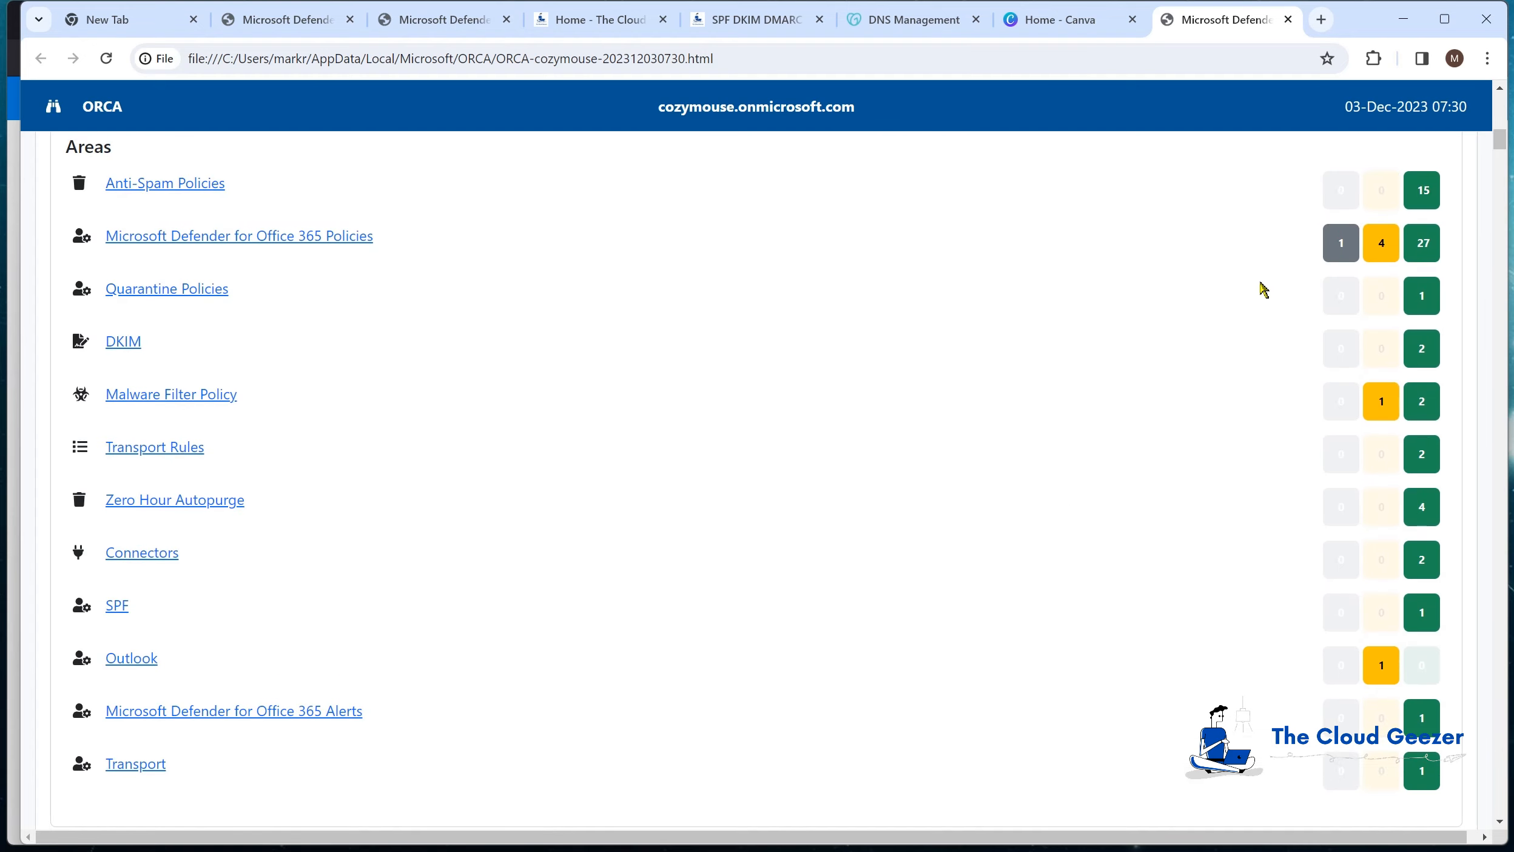